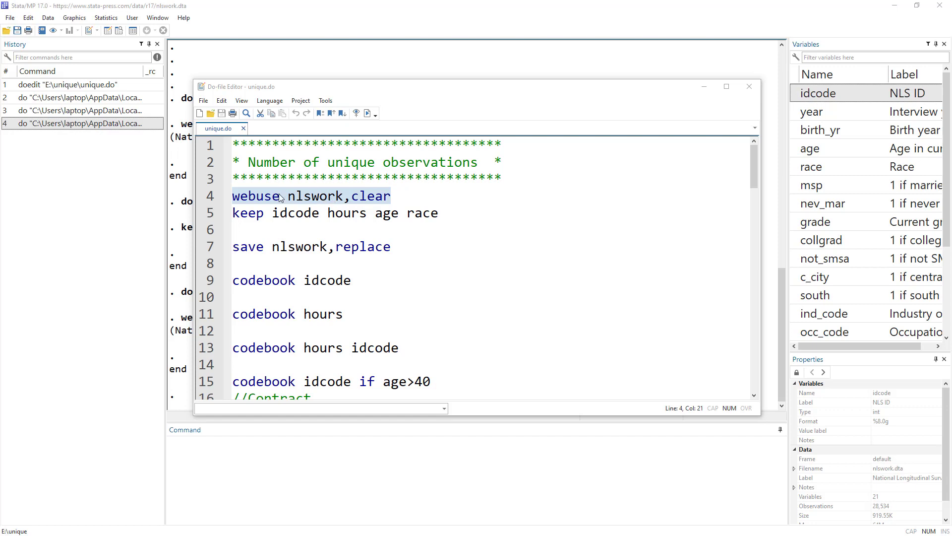
Step: Open the nlswork dataset in the Data Editor and examine the repeated idcode values and their interview years
drag(323, 92, 299, 165)
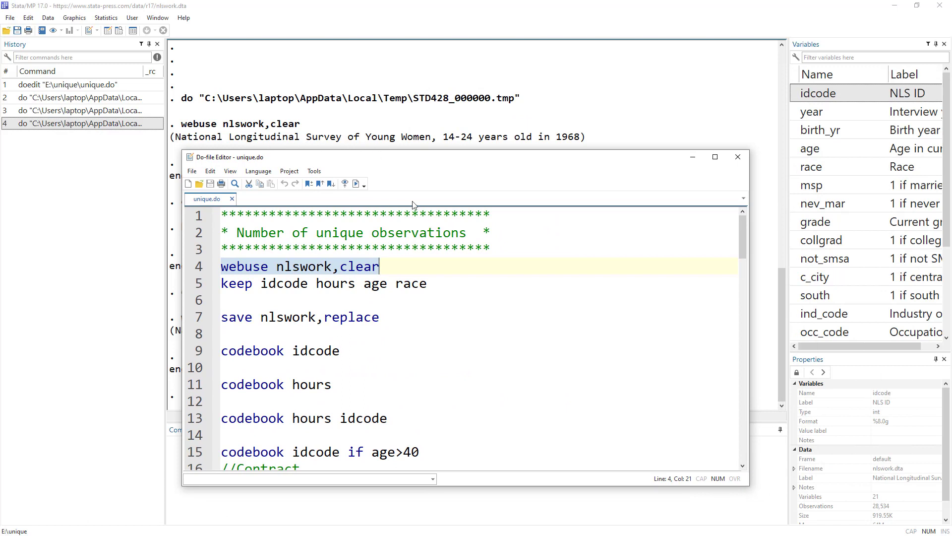
drag(439, 158, 396, 135)
click(107, 30)
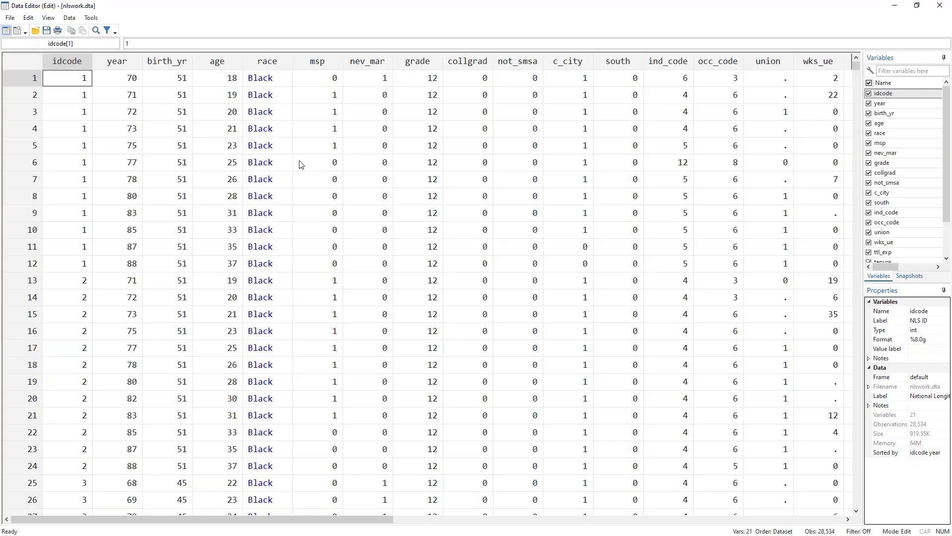
drag(79, 82, 85, 273)
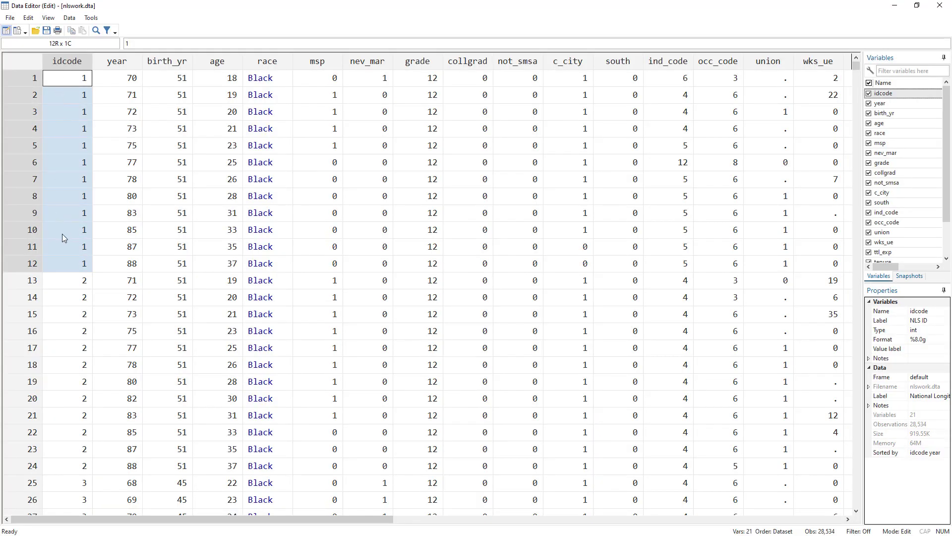
click(124, 83)
click(125, 96)
click(128, 113)
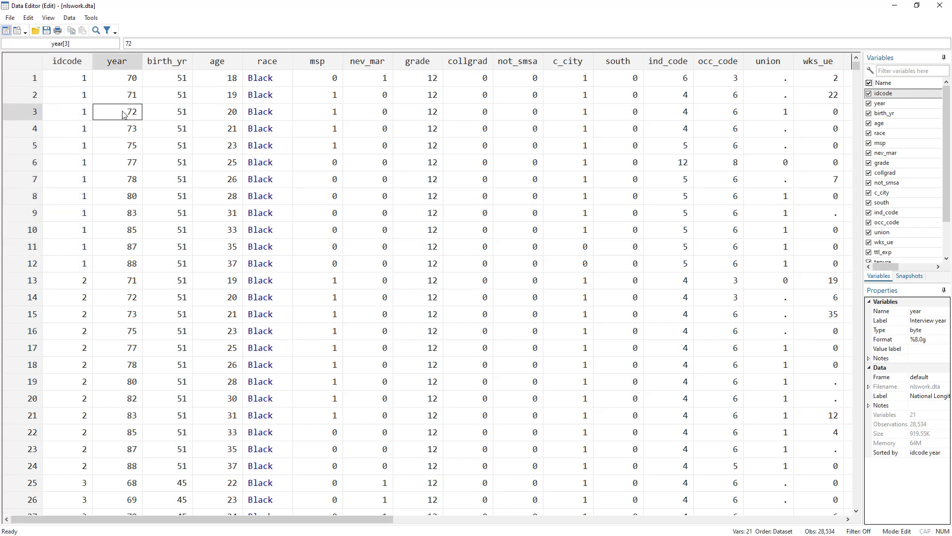
click(124, 146)
click(128, 162)
click(127, 196)
click(132, 231)
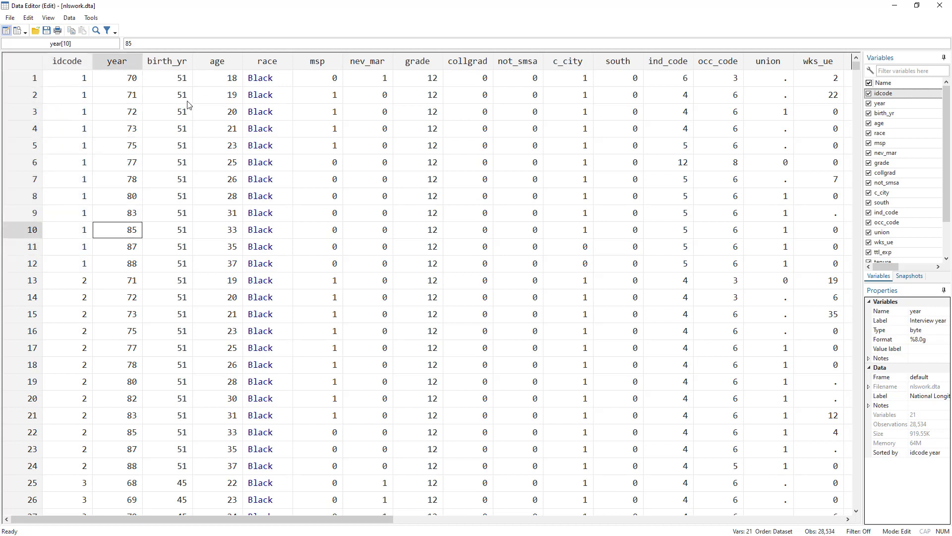
Step: Examine the birth_yr and age values for the first idcode, and look through the remaining variables of the dataset
click(182, 82)
drag(183, 90, 184, 229)
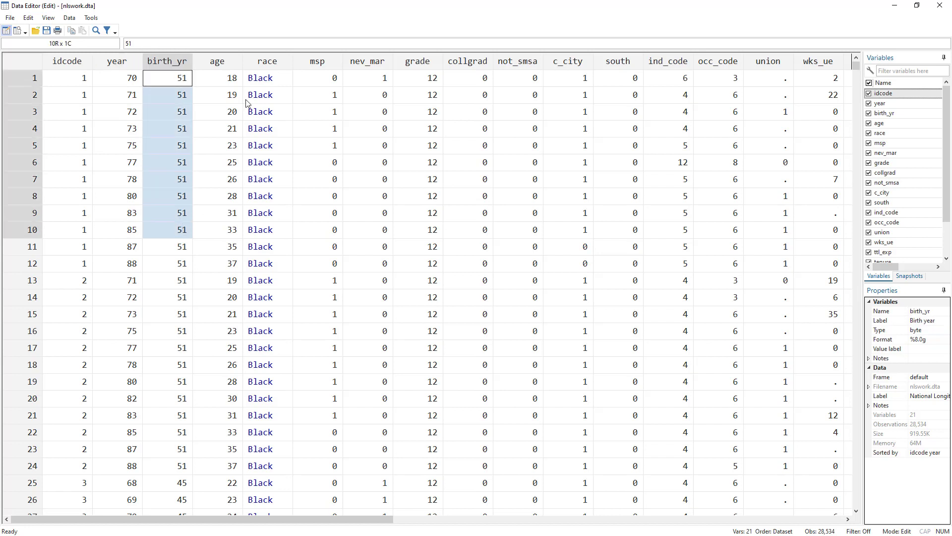
drag(228, 79, 234, 145)
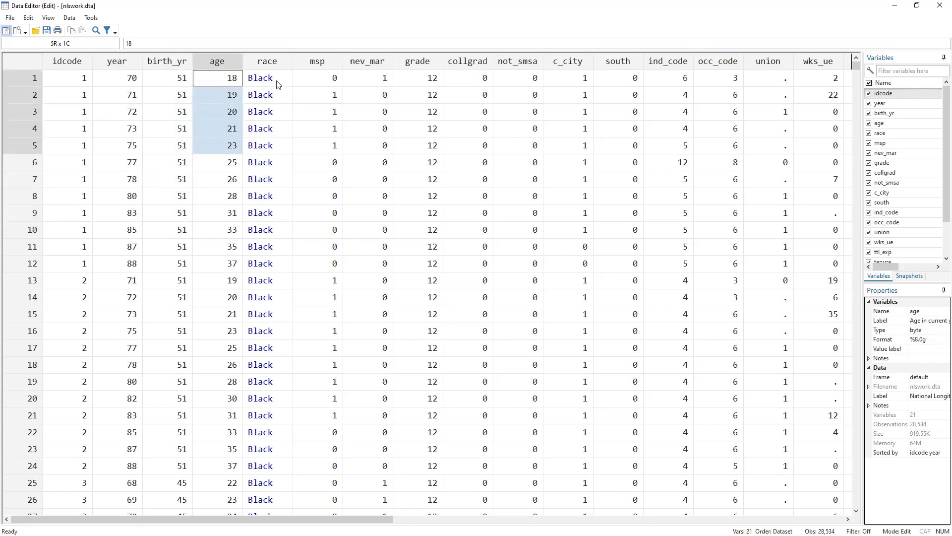
click(387, 513)
drag(433, 517, 620, 499)
drag(374, 520, 621, 519)
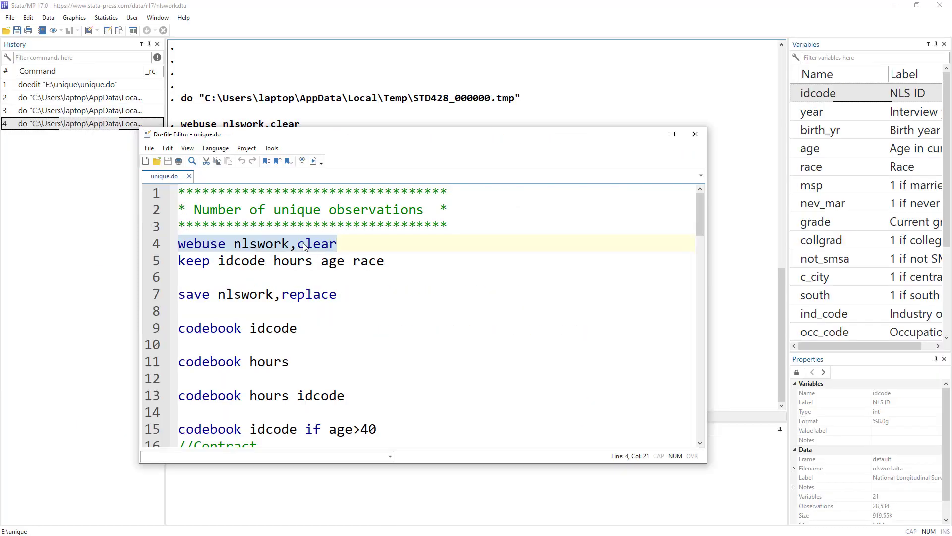
Step: Run the do-file lines that keep only idcode, hours, age and race and save the data as nlswork with replace
drag(347, 134, 404, 122)
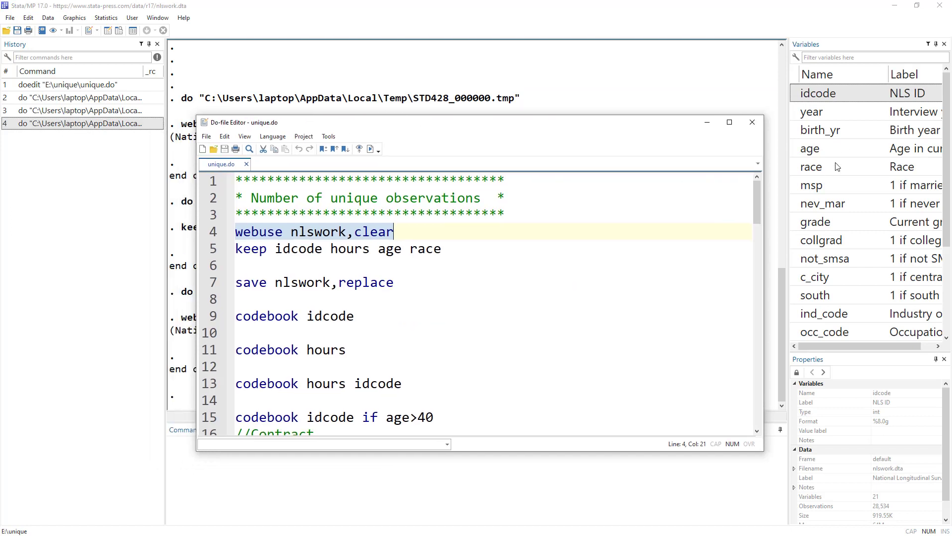
click(209, 252)
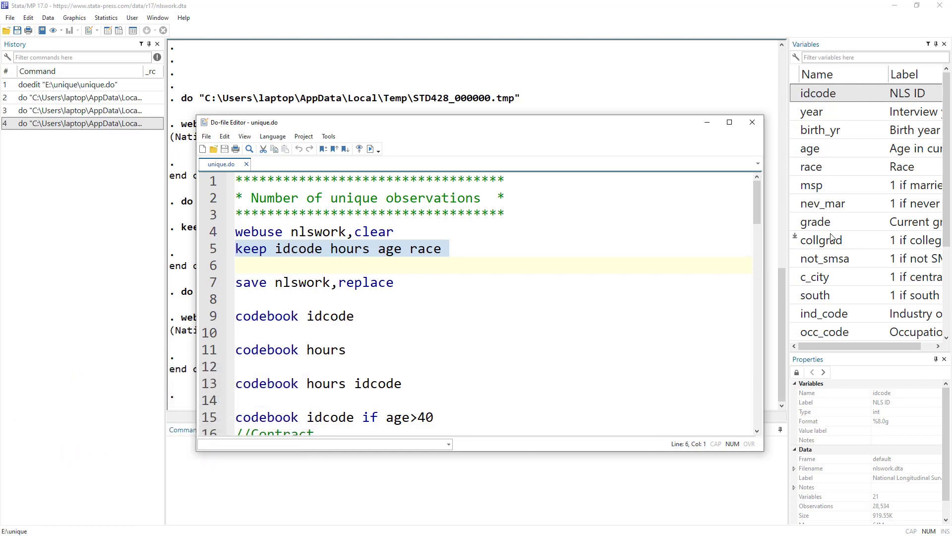
click(370, 149)
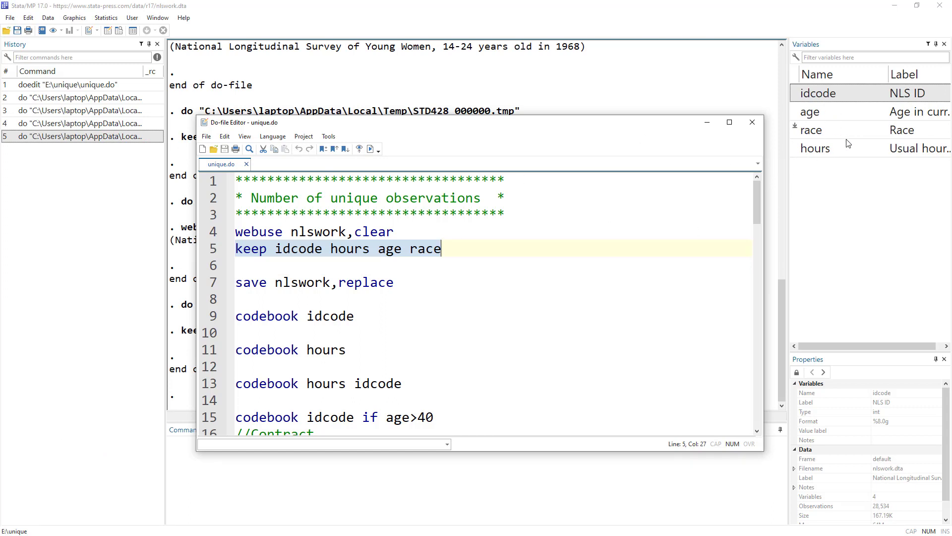
click(213, 283)
click(370, 149)
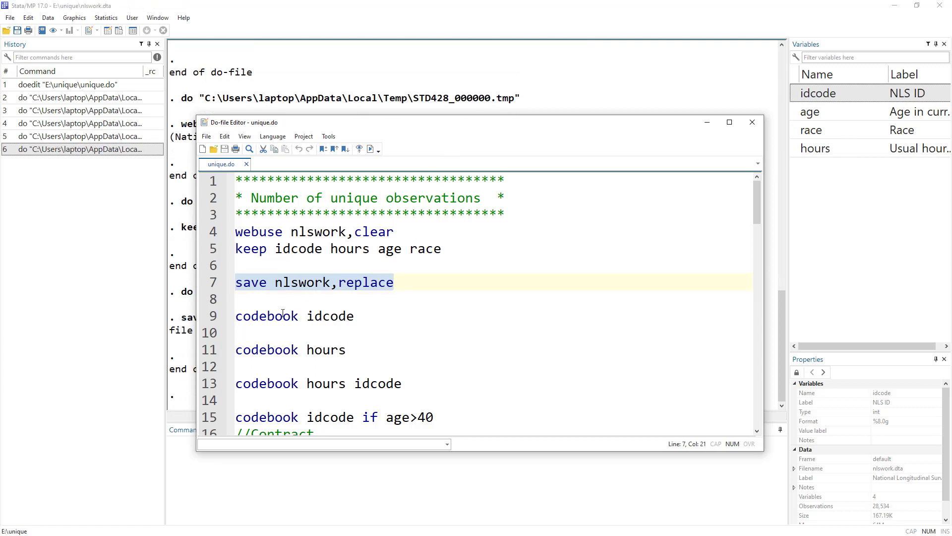
Step: Review the webuse, keep and save commands on lines 4, 5 and 7 of unique.do
drag(377, 125, 450, 103)
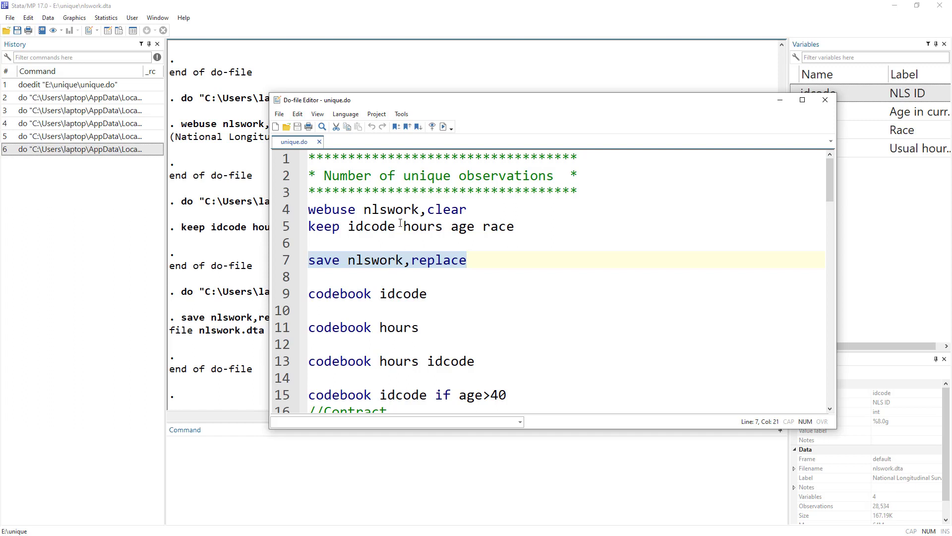
click(293, 214)
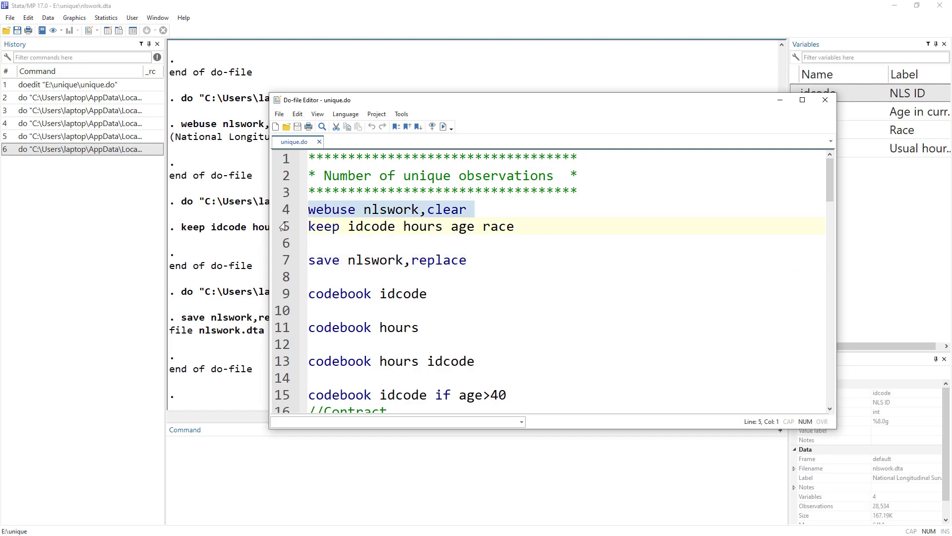
click(283, 226)
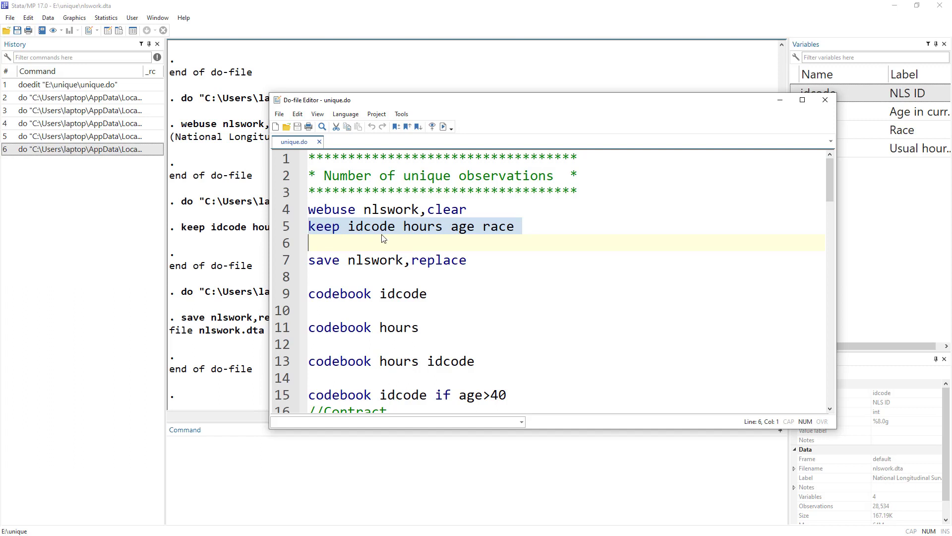
click(282, 264)
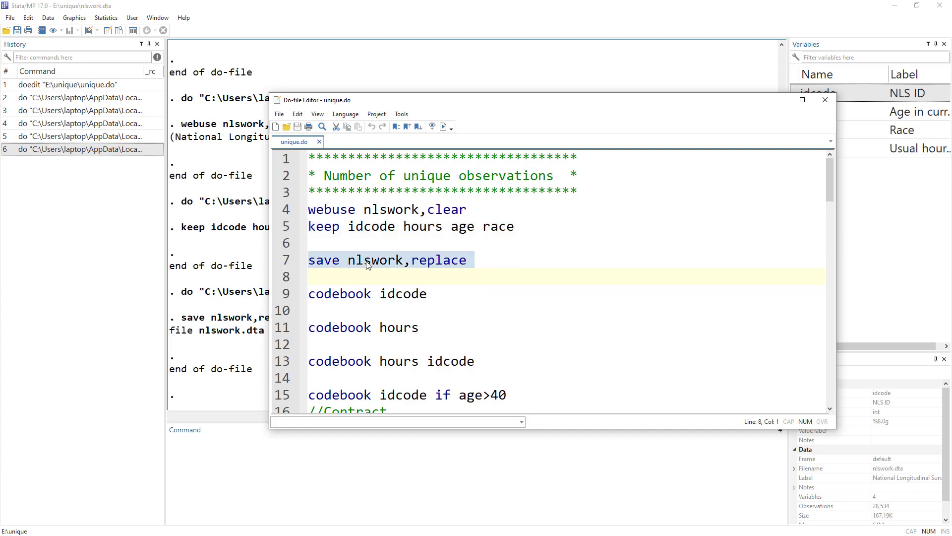
double_click(394, 260)
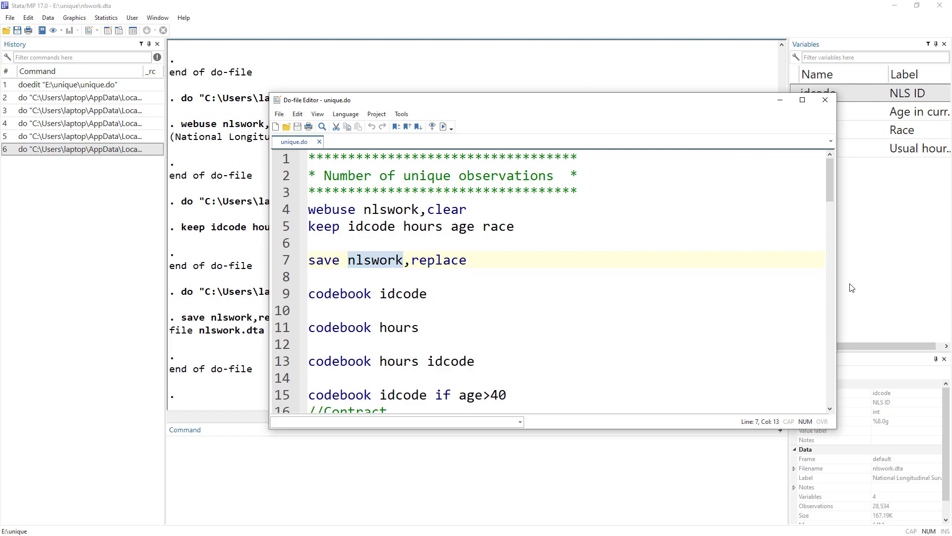
Step: Narrow the Do-file Editor window and place it so the results output and the variable list can both be seen
drag(838, 282, 647, 282)
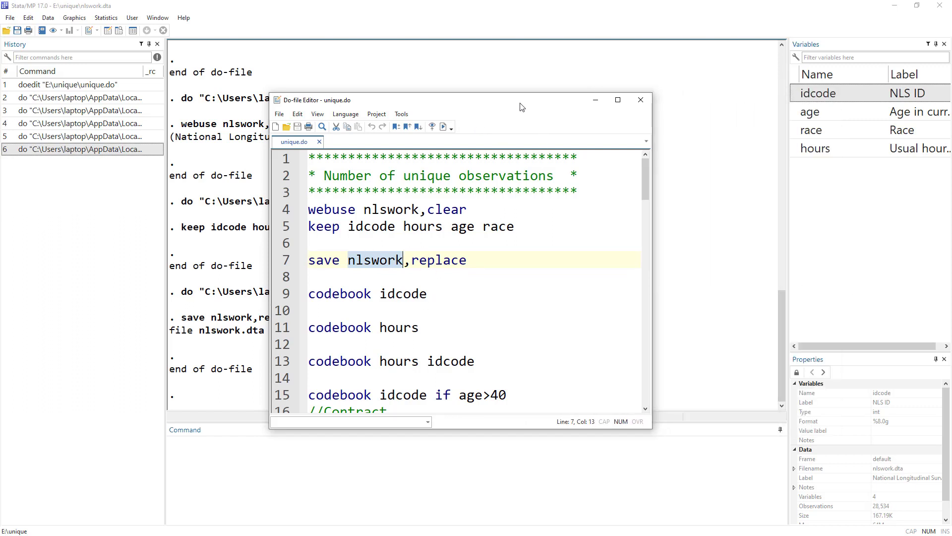
drag(521, 105, 743, 82)
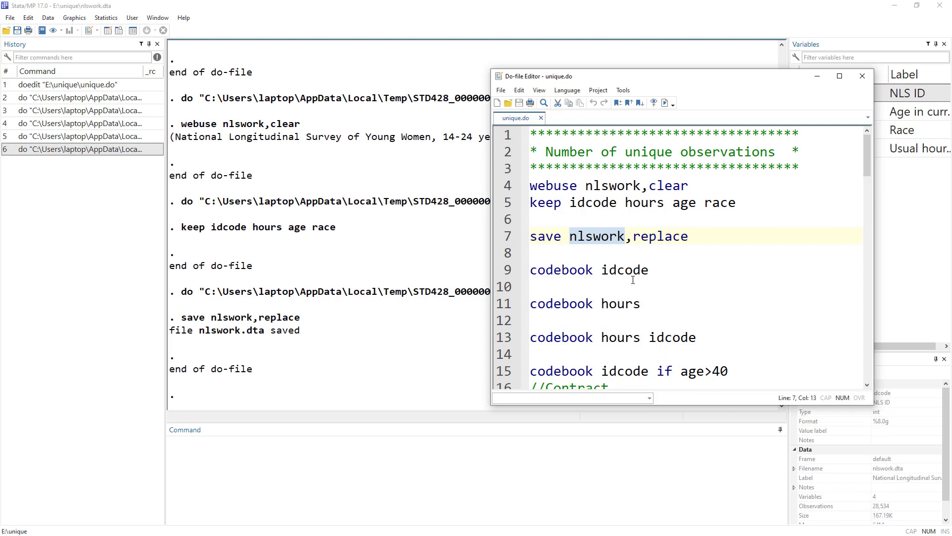
drag(642, 77, 545, 73)
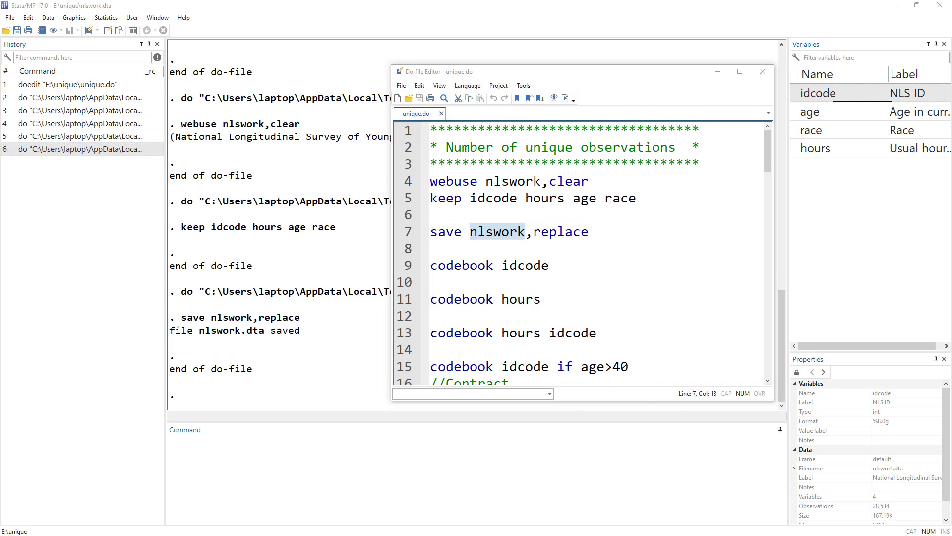
Step: Examine the idcode column of the reduced dataset in the Data Editor, and return to the do-file
key(alt+Tab)
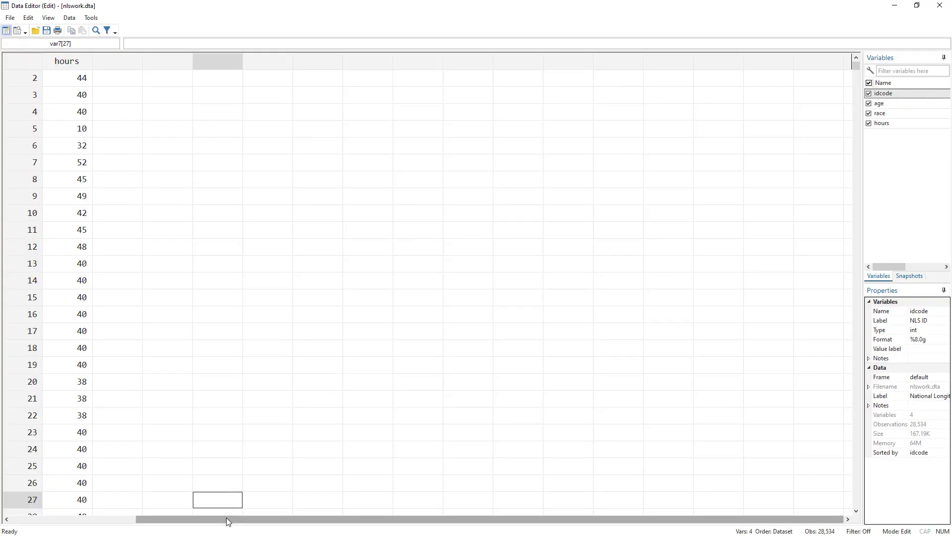
drag(228, 521, 104, 521)
drag(82, 78, 74, 298)
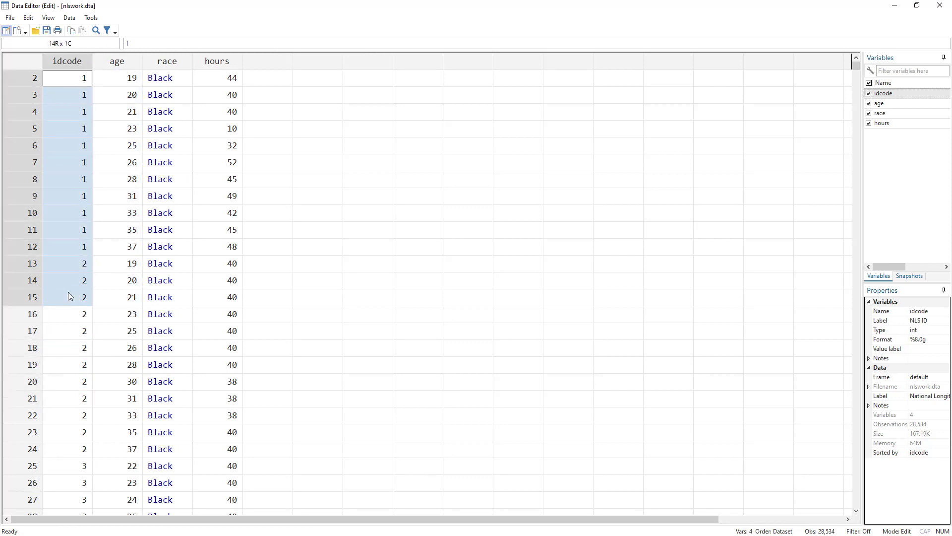
click(73, 60)
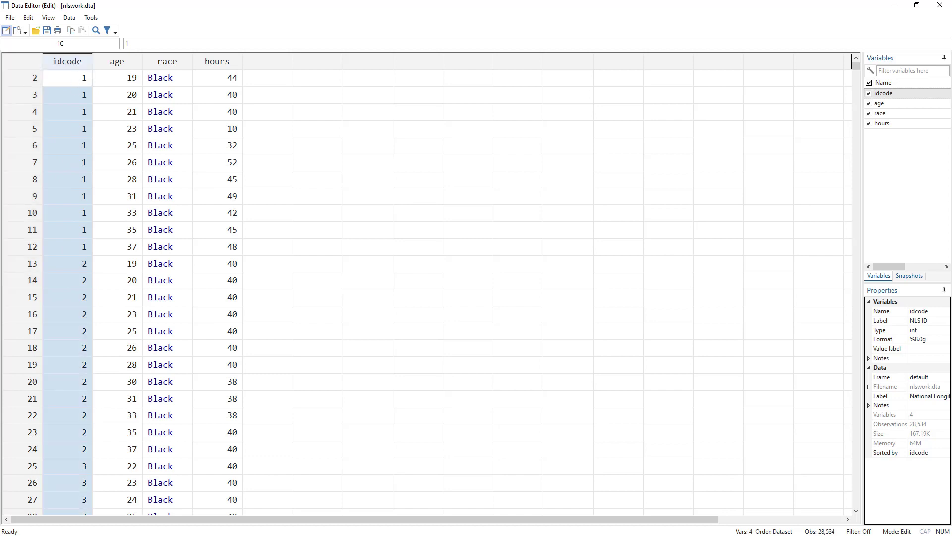
key(alt+Tab)
key(alt+Tab)
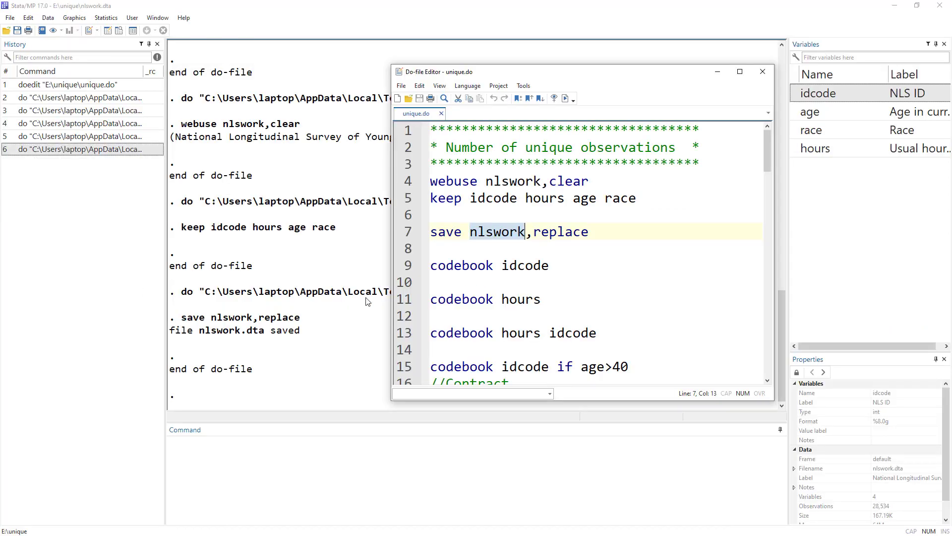
Step: Run the "codebook idcode" line from the do-file and bring its output to the front
click(452, 267)
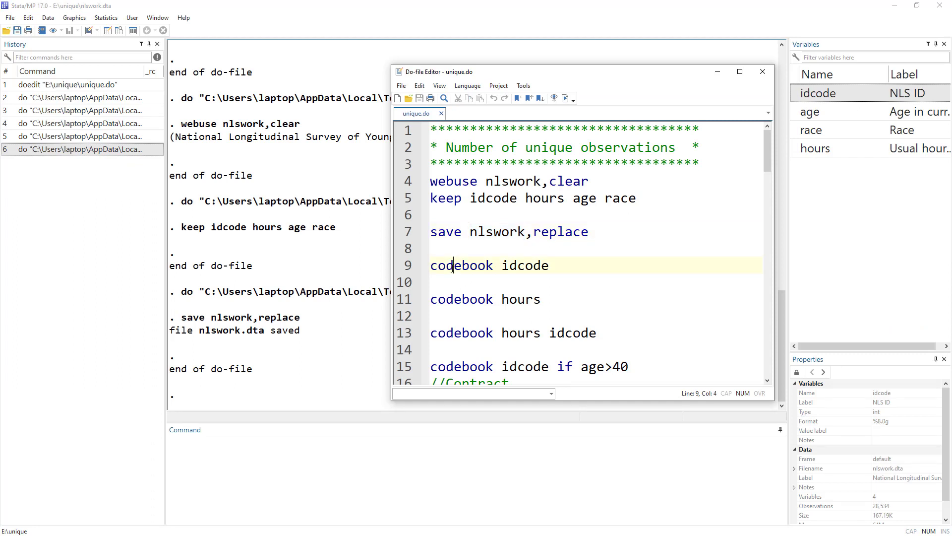
click(407, 266)
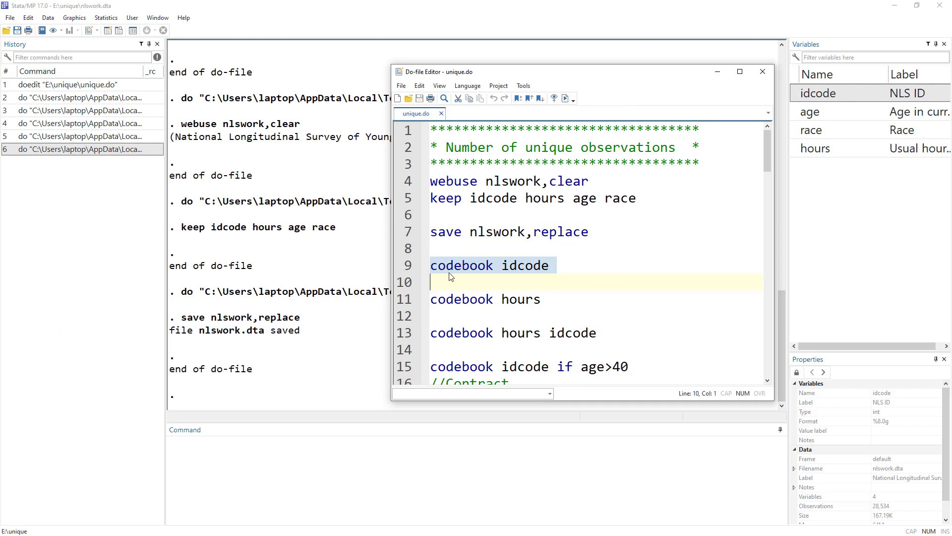
click(498, 268)
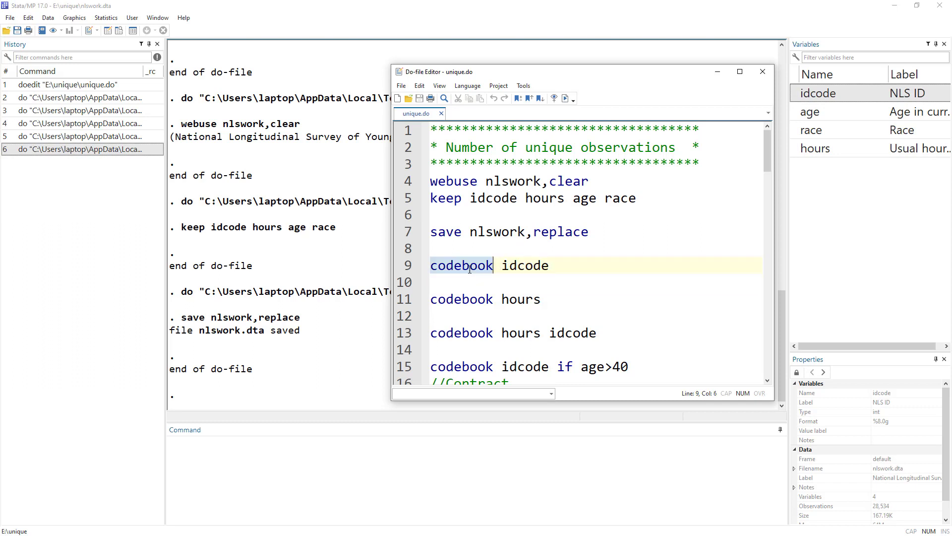
double_click(531, 265)
click(405, 266)
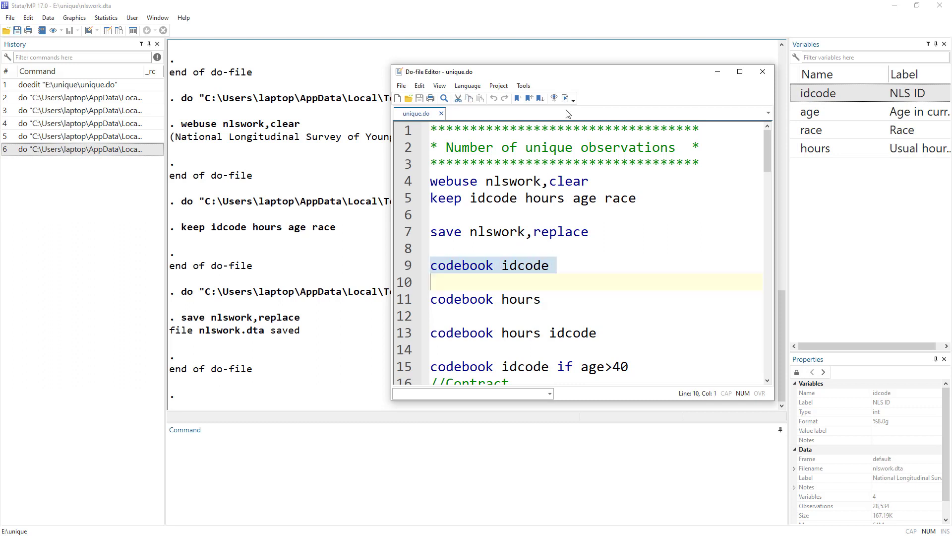
click(566, 99)
click(304, 283)
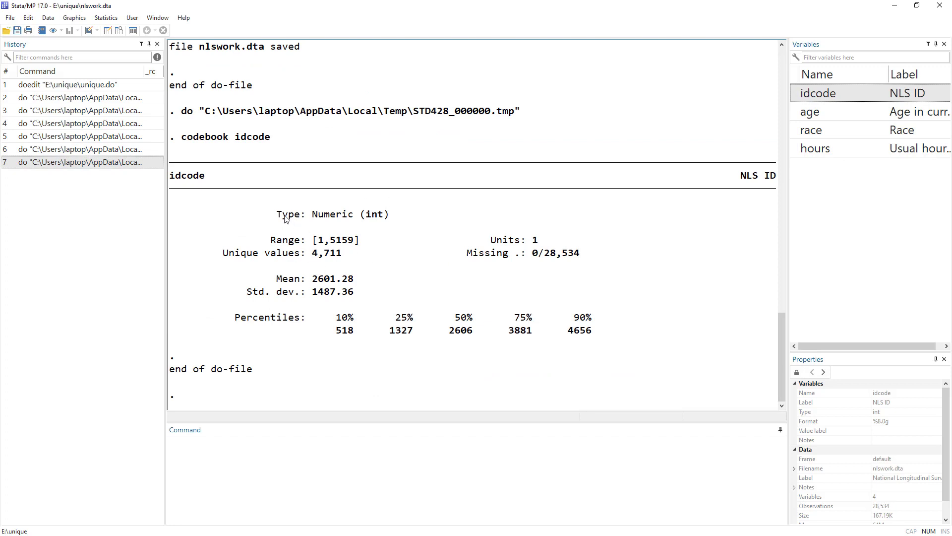
Step: Examine the type, range, unique values, missing count, mean and standard deviation in the codebook output for idcode
drag(285, 215, 392, 217)
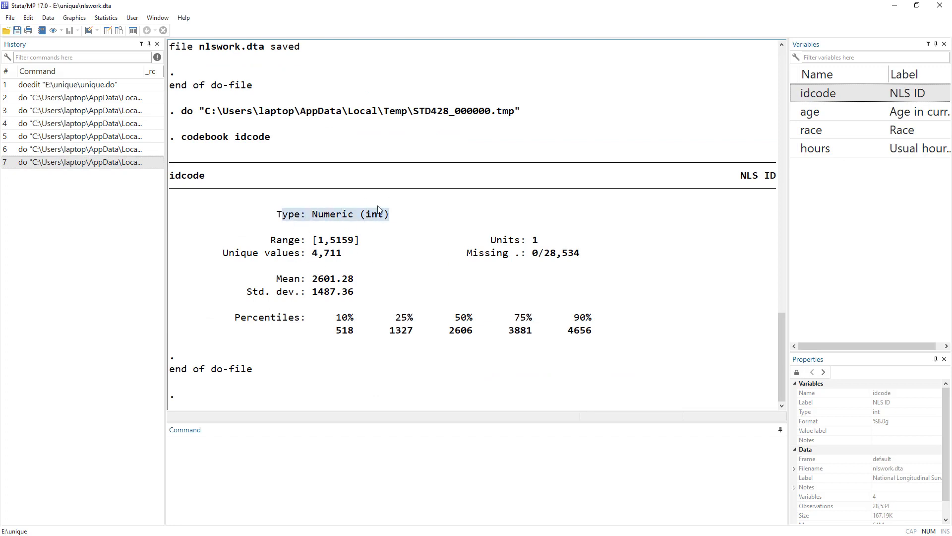
drag(324, 217, 390, 216)
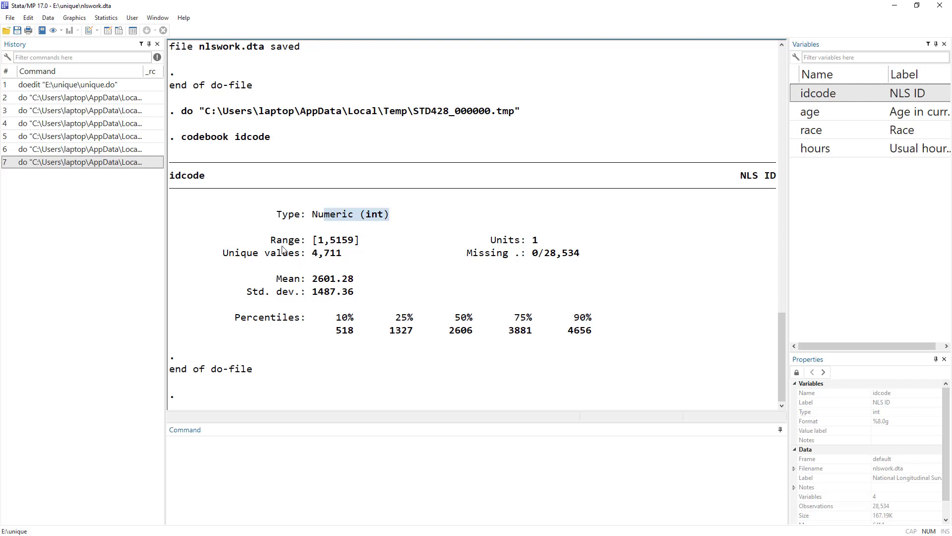
drag(281, 239, 375, 241)
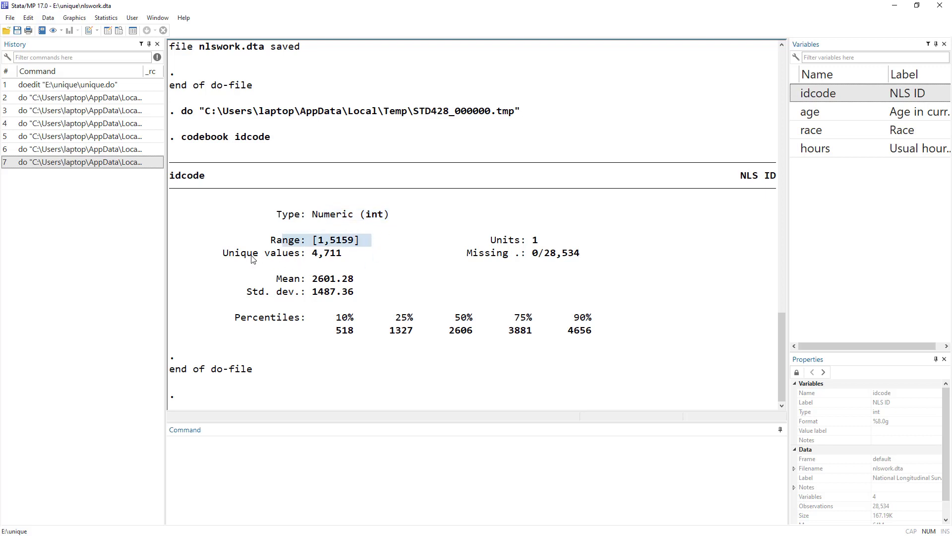
drag(247, 254, 347, 255)
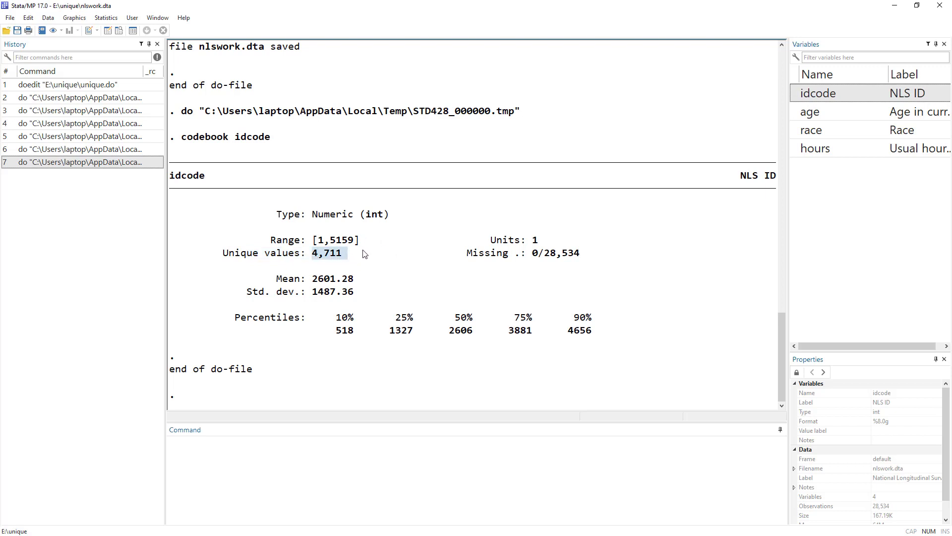
drag(515, 253, 581, 254)
drag(326, 321, 317, 293)
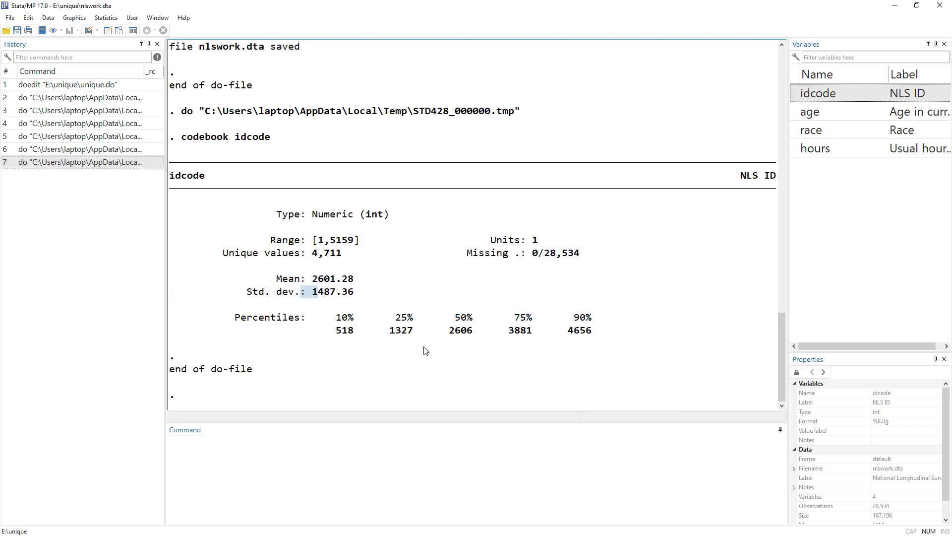
drag(314, 279, 361, 280)
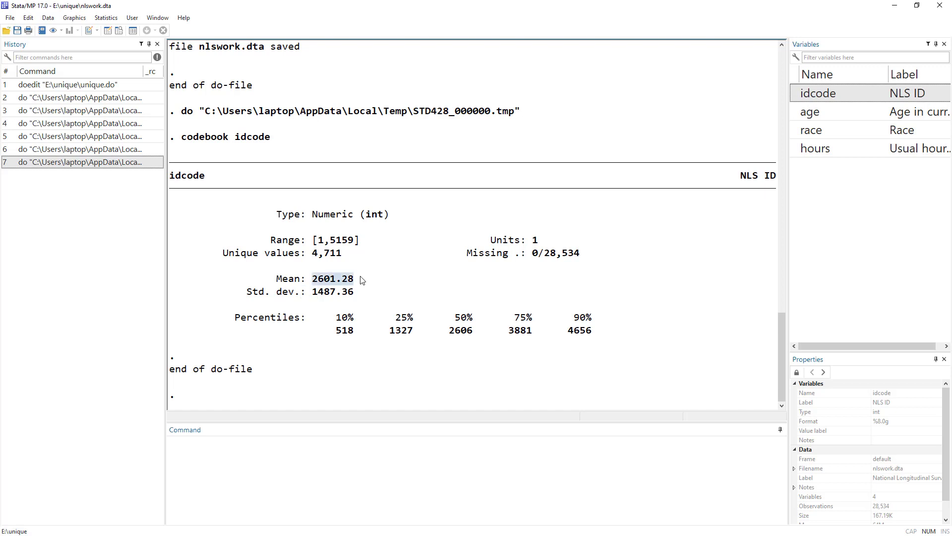
Step: Run the "codebook hours" line from the do-file and check the mean in its output
key(ctrl+9)
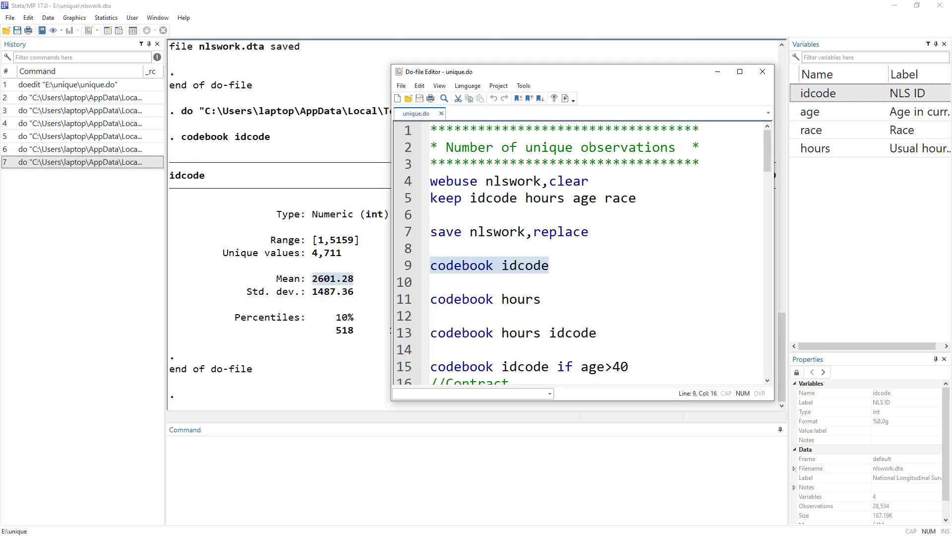
click(409, 307)
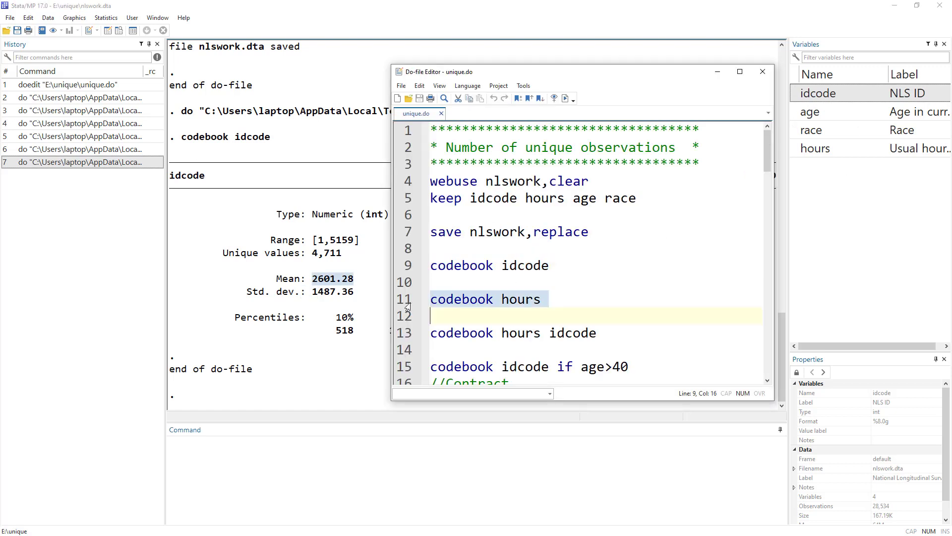
click(564, 98)
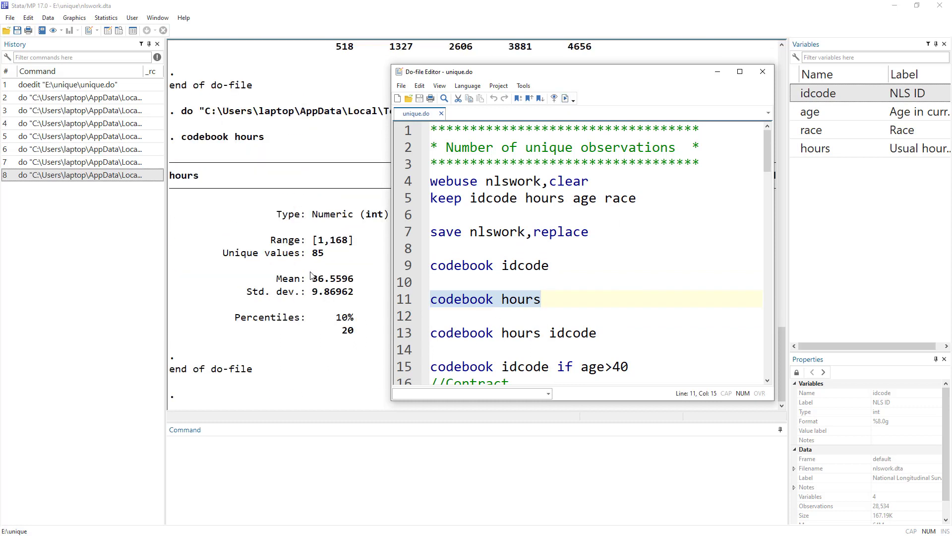
click(312, 290)
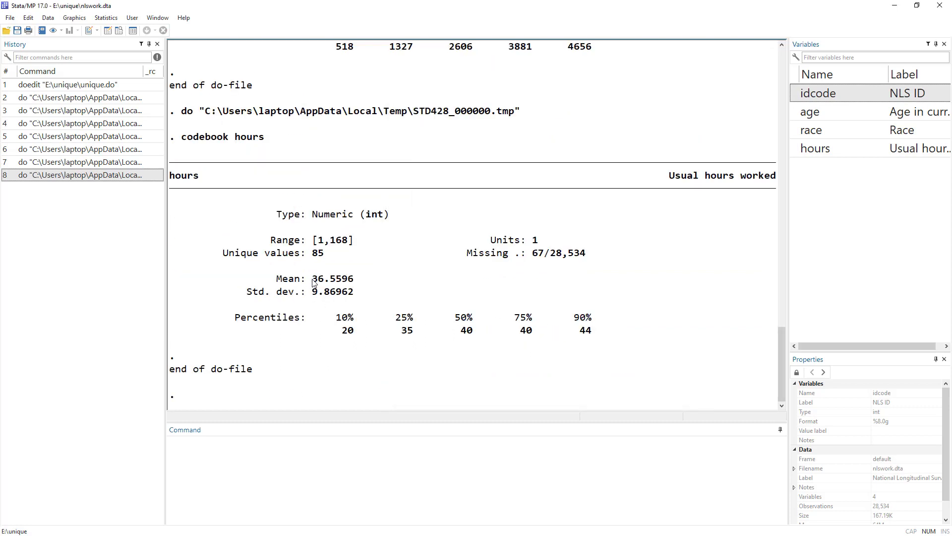
drag(314, 283, 324, 283)
Step: Run the "codebook hours idcode" line from the do-file and review the output for both variables
key(alt+Tab)
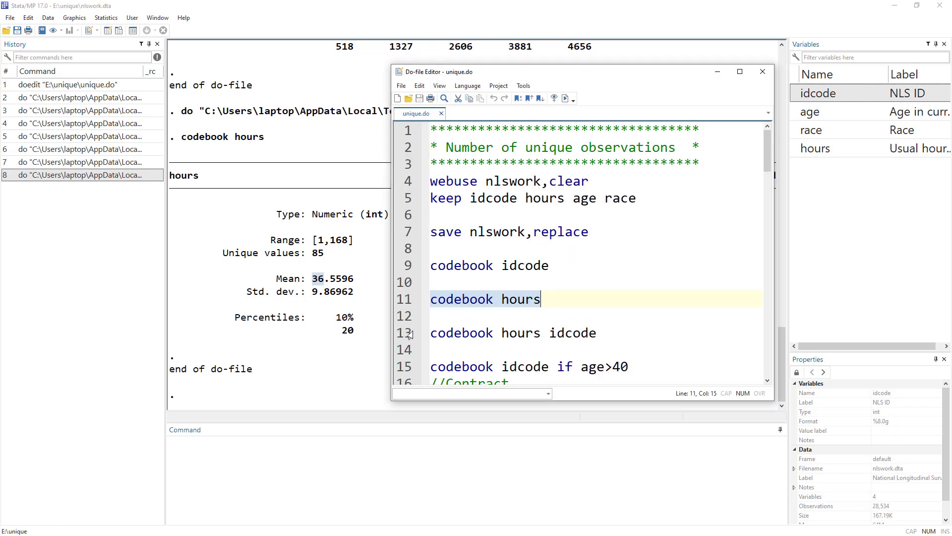
drag(430, 333, 605, 340)
click(565, 98)
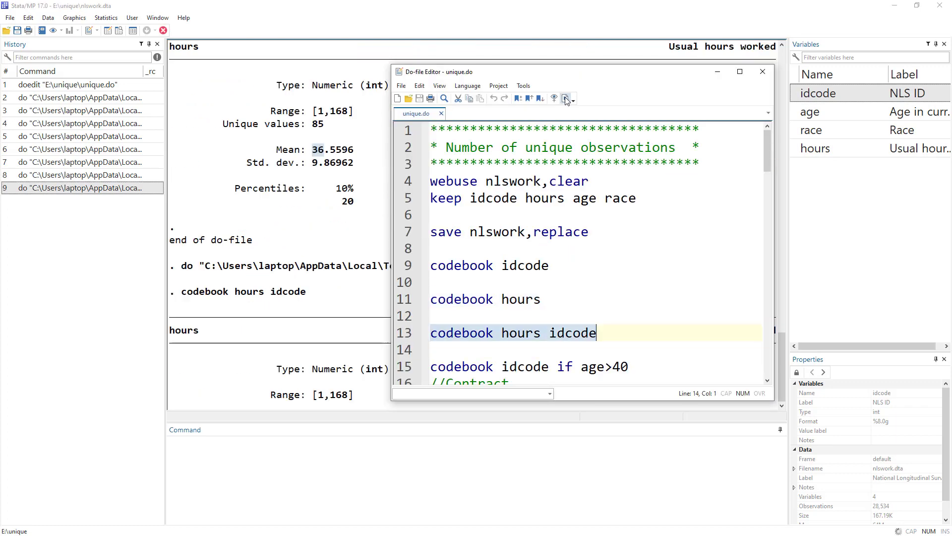
click(517, 334)
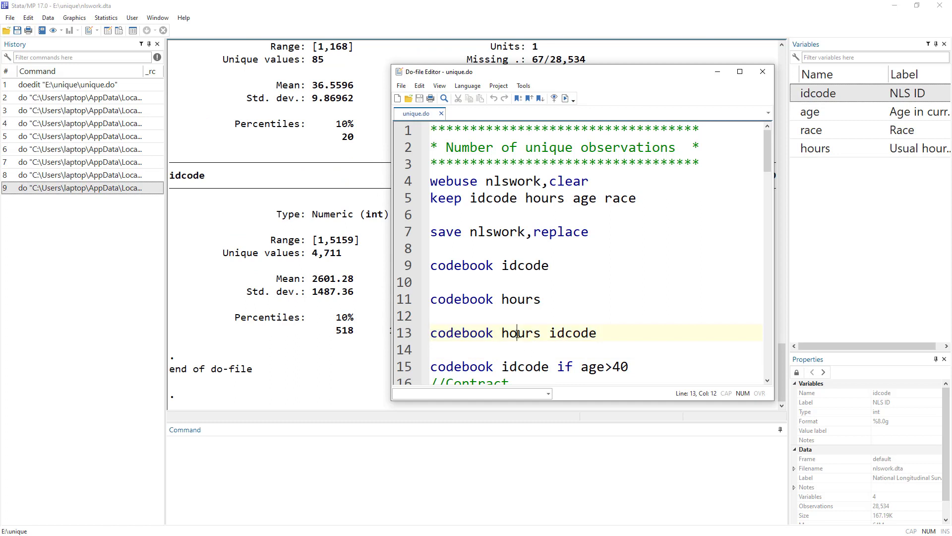
double_click(566, 338)
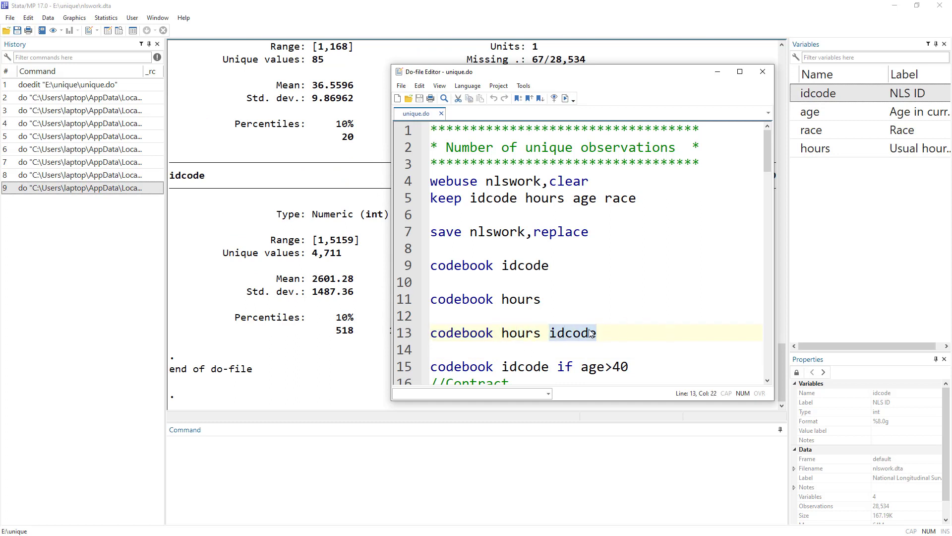
key(ctrl+d)
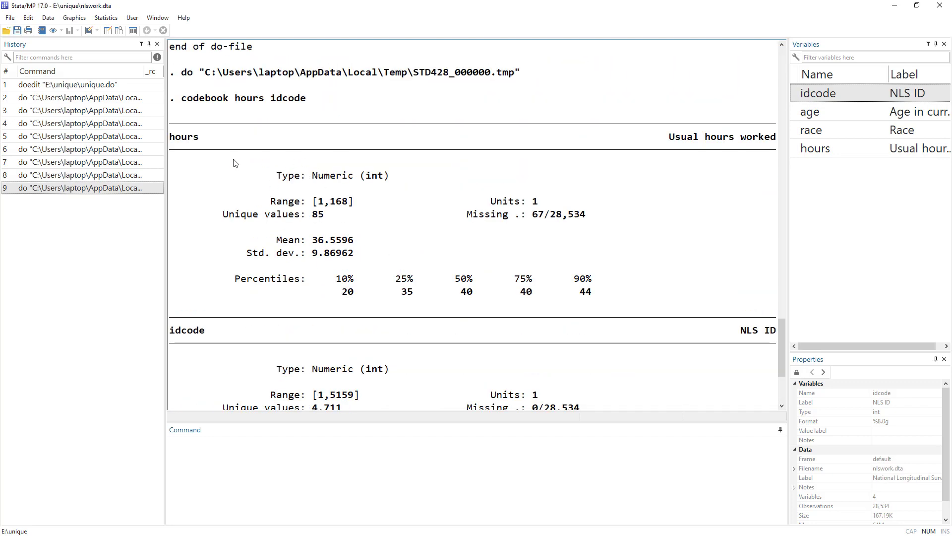
drag(221, 165, 623, 297)
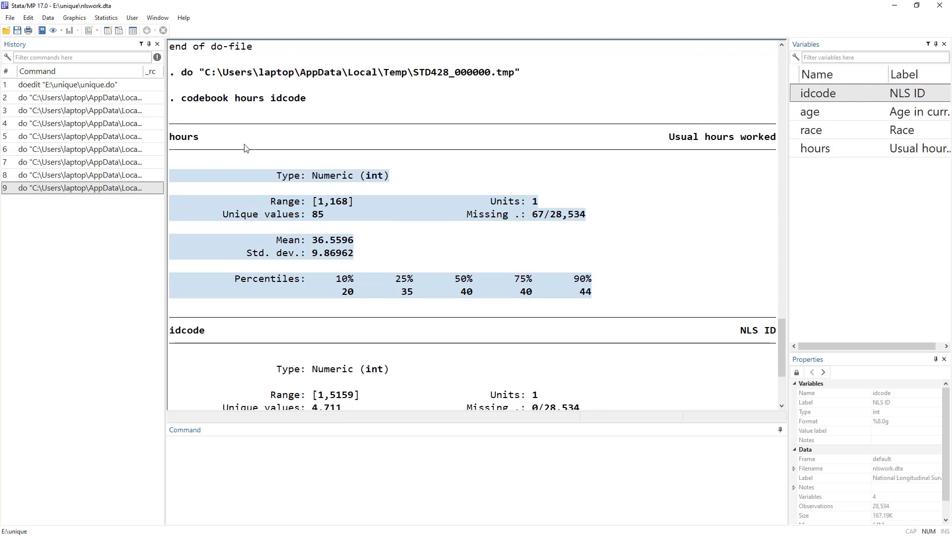
scroll(283, 267, down, 3)
Step: Run the "codebook idcode if age>40" line from the do-file and check its unique values, mean and standard deviation
key(ctrl+9)
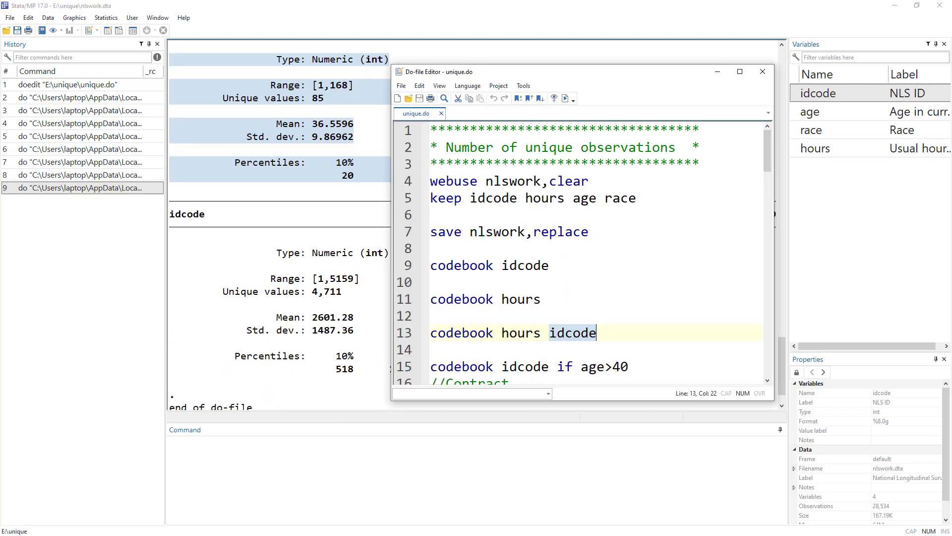
scroll(573, 282, down, 2)
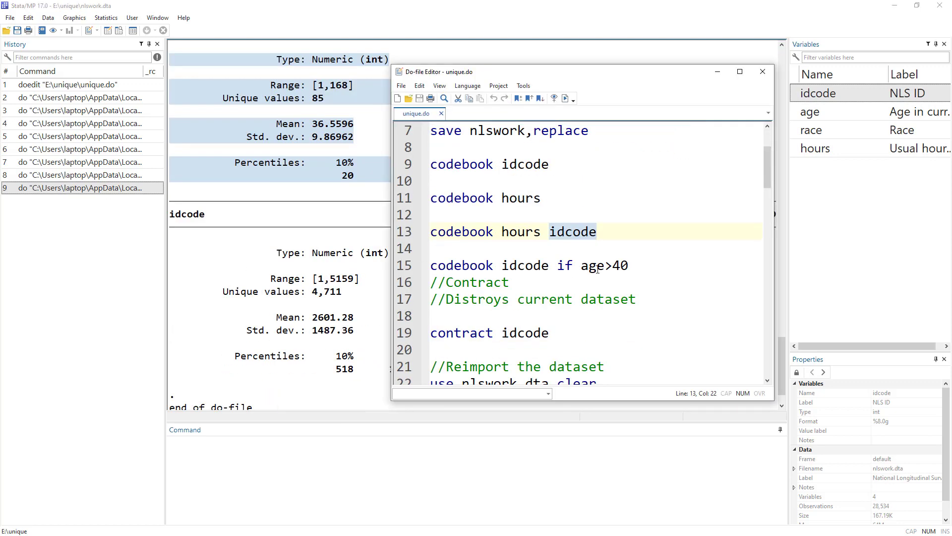
drag(576, 268, 556, 266)
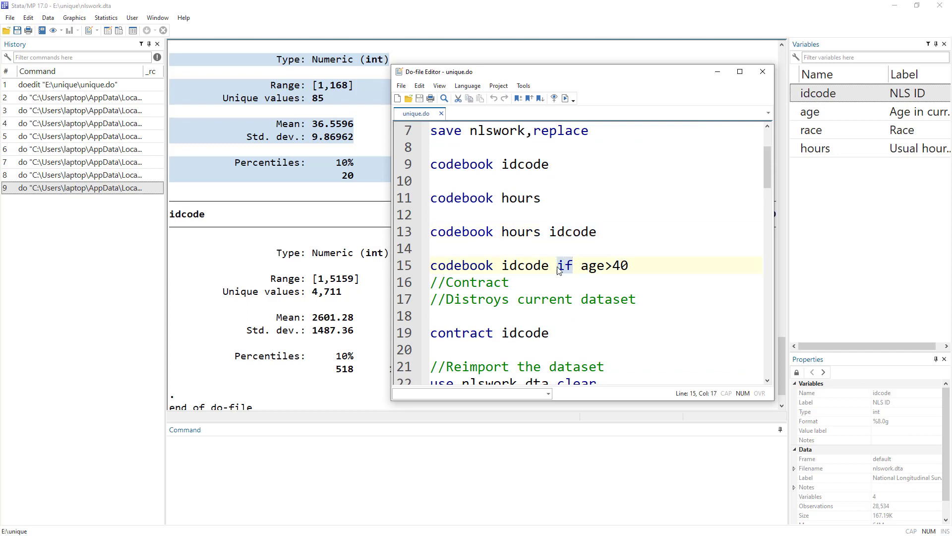
drag(435, 267, 494, 267)
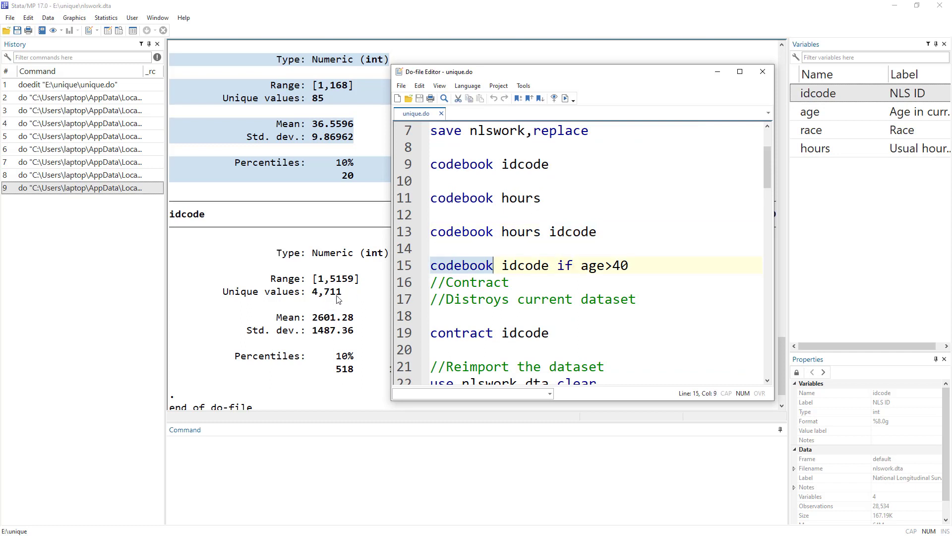
drag(582, 266, 604, 266)
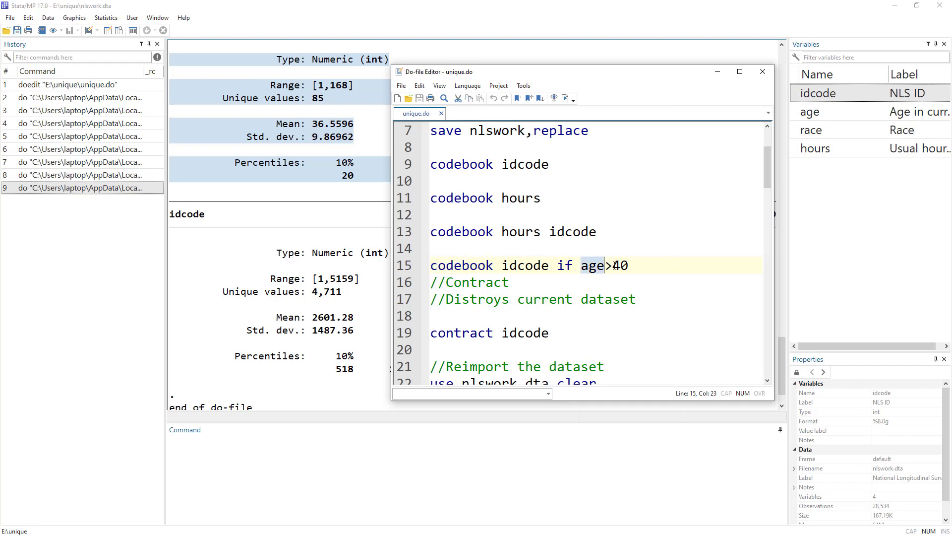
click(393, 267)
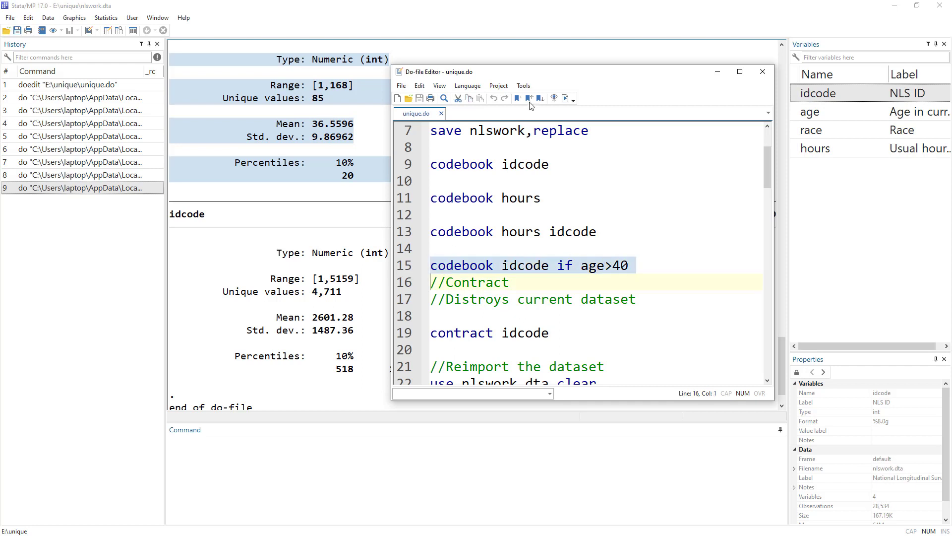
click(565, 98)
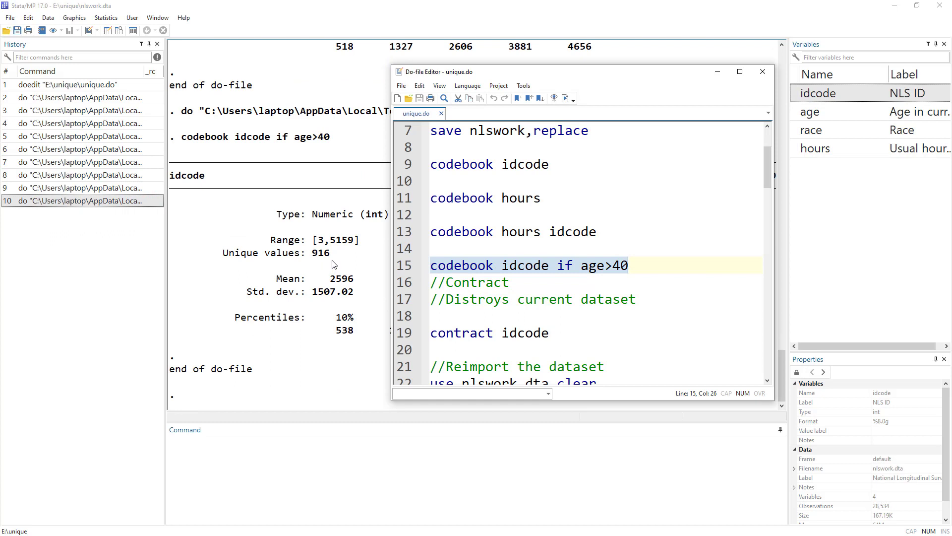
drag(218, 254, 336, 255)
drag(278, 278, 354, 295)
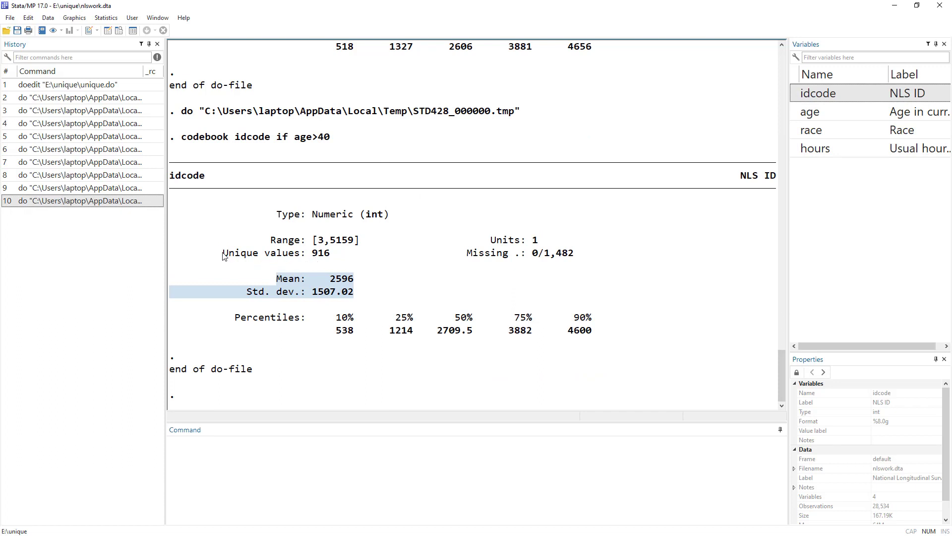
drag(218, 254, 348, 255)
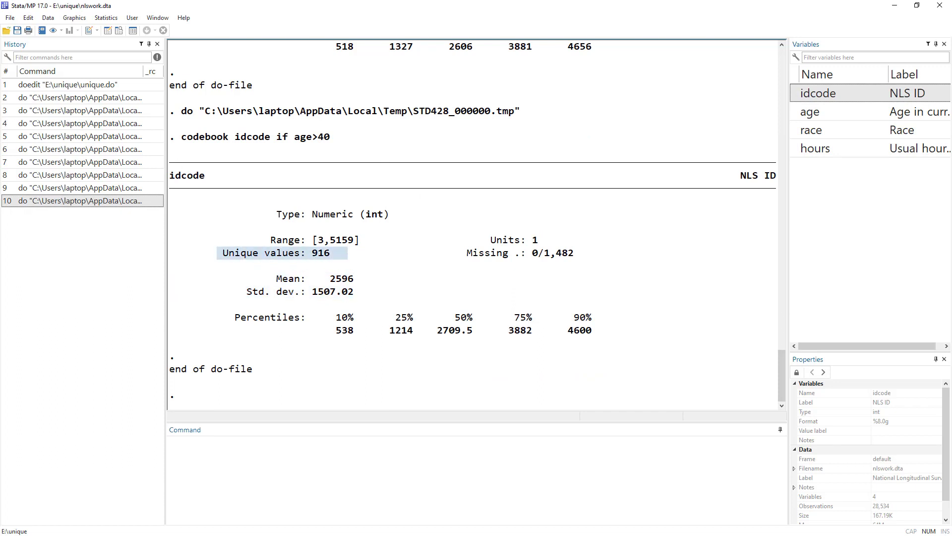
Step: Return to the do-file and request the help for the contract command named in the comment below the codebook lines
key(ctrl+9)
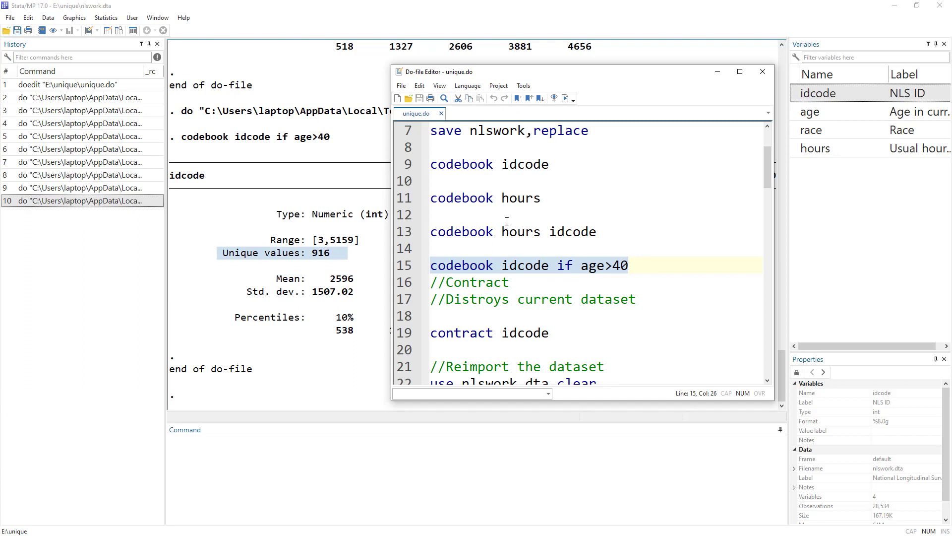
drag(627, 267, 435, 134)
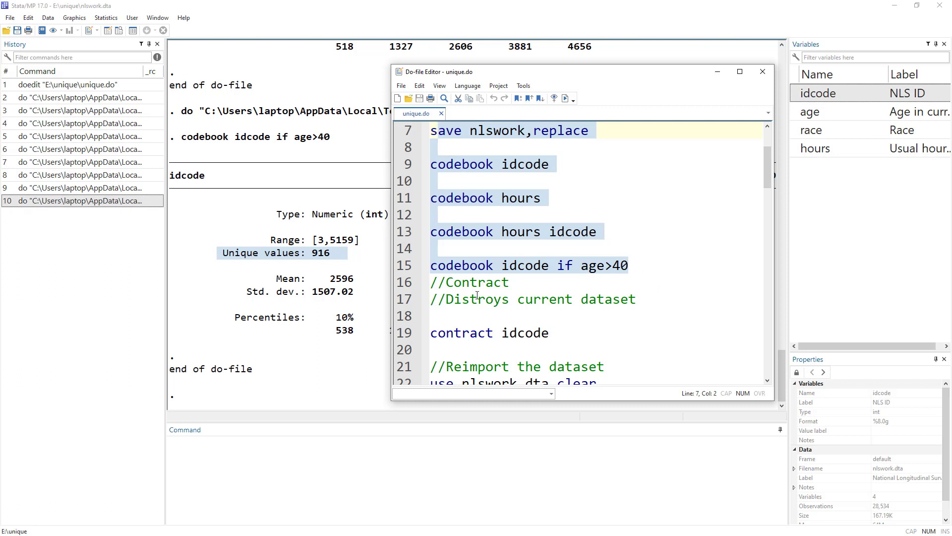
double_click(461, 283)
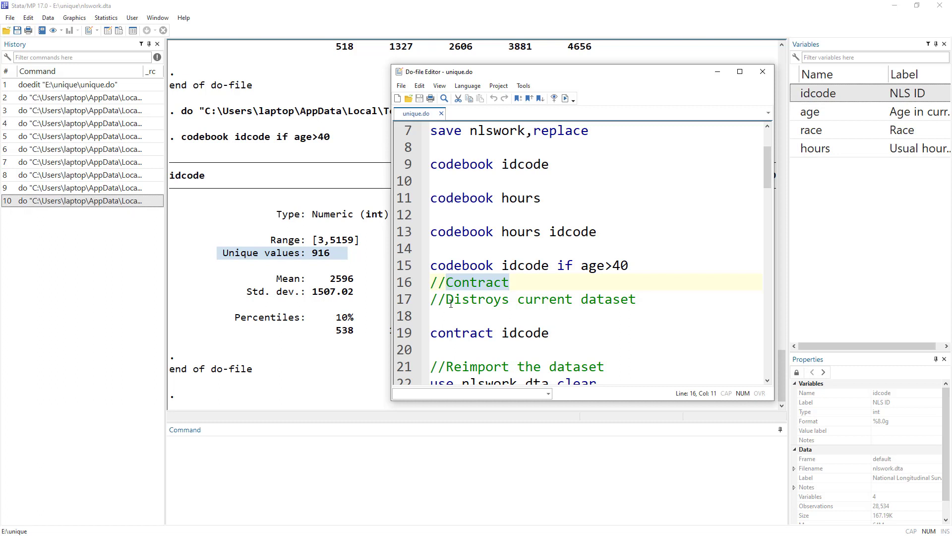
scroll(451, 304, down, 1)
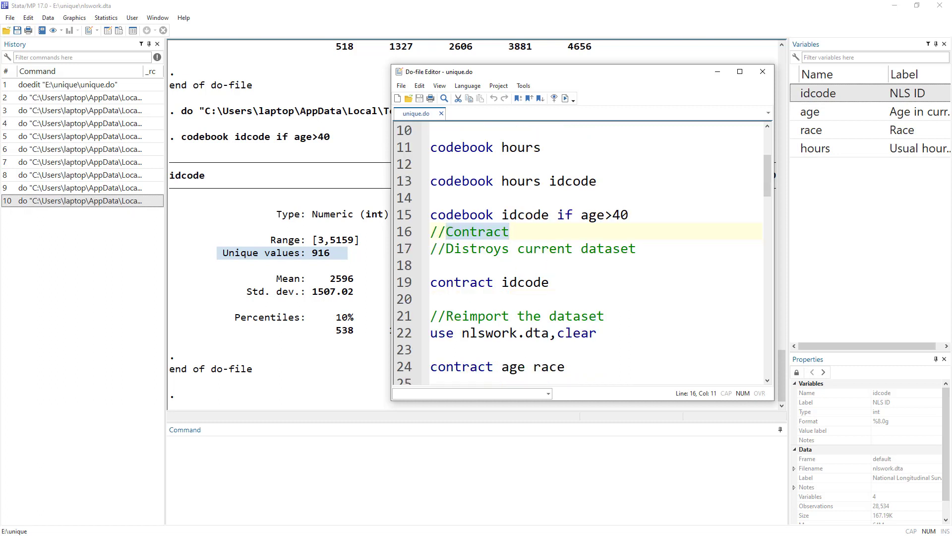
key(F1)
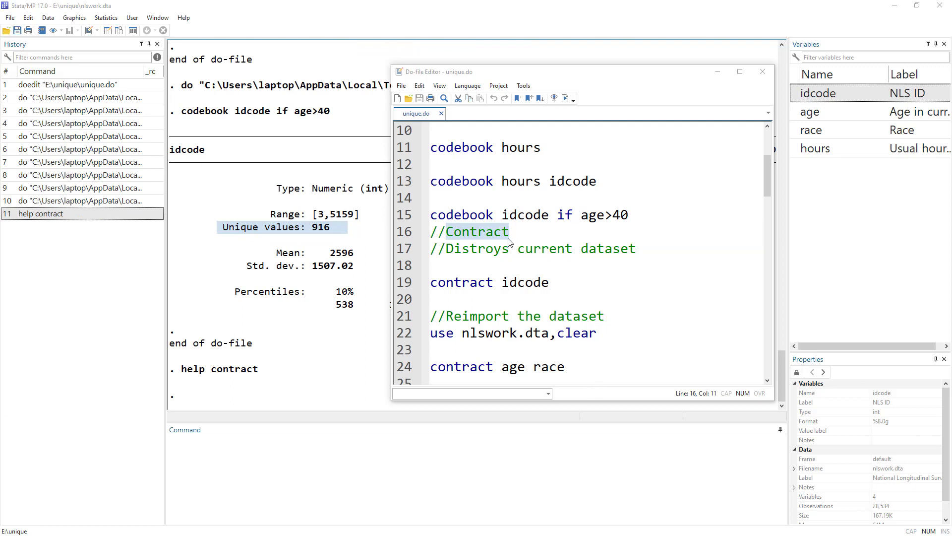
Step: Run the "contract idcode" line from the do-file to reduce the dataset to unique idcode values with frequencies
drag(449, 251, 646, 250)
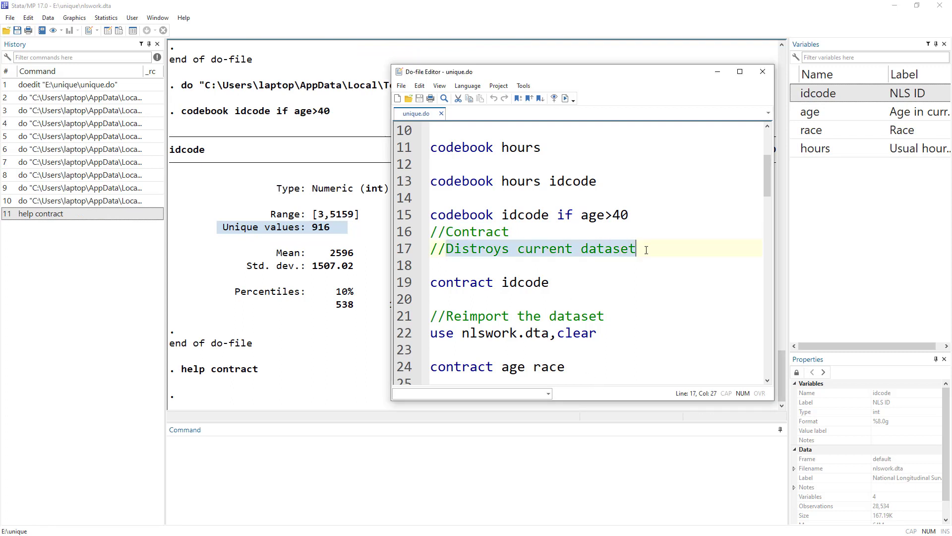
click(473, 286)
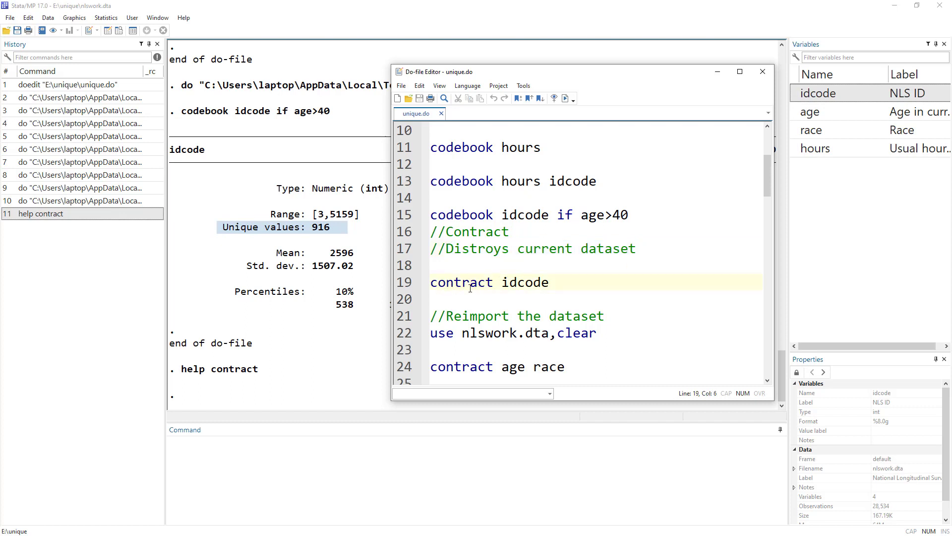
double_click(515, 283)
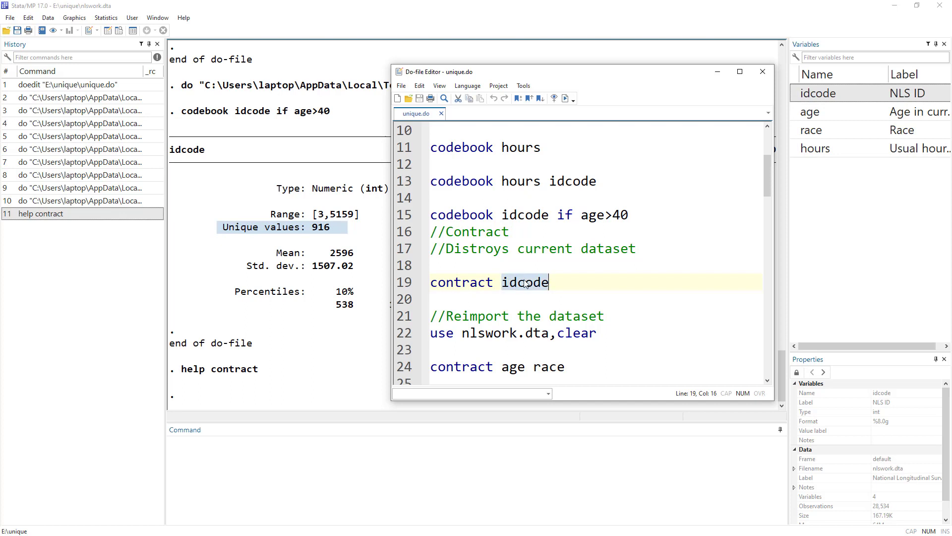
click(410, 286)
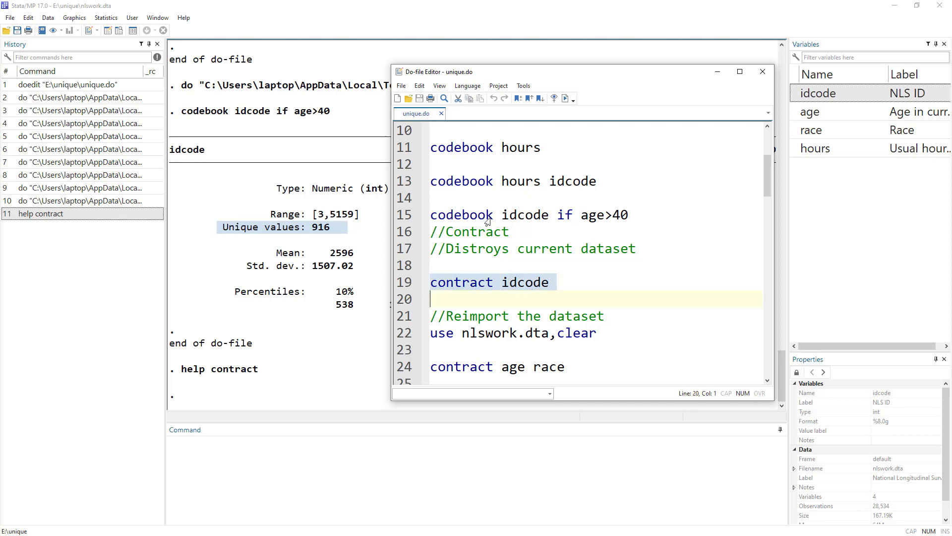
click(566, 98)
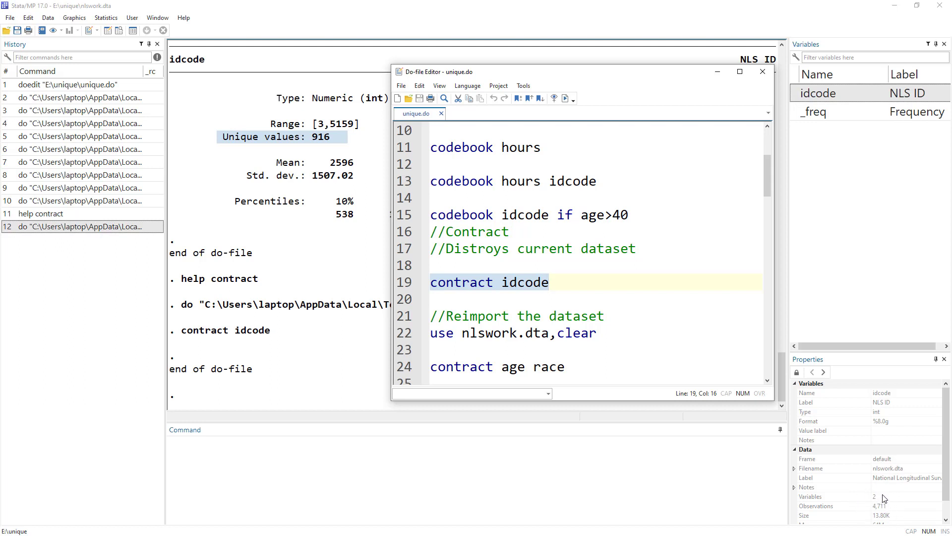
Step: Open the contracted dataset in the Data Editor and compare the idcode values with their _freq counts row by row
key(ctrl+8)
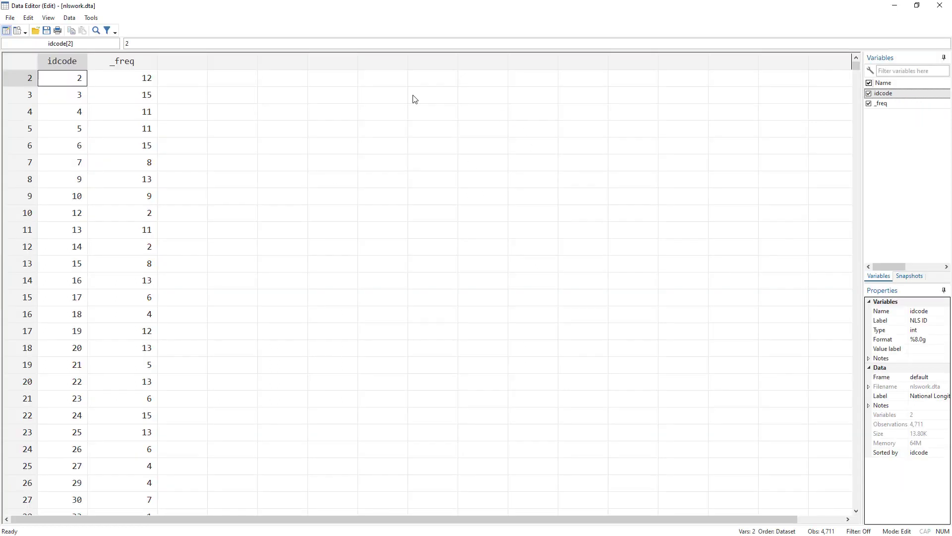
scroll(75, 108, up, 1)
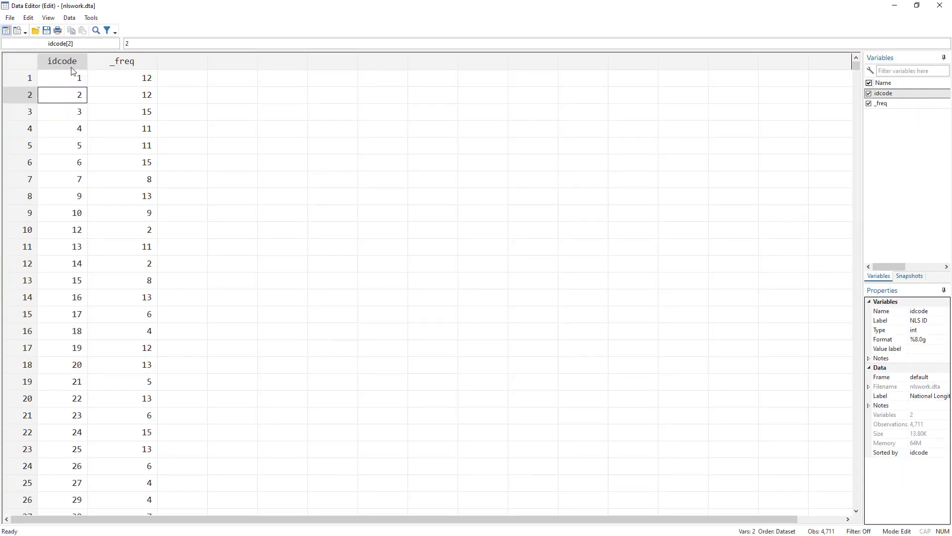
mouse_move(76, 77)
mouse_down()
mouse_move(74, 380)
mouse_move(53, 125)
mouse_move(59, 80)
mouse_up()
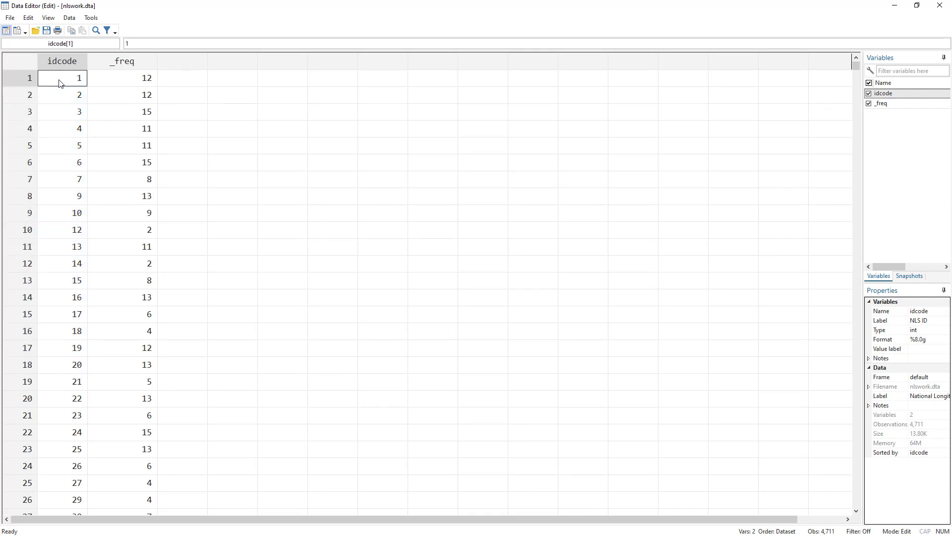
click(75, 95)
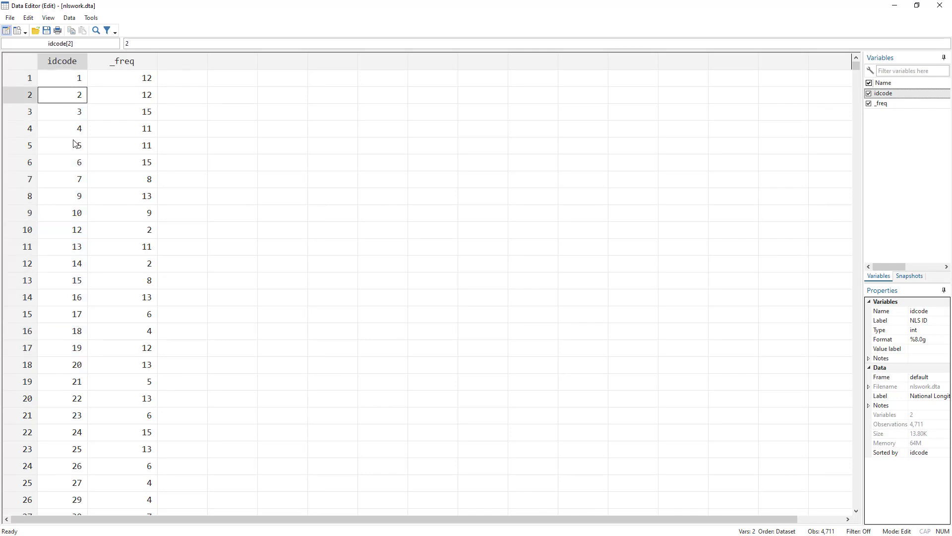
click(75, 145)
click(75, 196)
click(70, 230)
click(48, 99)
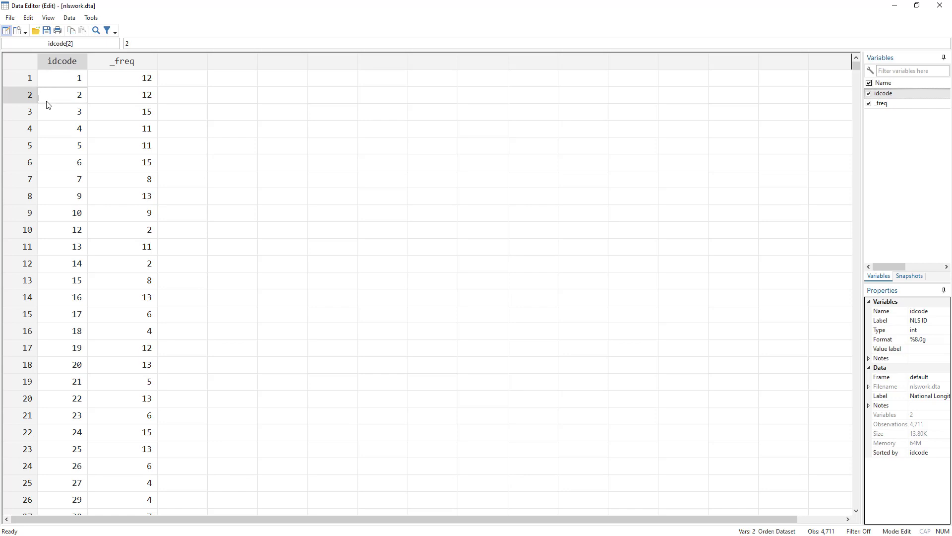
click(135, 82)
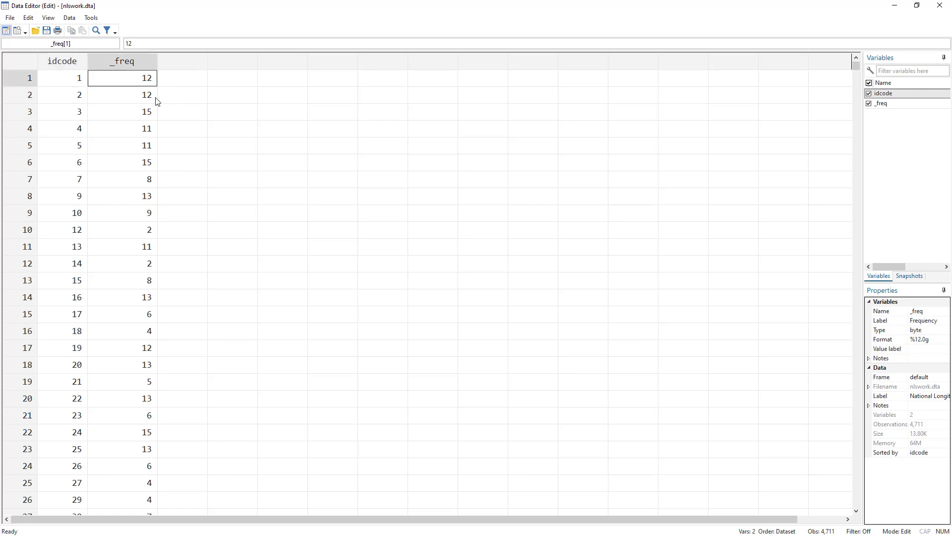
click(60, 82)
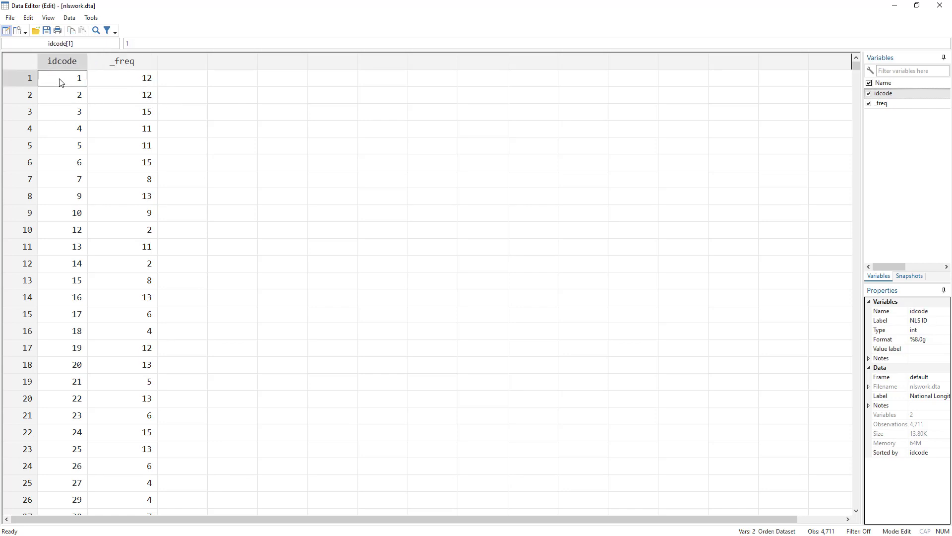
click(121, 80)
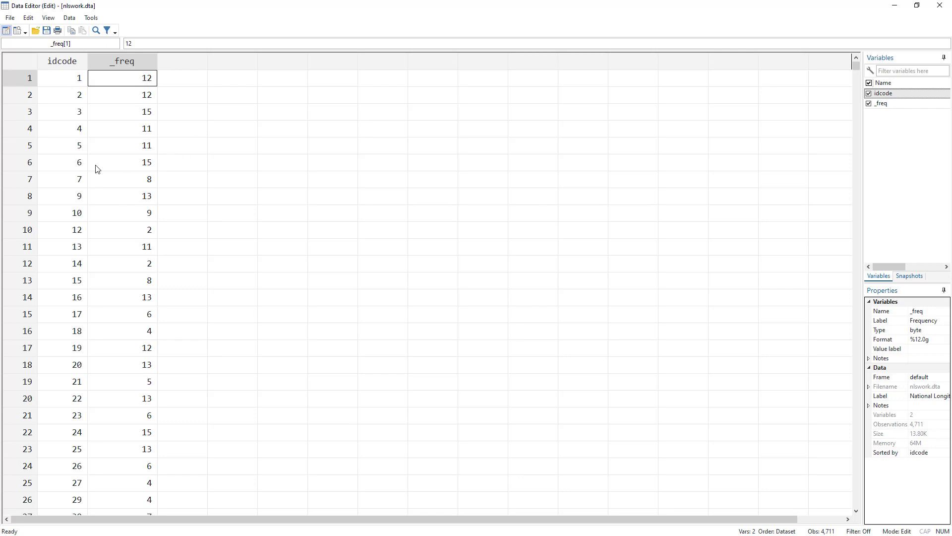
click(75, 163)
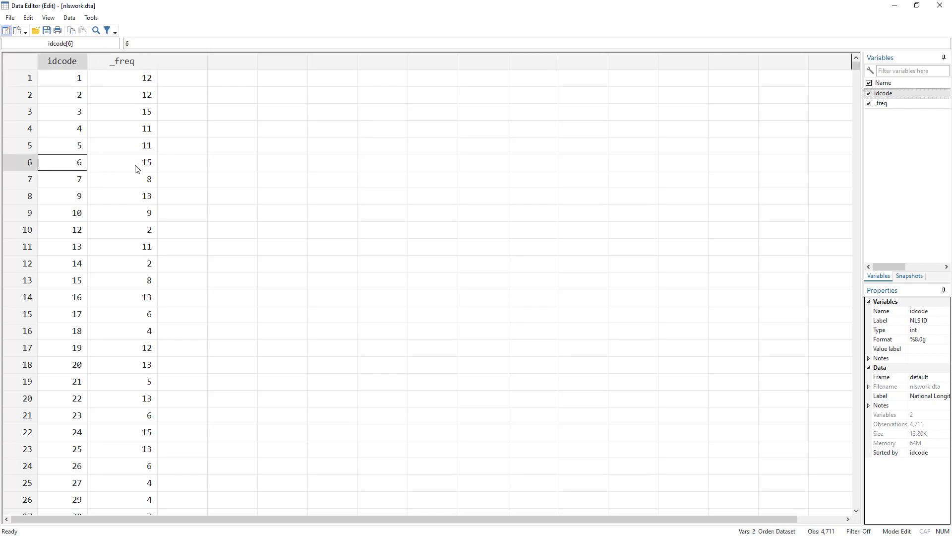
click(134, 165)
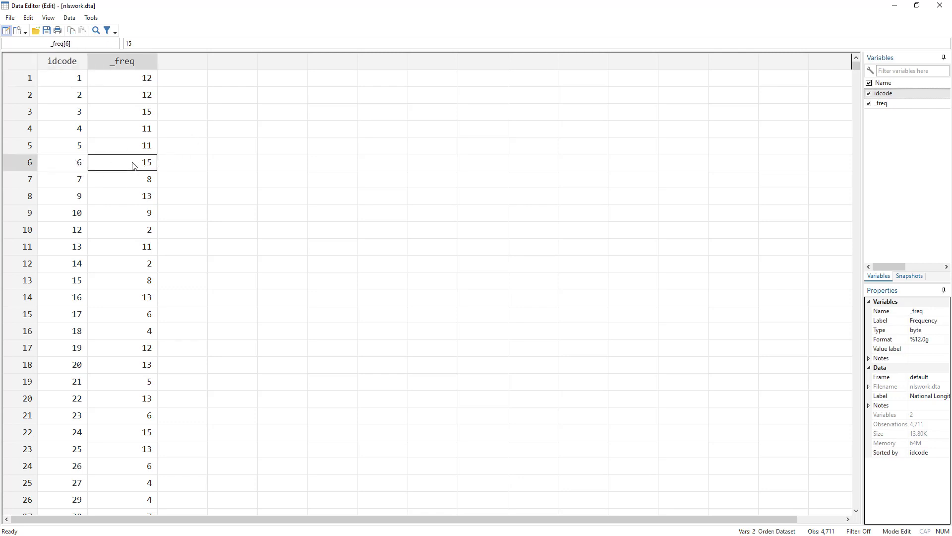
Step: Return to the do-file and run the "use nlswork.dta,clear" line below the reimport comment to reload the original dataset
key(alt+Tab)
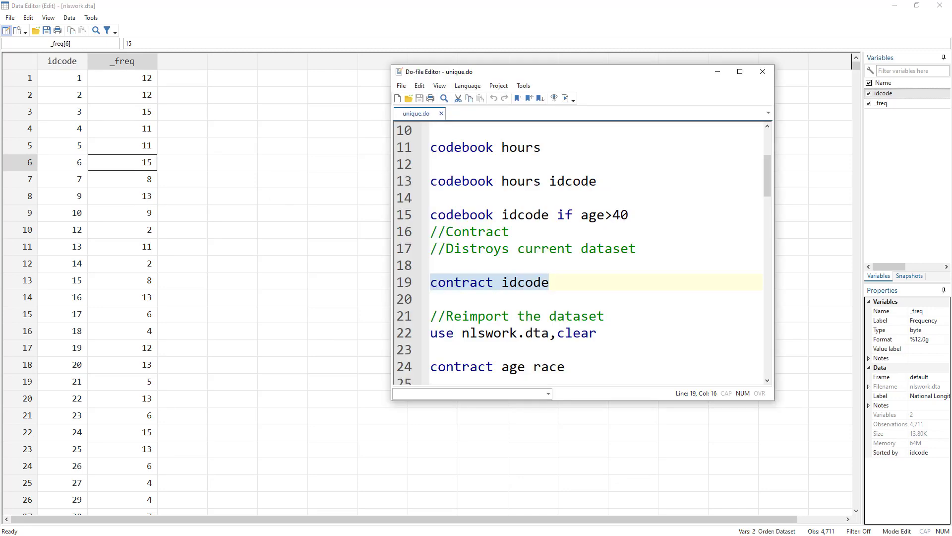
key(alt+Tab)
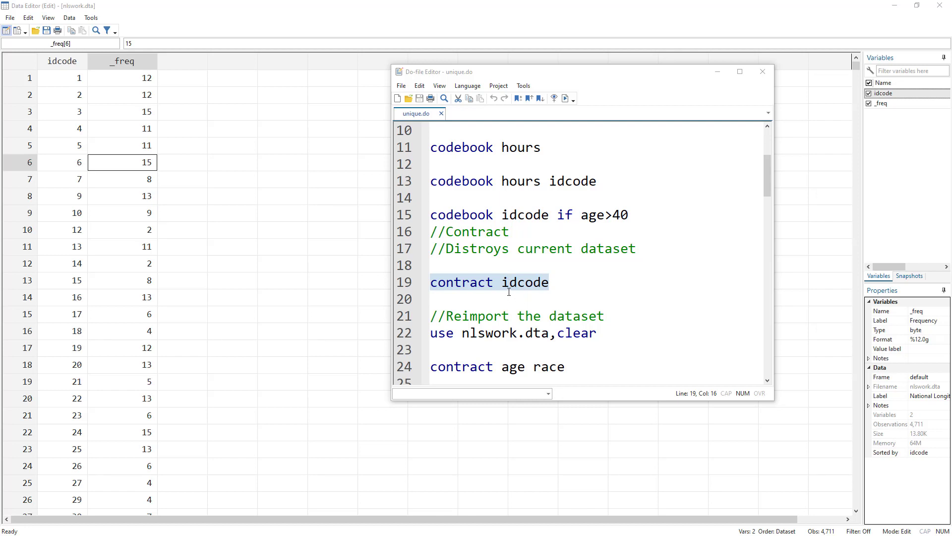
double_click(467, 247)
double_click(468, 283)
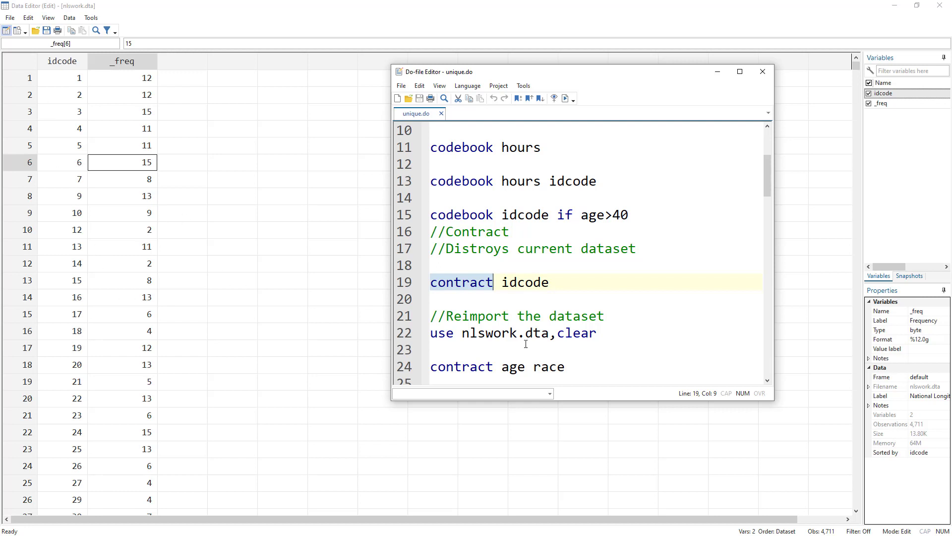
drag(448, 317, 596, 316)
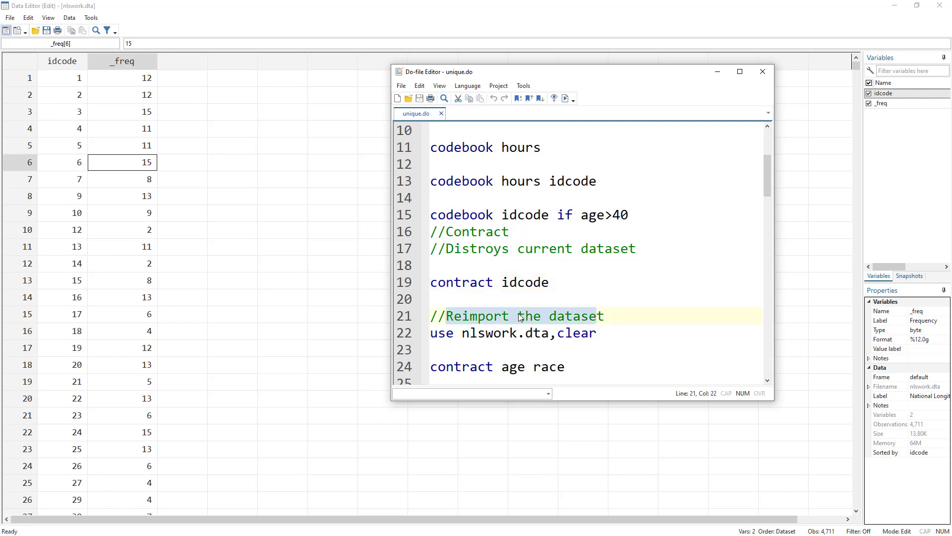
scroll(520, 317, down, 1)
click(402, 284)
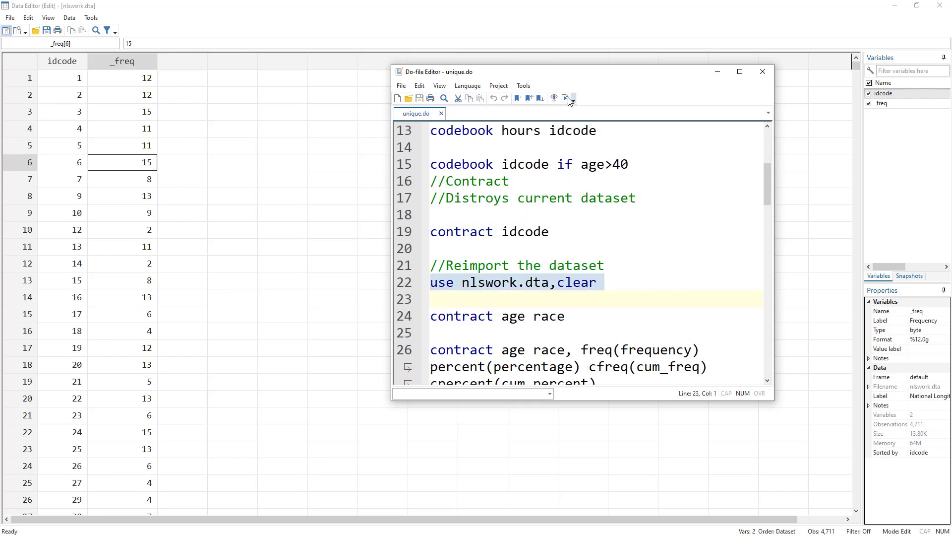
click(566, 99)
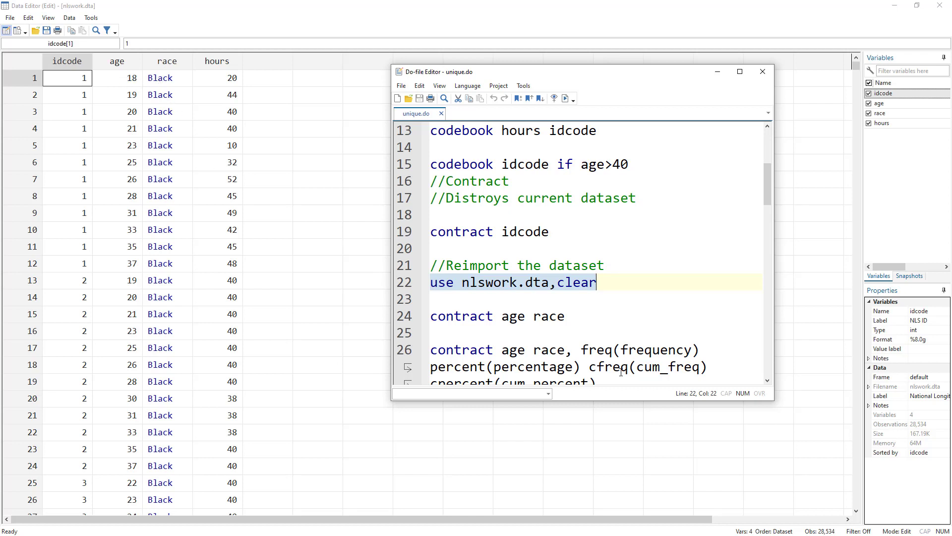
Step: Run the "contract age race" line from the do-file to reduce the dataset to unique age and race combinations
drag(502, 318, 564, 316)
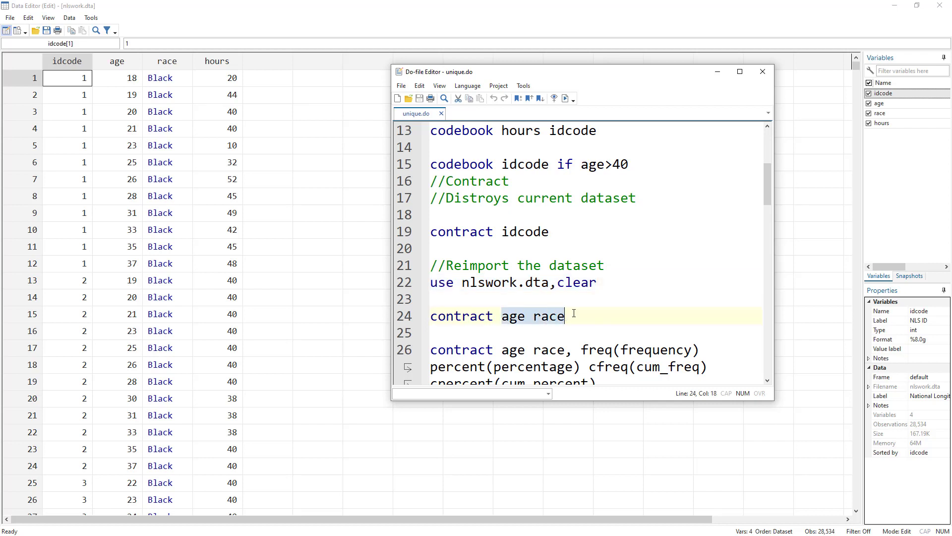
click(401, 318)
click(566, 98)
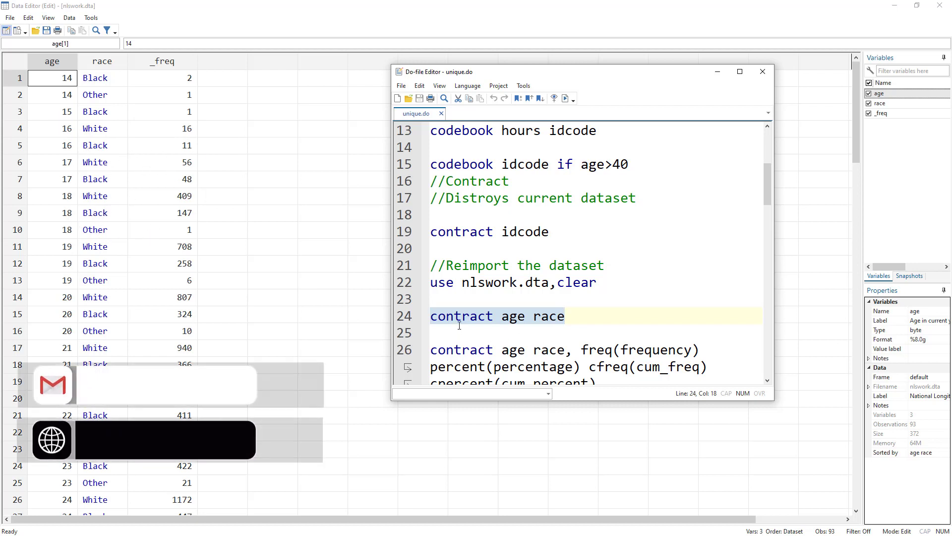
Step: Compare the plain "contract age race" line with the percent, cfreq and cpercent options of the longer contract command on line 26
click(518, 318)
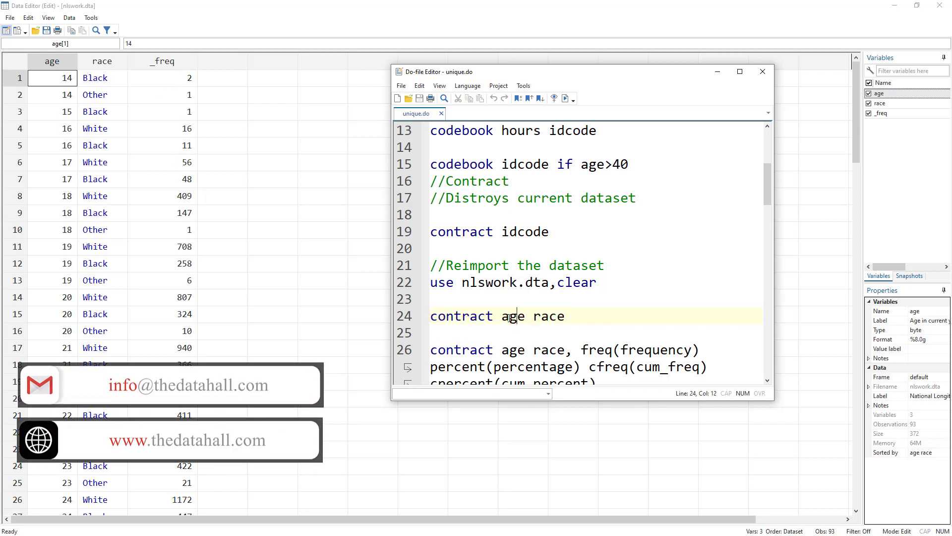
drag(494, 317, 585, 312)
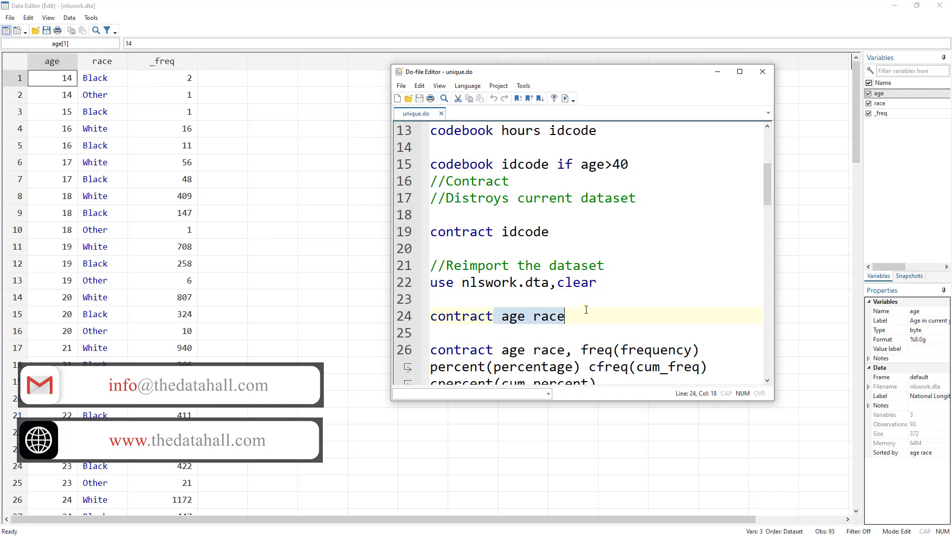
scroll(583, 298, down, 1)
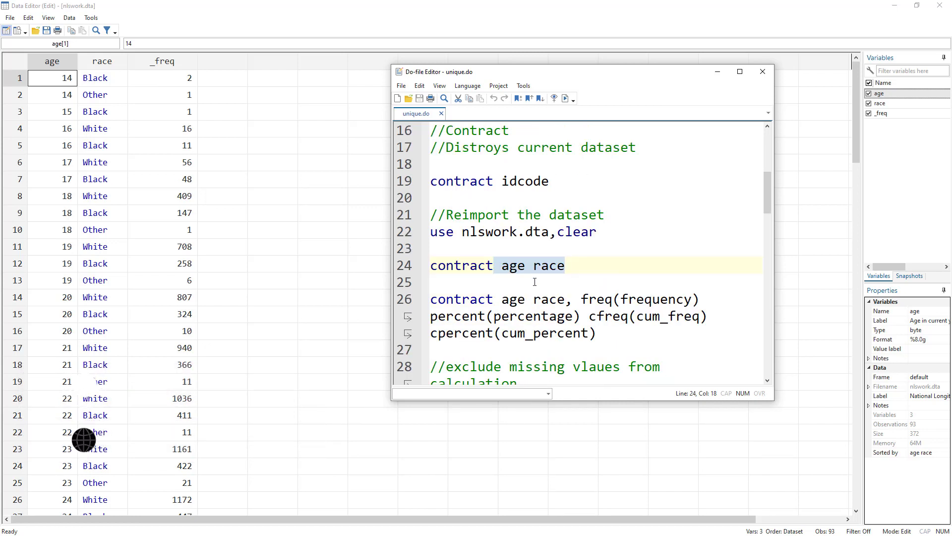
click(508, 266)
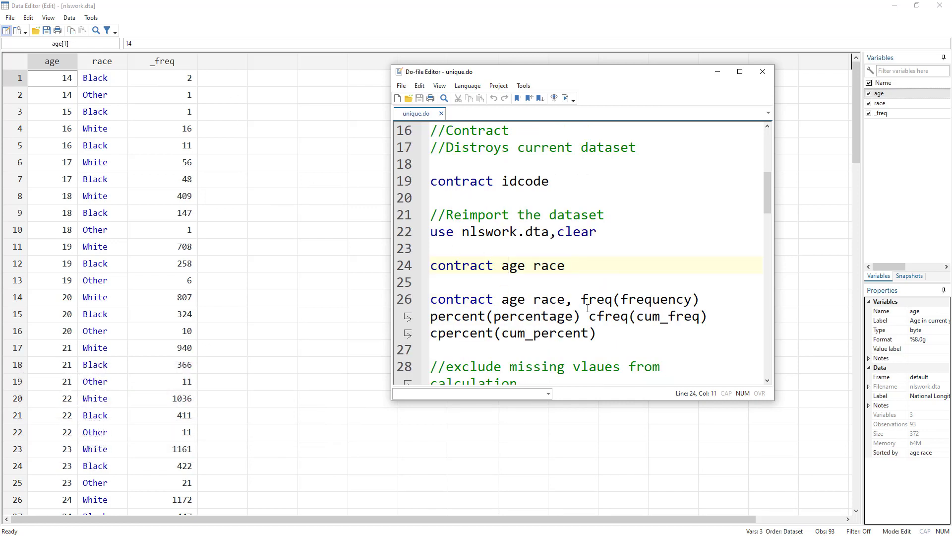
double_click(459, 318)
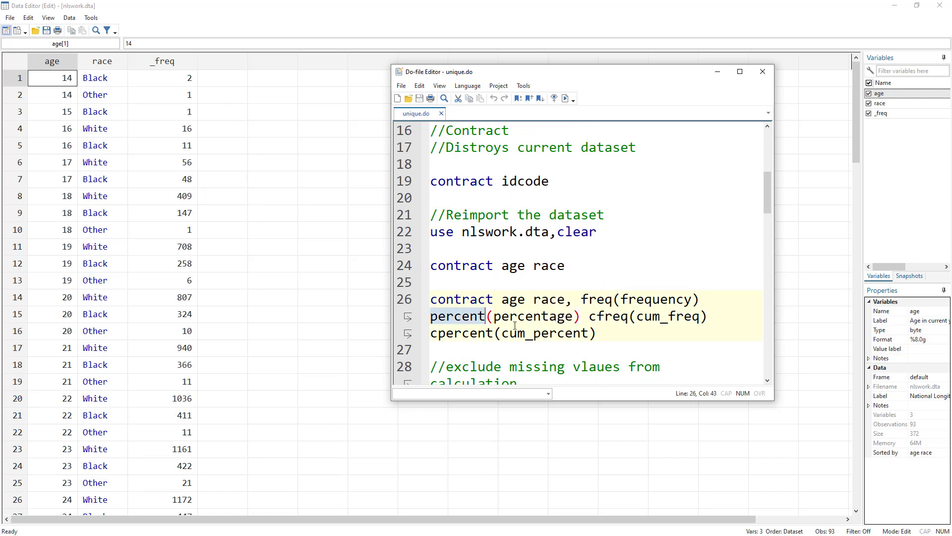
double_click(606, 316)
double_click(472, 336)
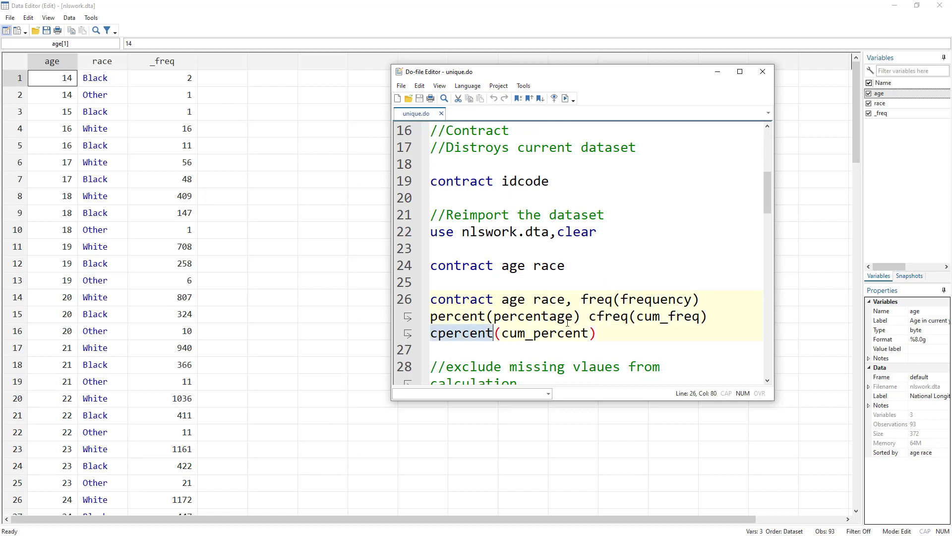
Step: Reload nlswork.dta with its "use" line and rerun "contract age race" to compare its frequency variable with the freq(frequency) option
click(405, 232)
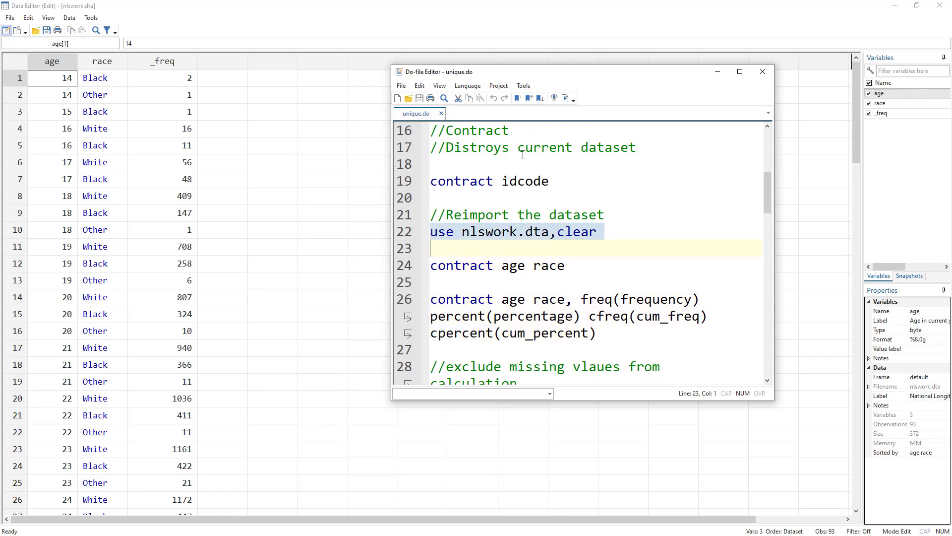
click(566, 98)
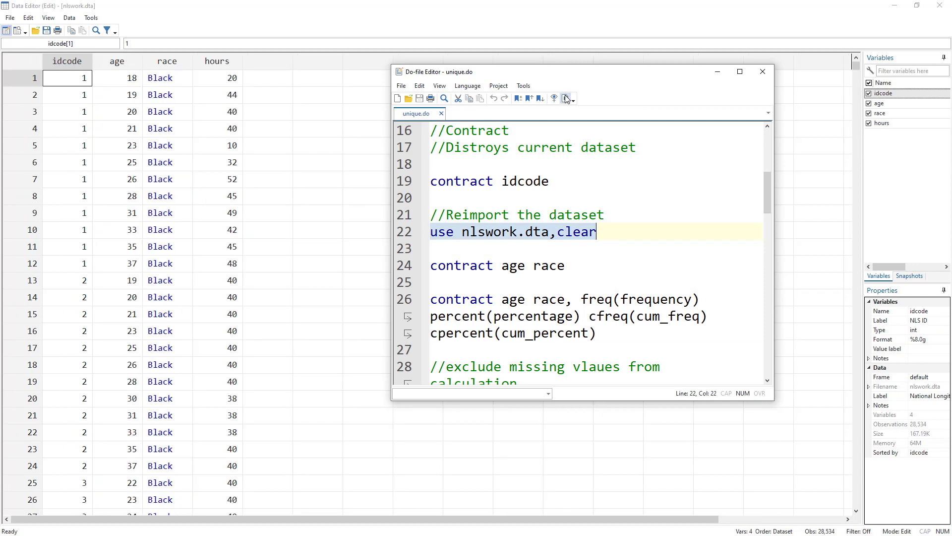
click(404, 299)
click(593, 302)
drag(580, 299, 615, 297)
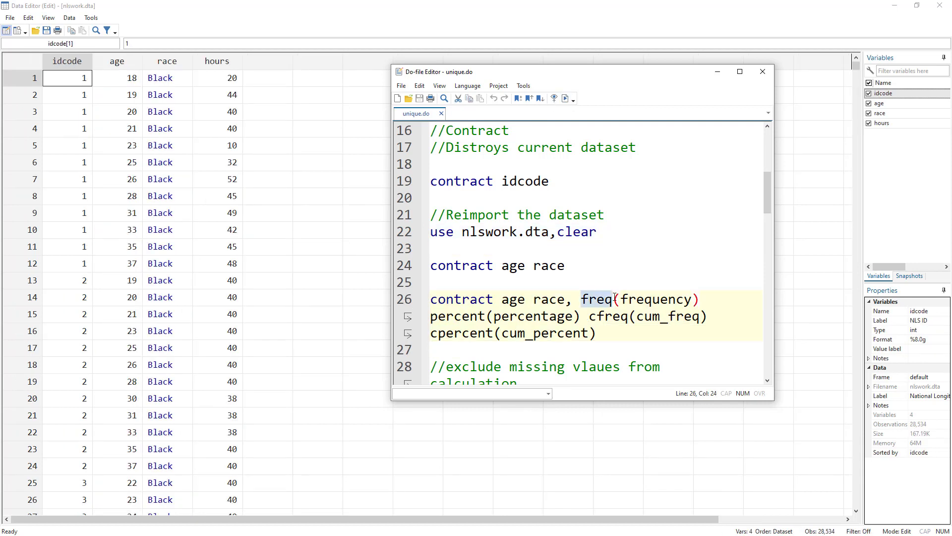
double_click(641, 301)
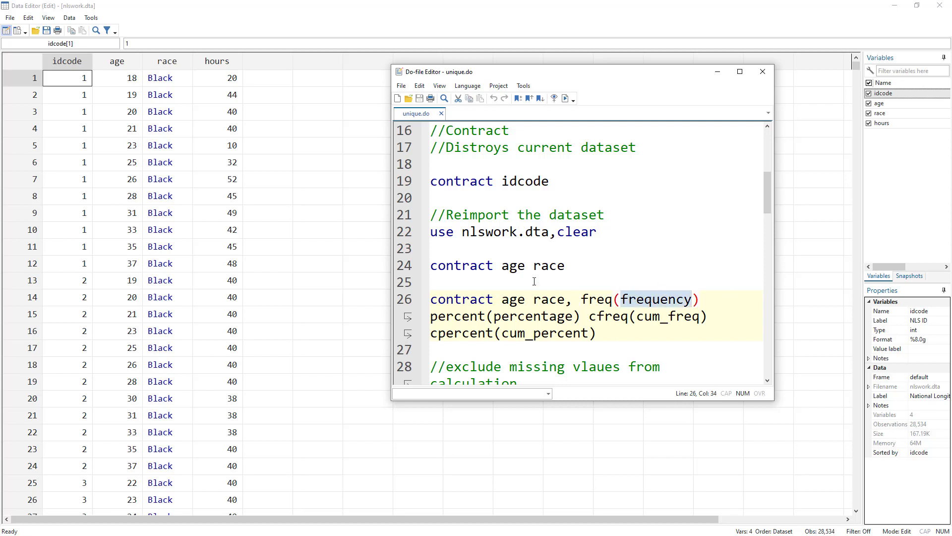
click(407, 266)
click(565, 98)
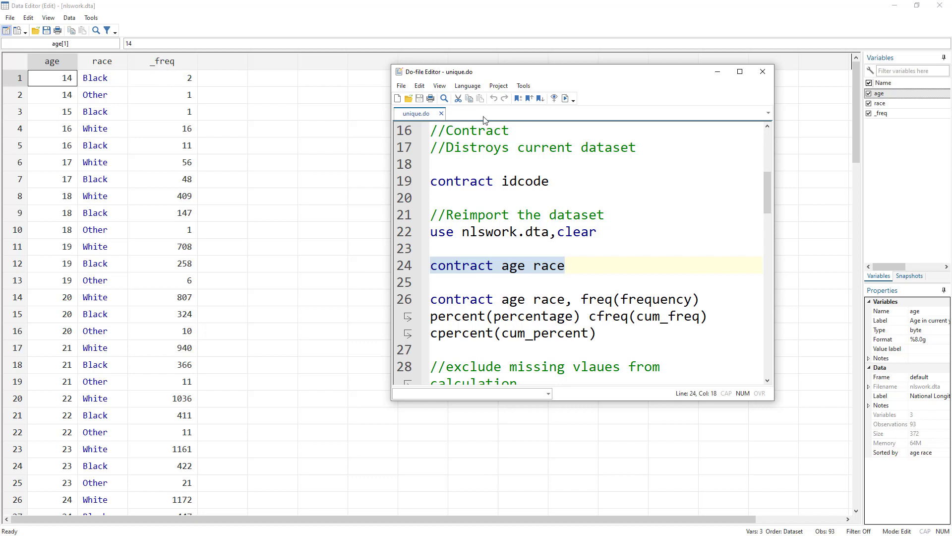
Step: Examine the variable names frequency, percentage, cum_freq and cum_percent assigned by the options of the contract command on line 26
double_click(660, 299)
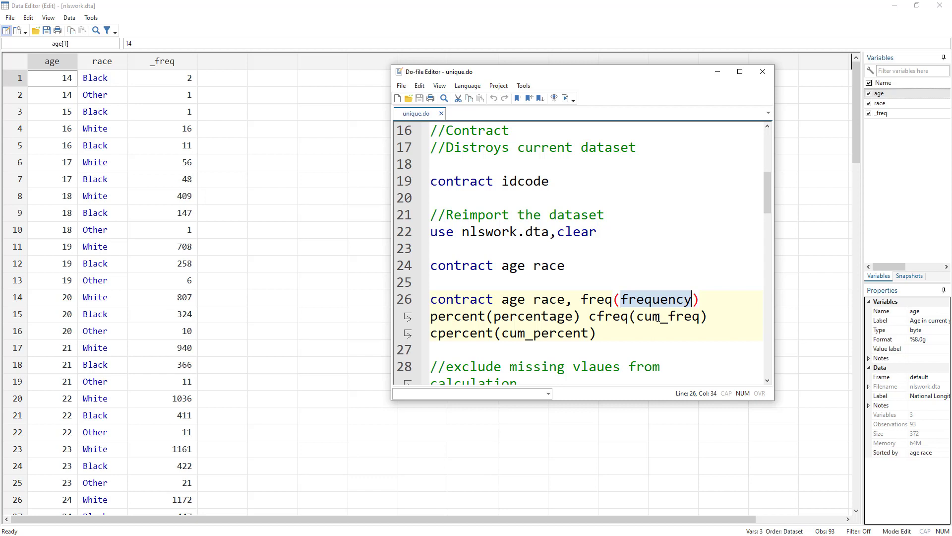
double_click(458, 318)
double_click(531, 318)
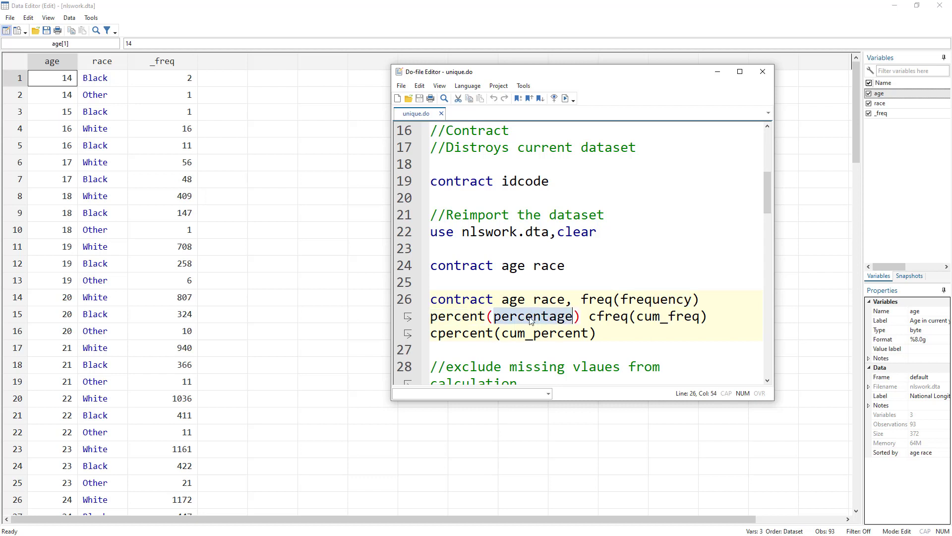
double_click(607, 318)
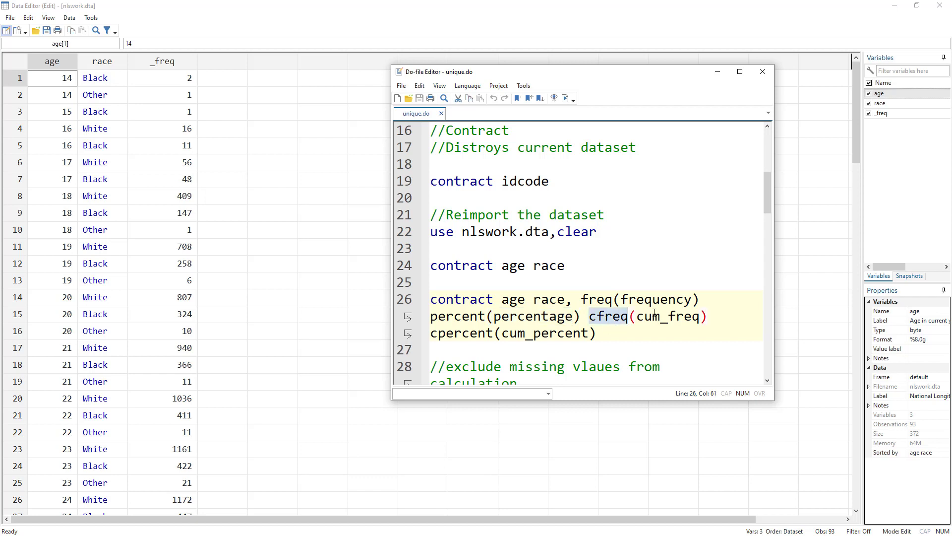
double_click(663, 318)
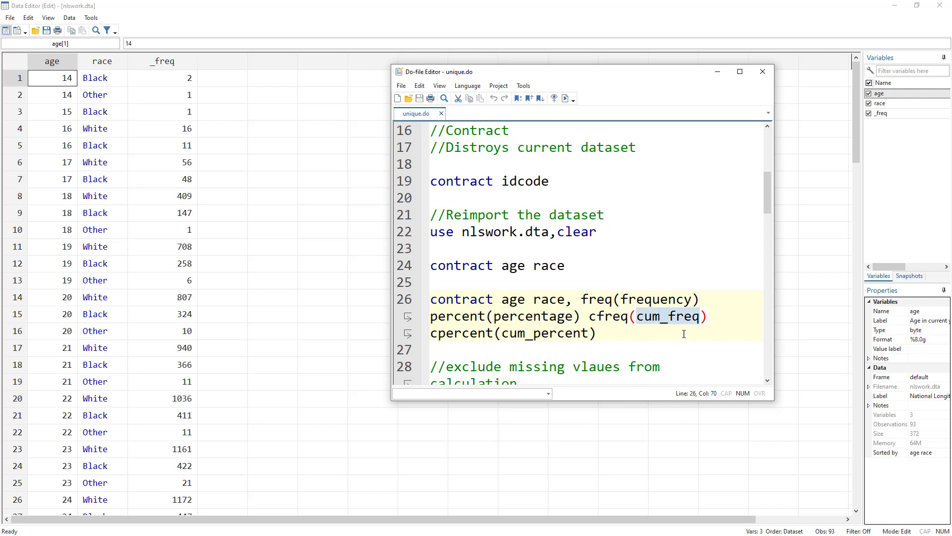
double_click(470, 334)
double_click(557, 334)
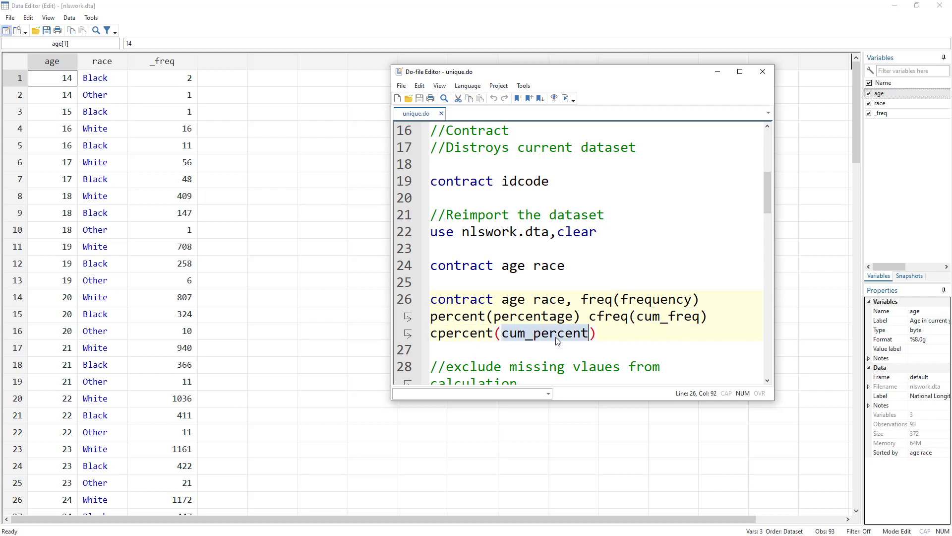
Step: Reload nlswork.dta with its "use" line and run the line 26 contract command with the freq, percent, cfreq and cpercent options
click(401, 233)
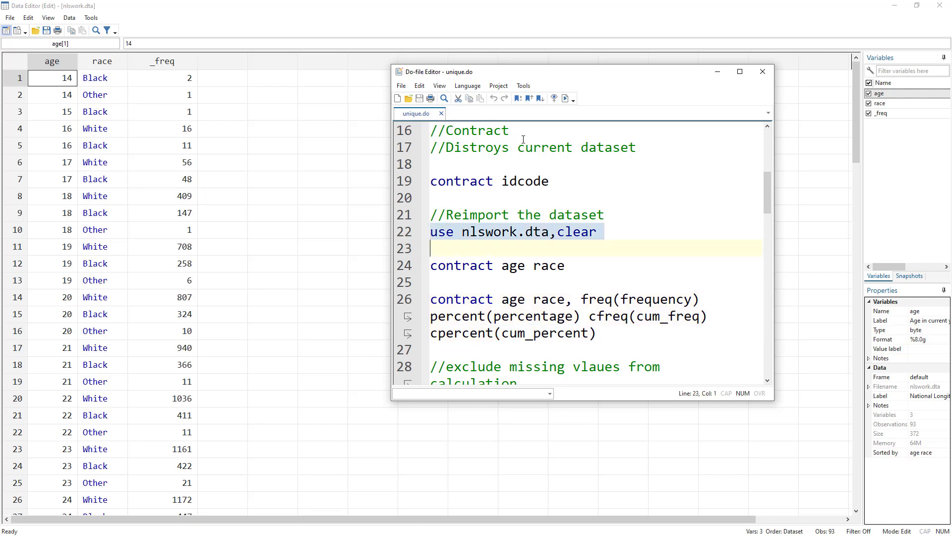
click(565, 98)
click(406, 303)
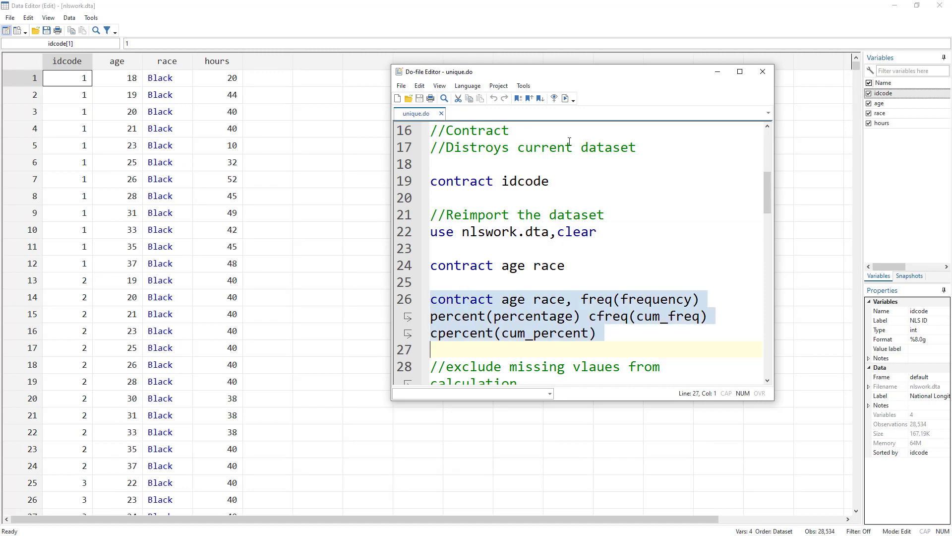
click(566, 98)
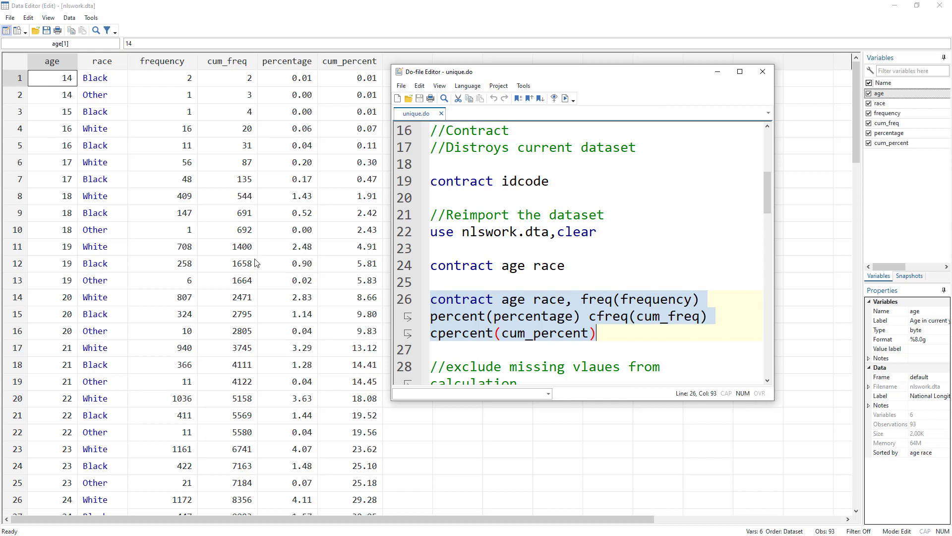
Step: Examine the nomiss option noted on line 29 and where it belongs at the end of the line 26 contract command
scroll(544, 321, down, 1)
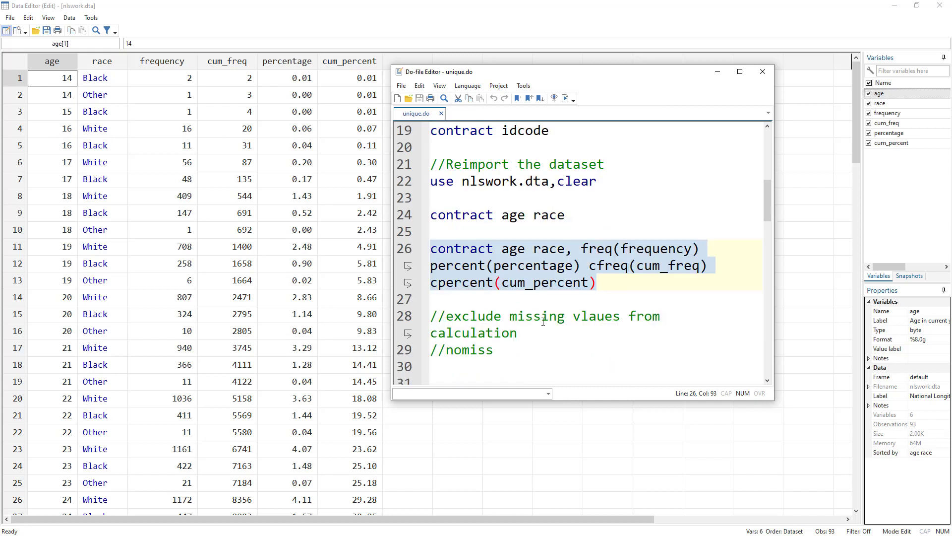
drag(495, 352, 445, 351)
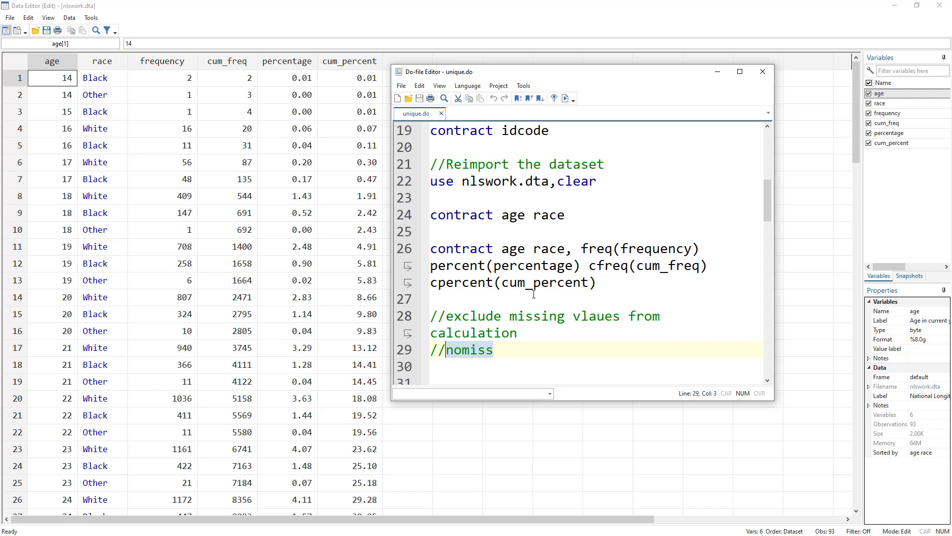
double_click(464, 357)
click(605, 283)
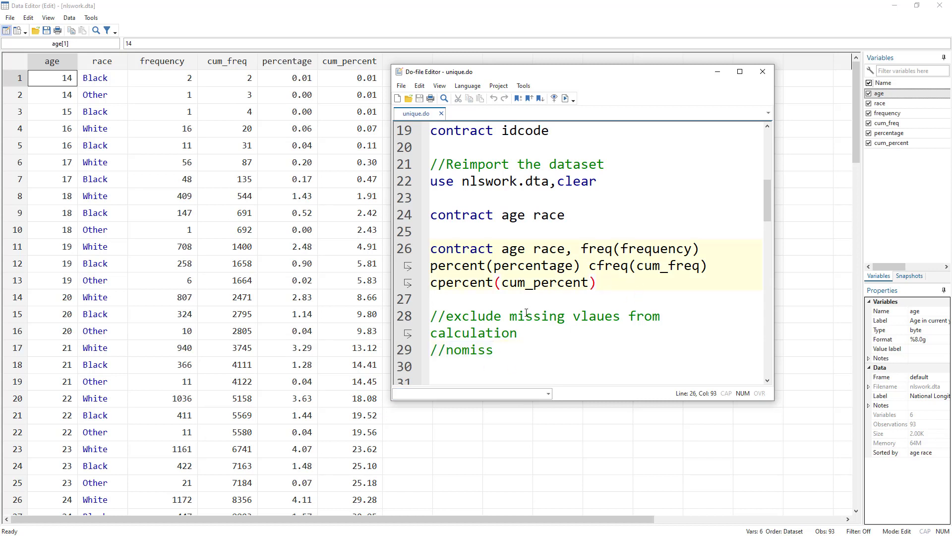
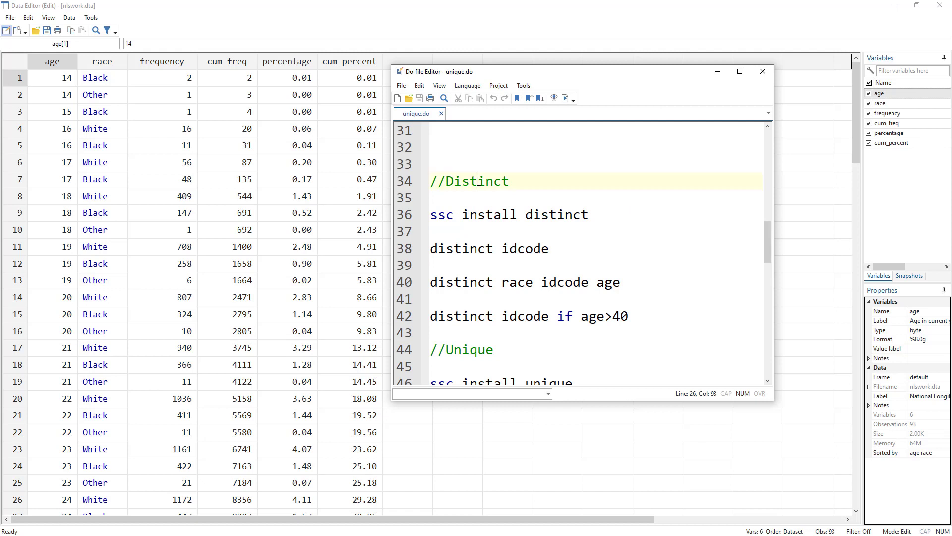
Step: Examine the "ssc install distinct" line under the Distinct heading of the do-file
double_click(479, 181)
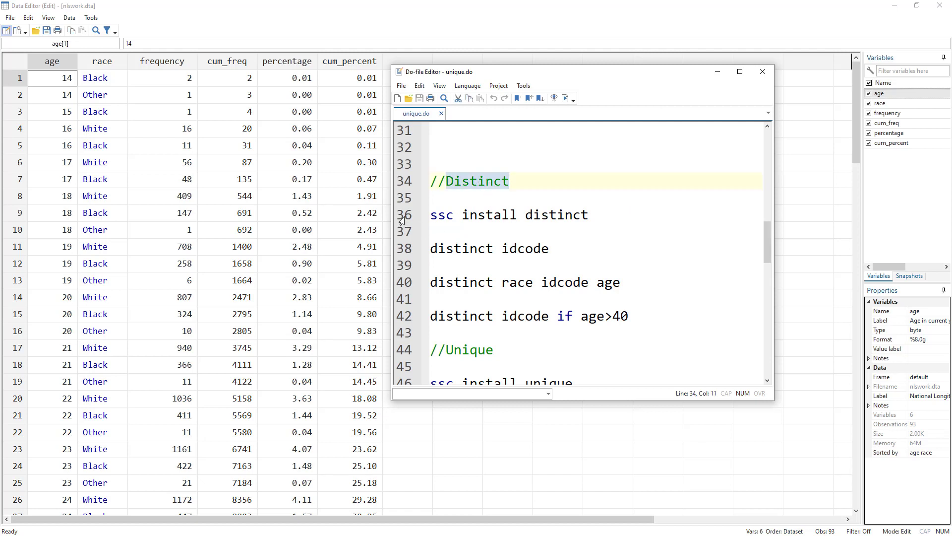
double_click(442, 214)
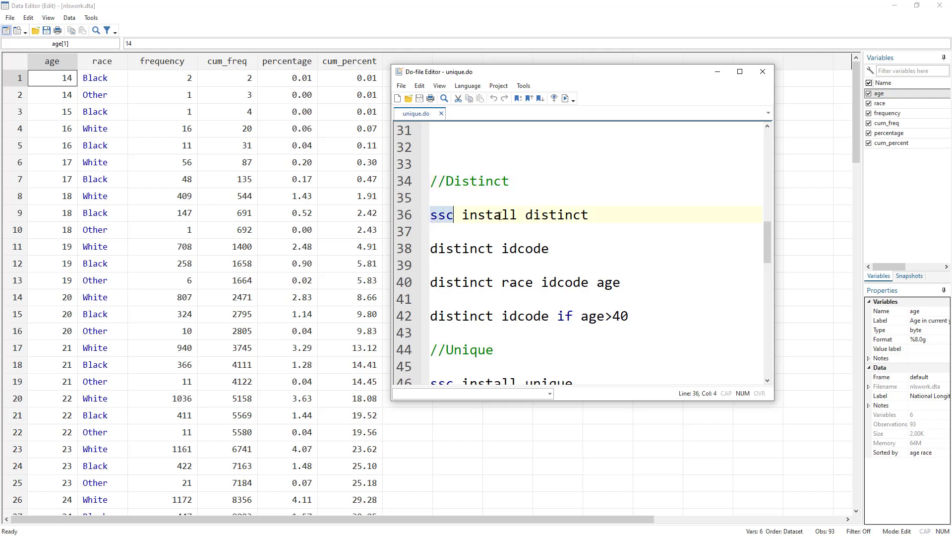
double_click(489, 214)
double_click(557, 215)
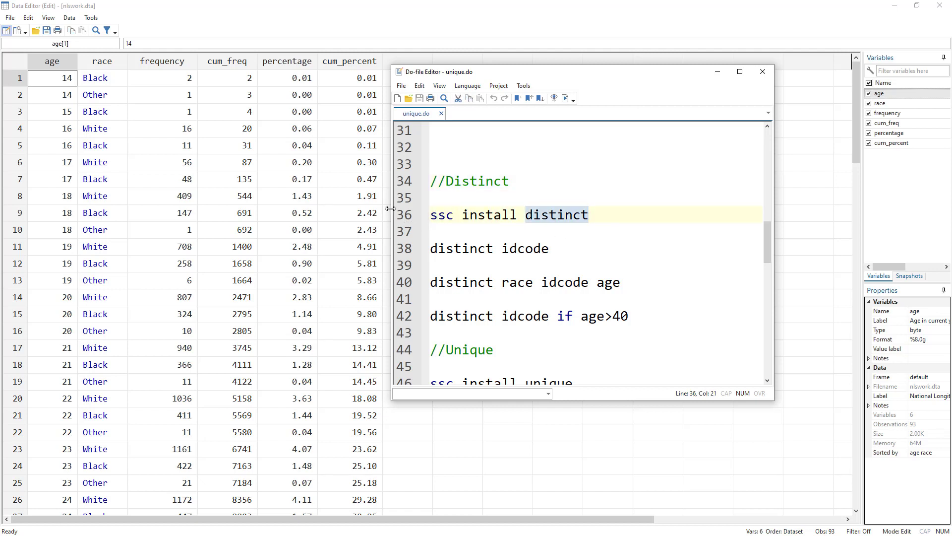
click(406, 219)
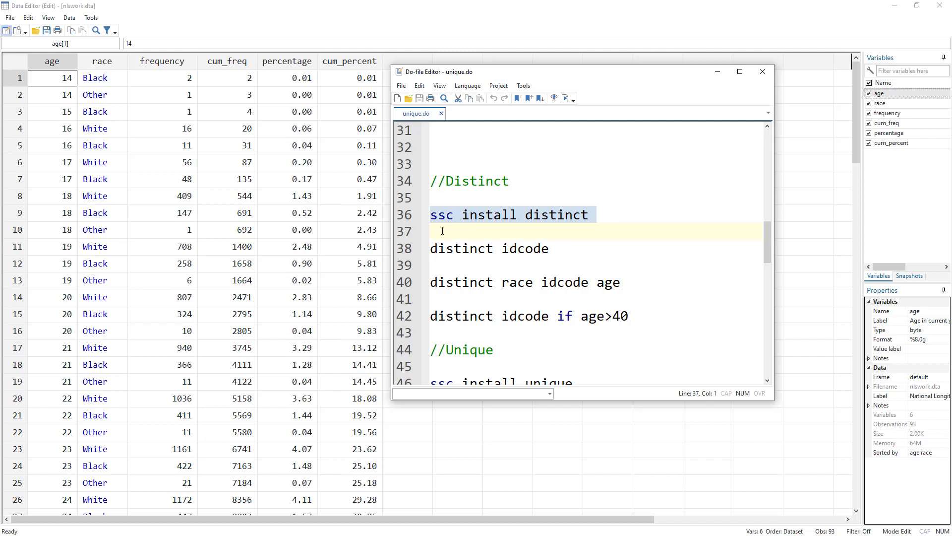
click(435, 218)
click(400, 218)
Step: Reload nlswork.dta with the "use nlswork.dta,clear" line and switch from the Data Editor to the main Stata window
scroll(437, 220, up, 5)
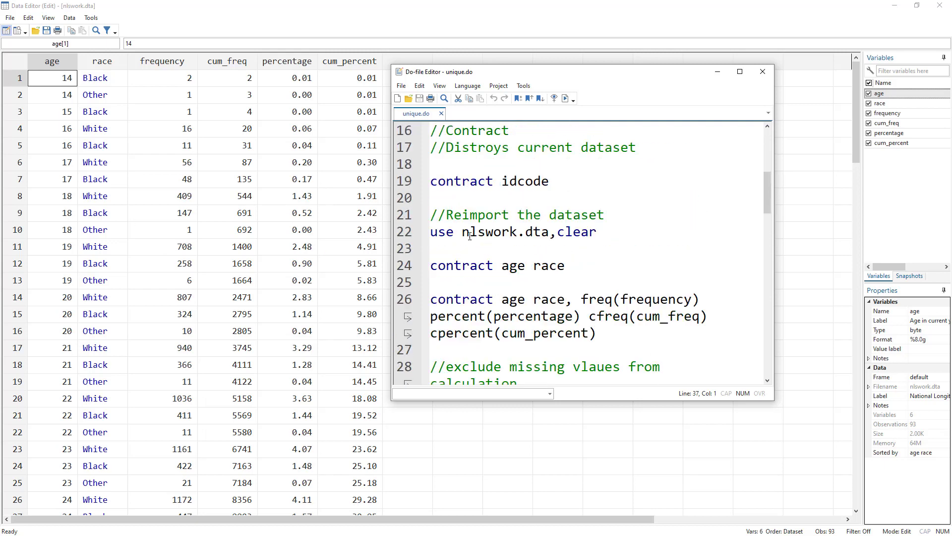
click(402, 231)
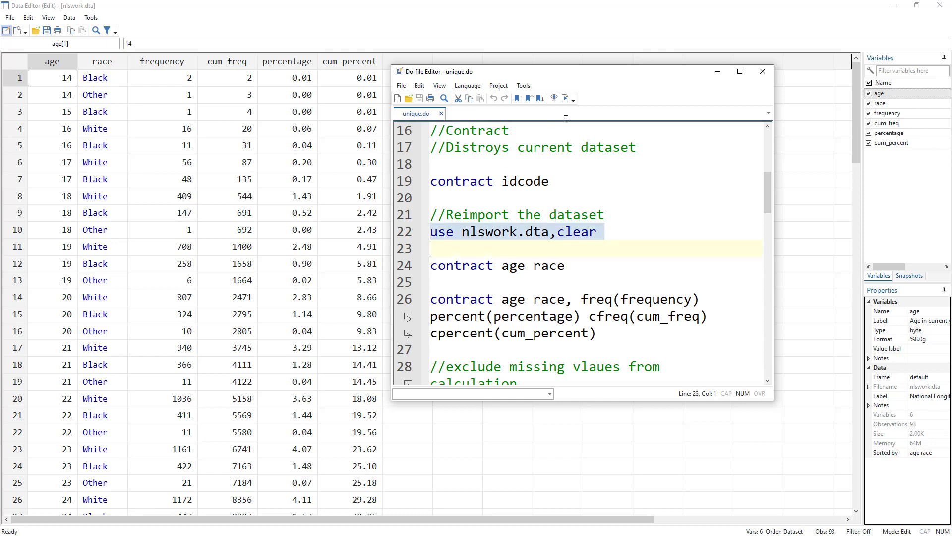
click(565, 98)
key(alt+Tab)
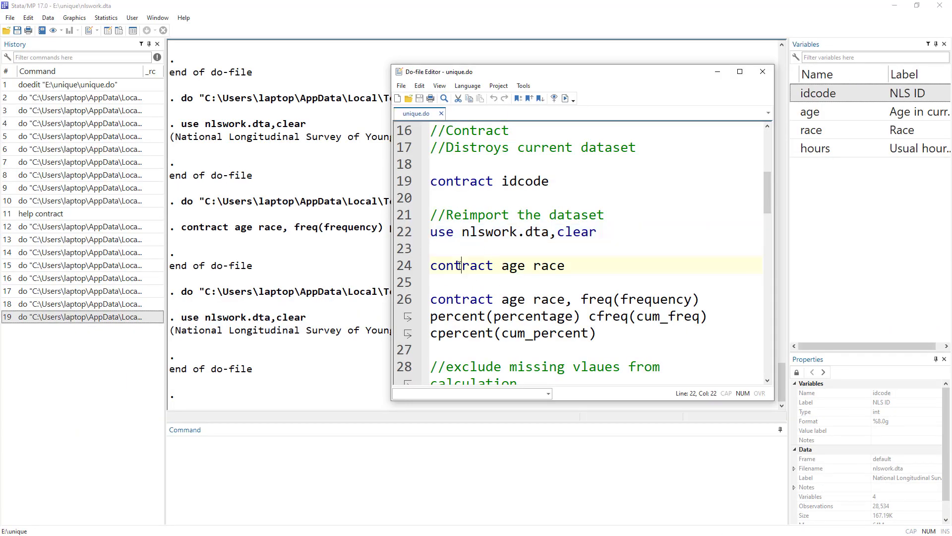
Step: Run the "distinct idcode" line from the do-file to count the distinct values of idcode
double_click(459, 265)
scroll(458, 259, down, 4)
scroll(476, 250, down, 3)
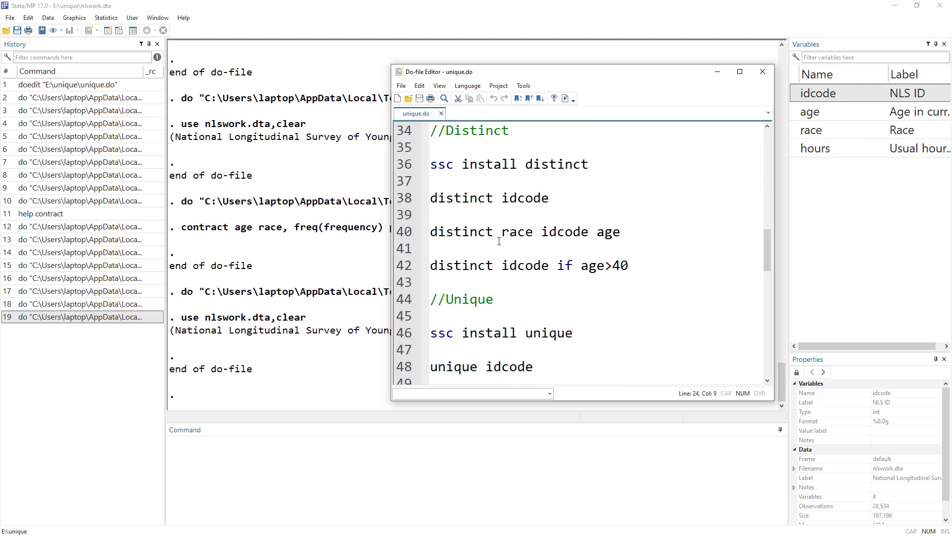
click(407, 204)
click(565, 98)
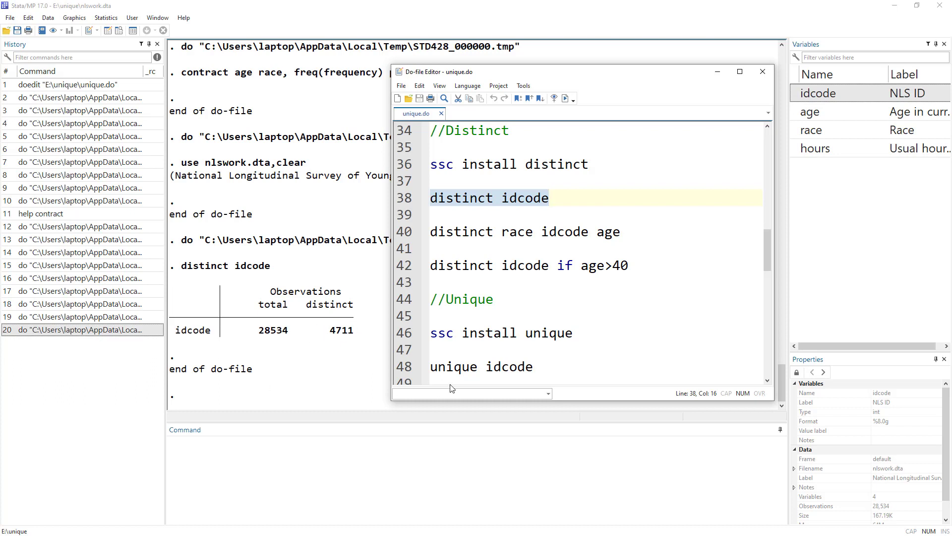
Step: Run the "distinct race idcode age" line to count the distinct values of all three variables
click(412, 233)
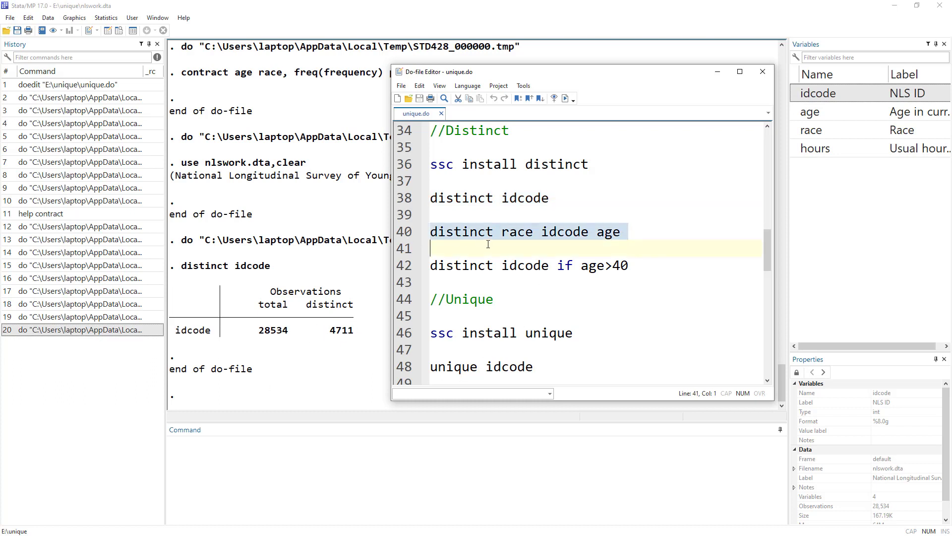
click(566, 98)
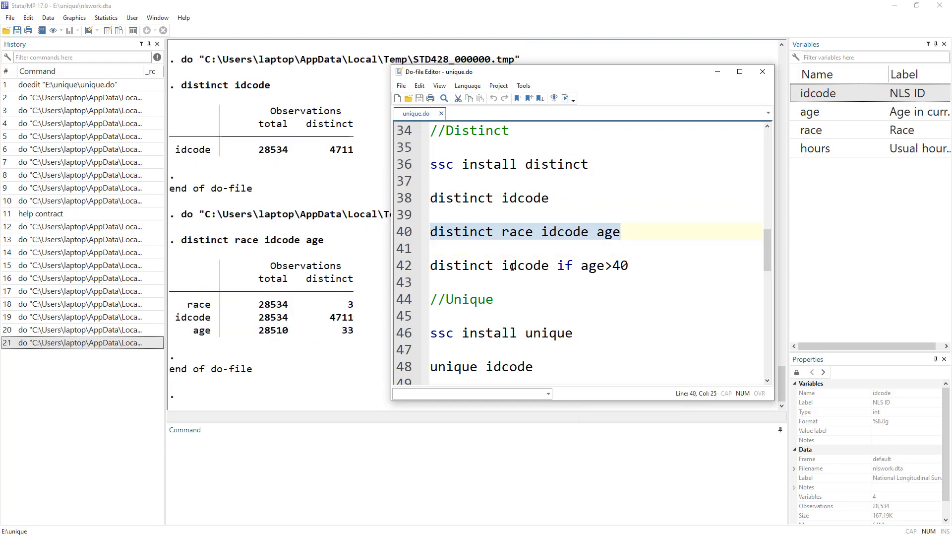
scroll(512, 268, up, 5)
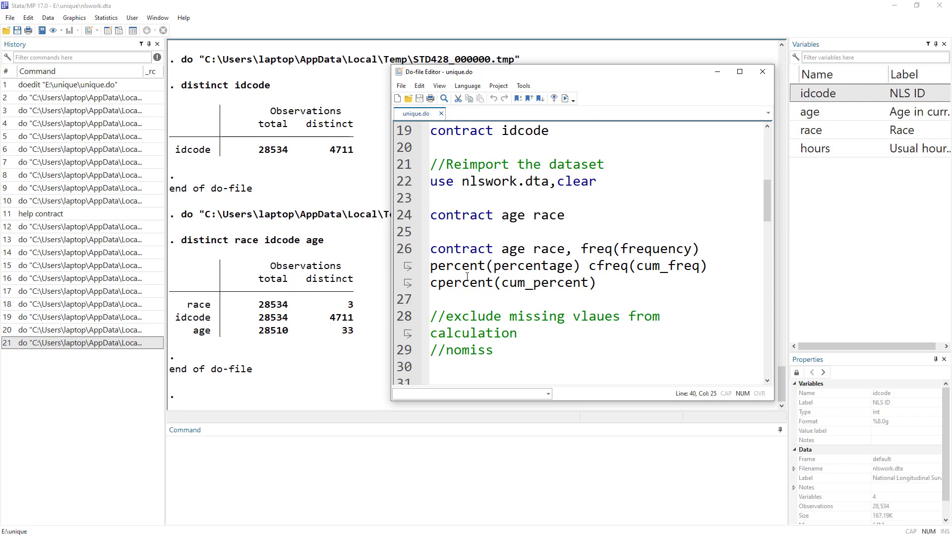
scroll(467, 276, up, 3)
scroll(461, 301, down, 8)
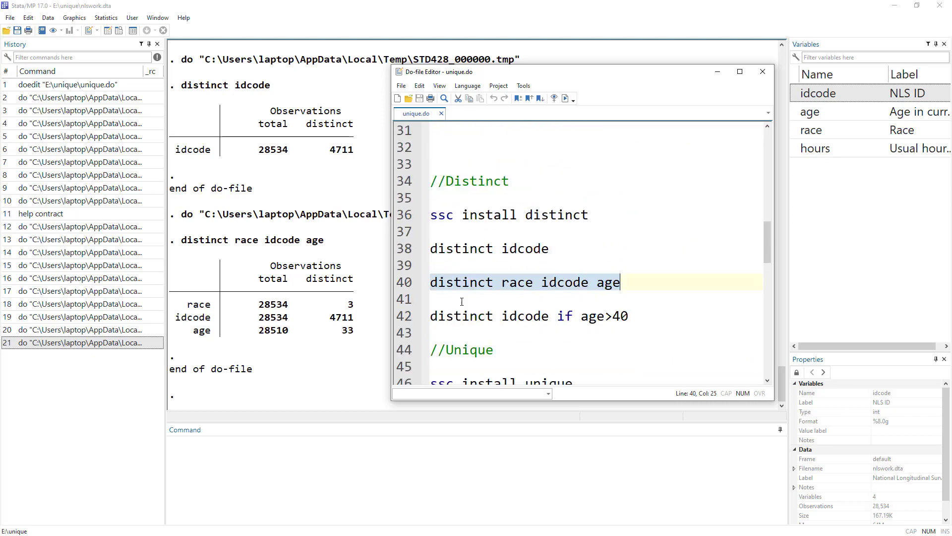
scroll(461, 301, down, 1)
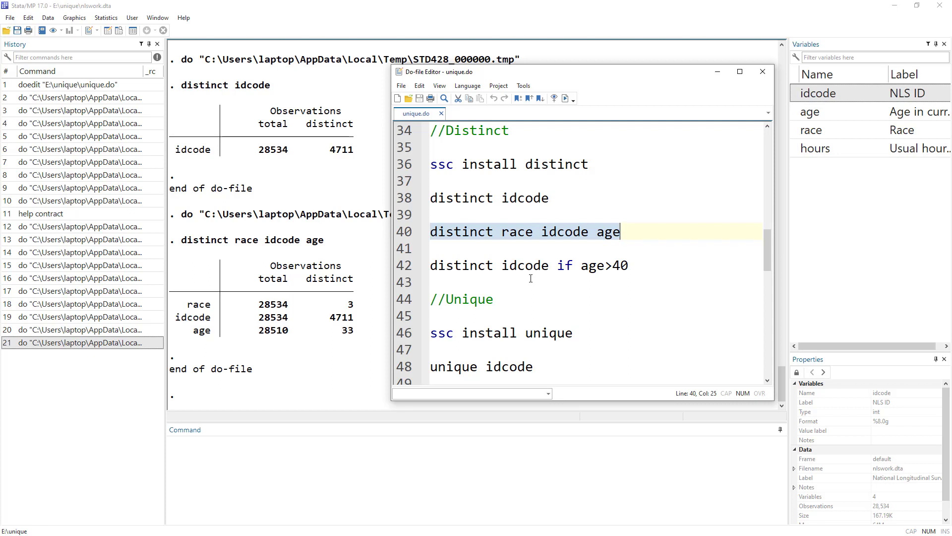
Step: Run the "distinct idcode if age>40" line to count distinct idcode values only for ages above 40
double_click(569, 269)
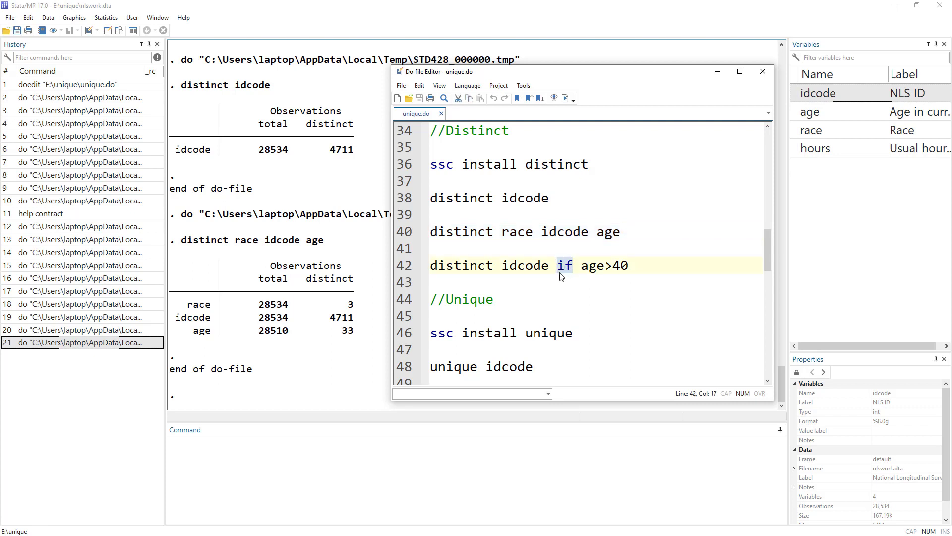
scroll(492, 261, up, 1)
key(Left)
key(Left)
key(Left)
key(Left)
key(Left)
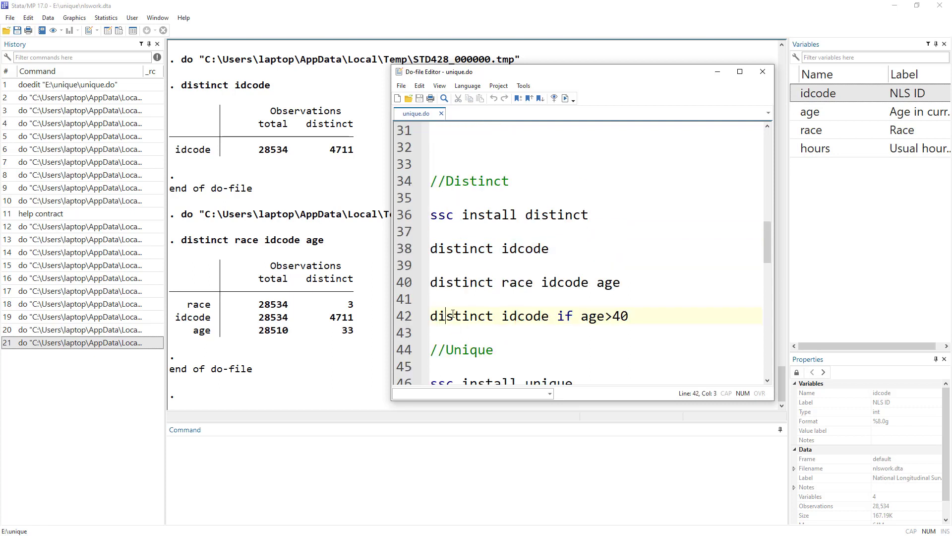
key(Home)
key(shift+Down)
click(565, 98)
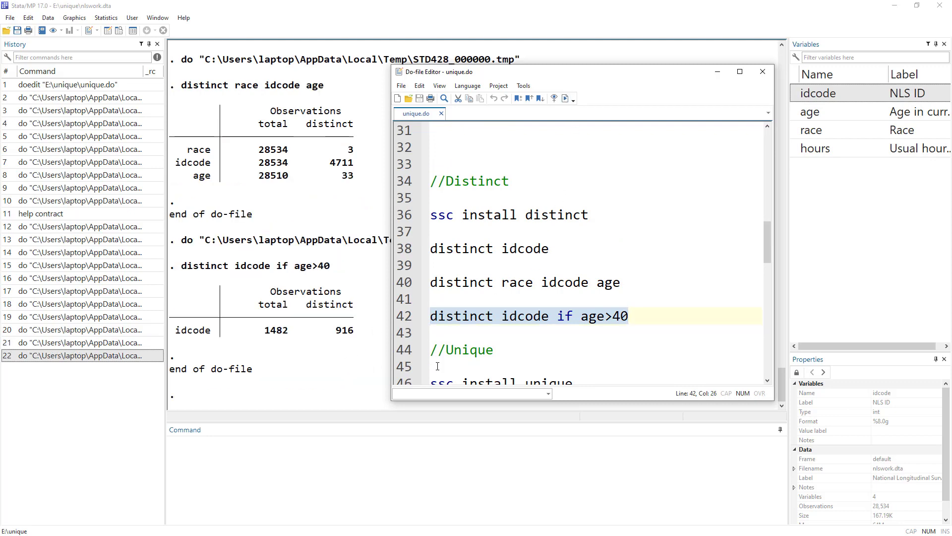
Step: Run the "unique idcode" line from the do-file's Unique section and move the Do-file Editor aside to uncover the results
scroll(489, 276, down, 3)
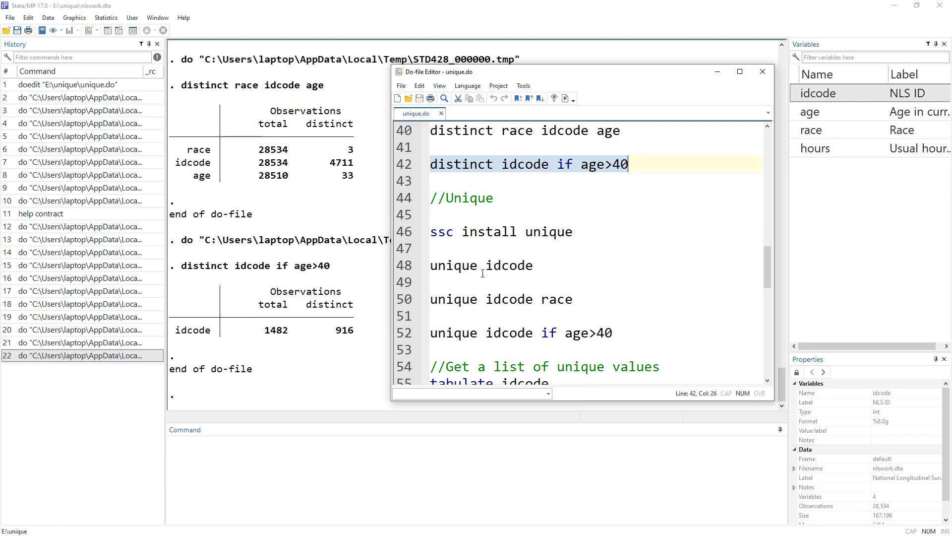
double_click(469, 198)
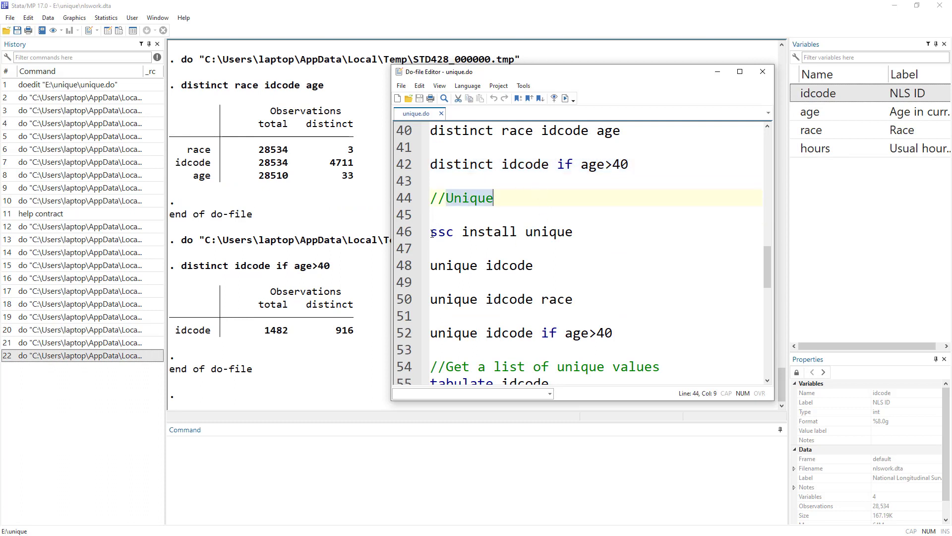
drag(432, 234, 577, 233)
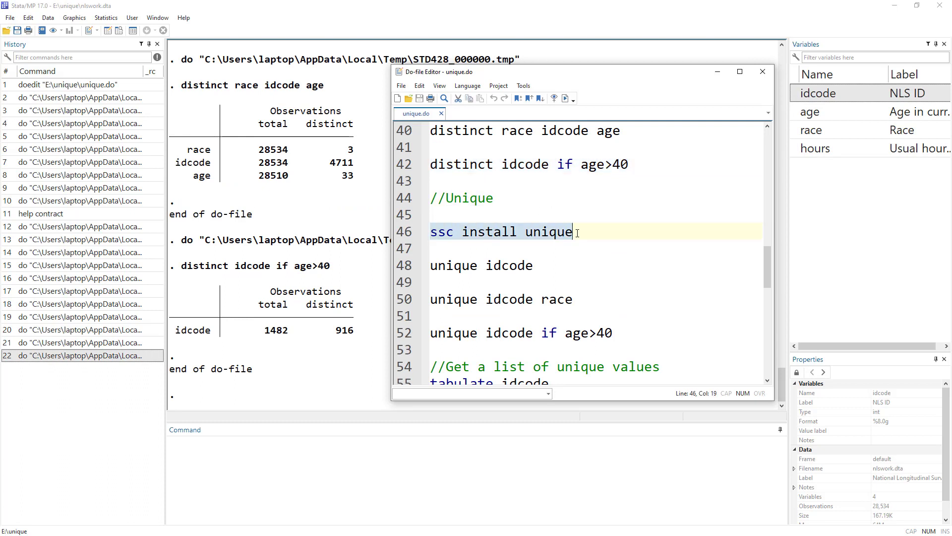
click(402, 267)
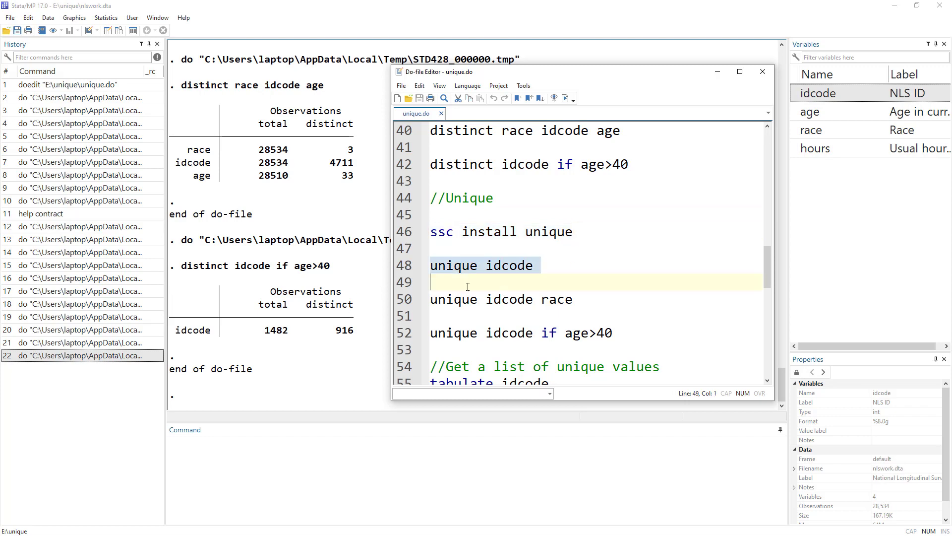
click(569, 96)
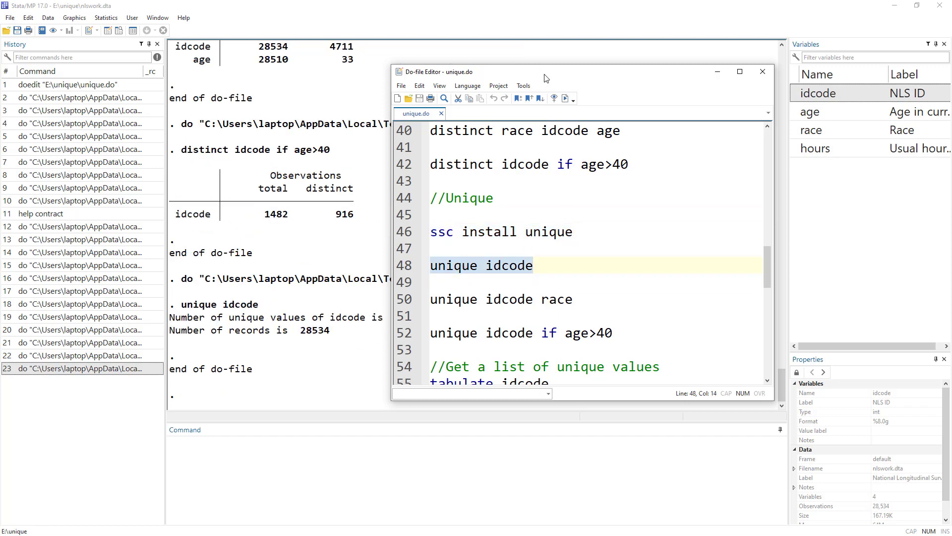
drag(545, 78, 640, 74)
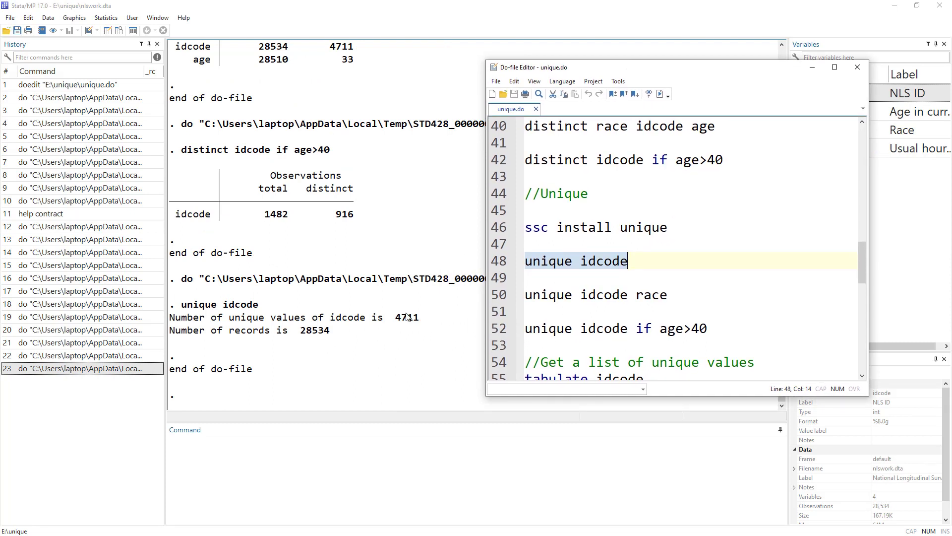
Step: Run the "unique idcode race" line and the "unique idcode if age>40" line from the do-file
scroll(592, 296, down, 1)
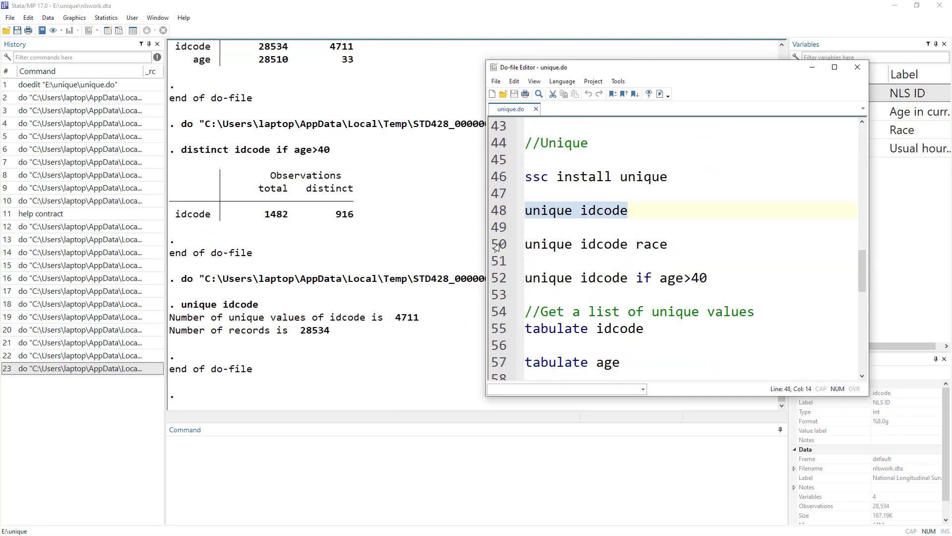
drag(496, 244, 668, 244)
click(660, 94)
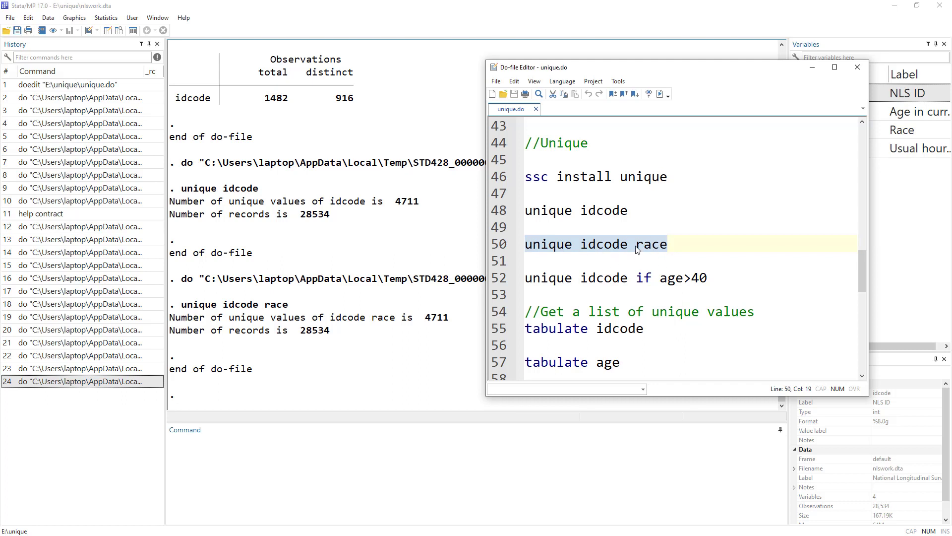
click(620, 217)
click(606, 243)
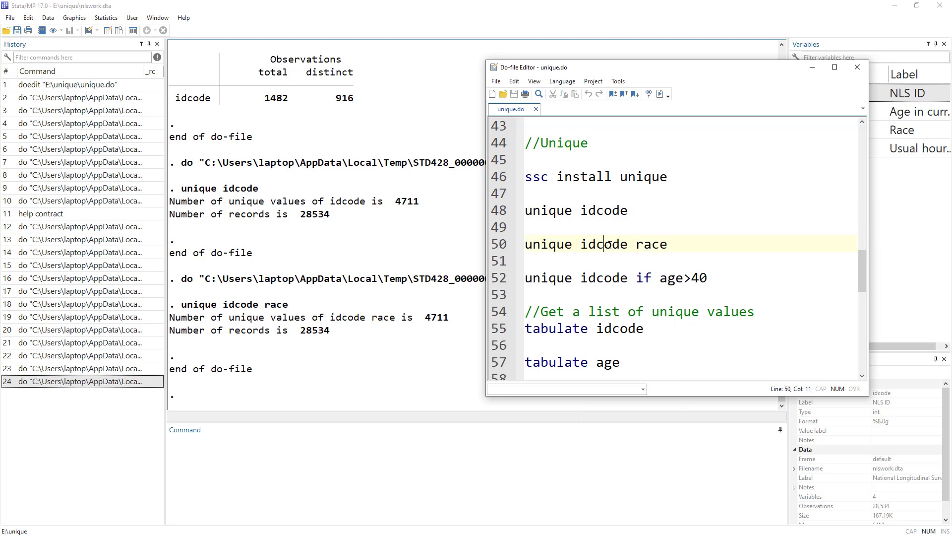
click(496, 280)
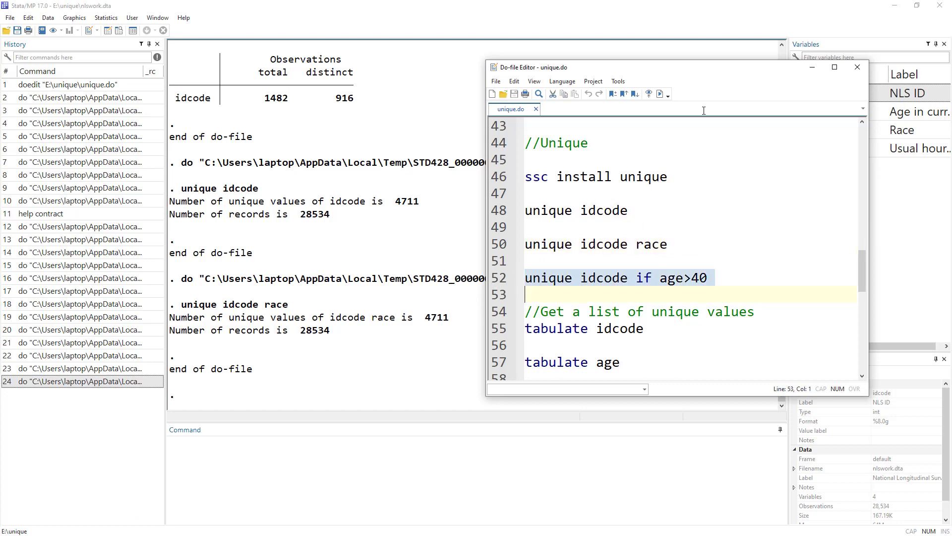
click(661, 94)
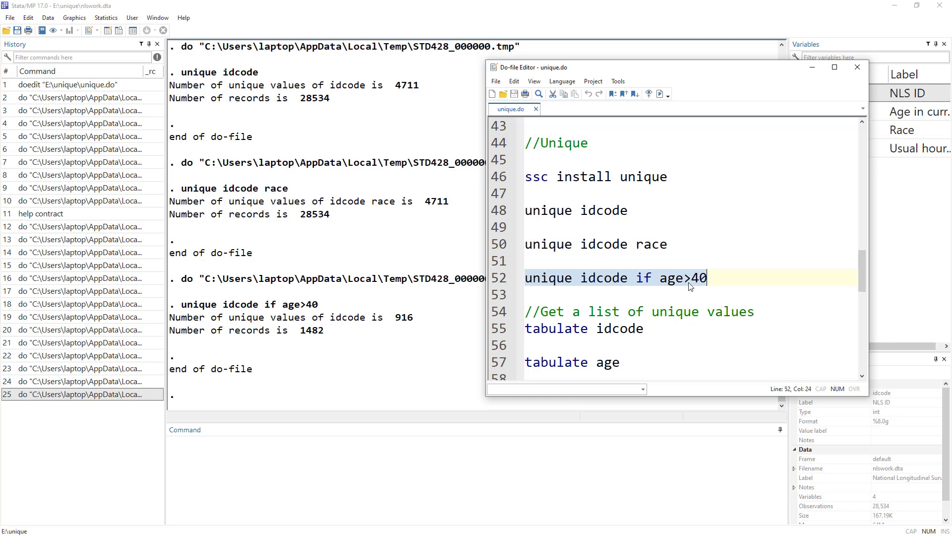
Step: Run the "tabulate idcode" line under the "Get a list of unique values" comment and skim the resulting table
drag(722, 279, 770, 142)
click(557, 144)
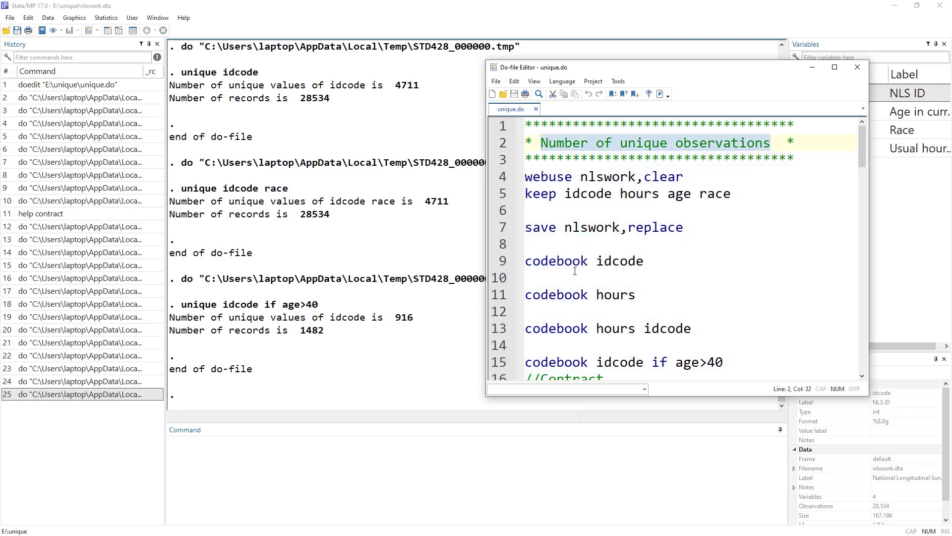
scroll(575, 271, down, 14)
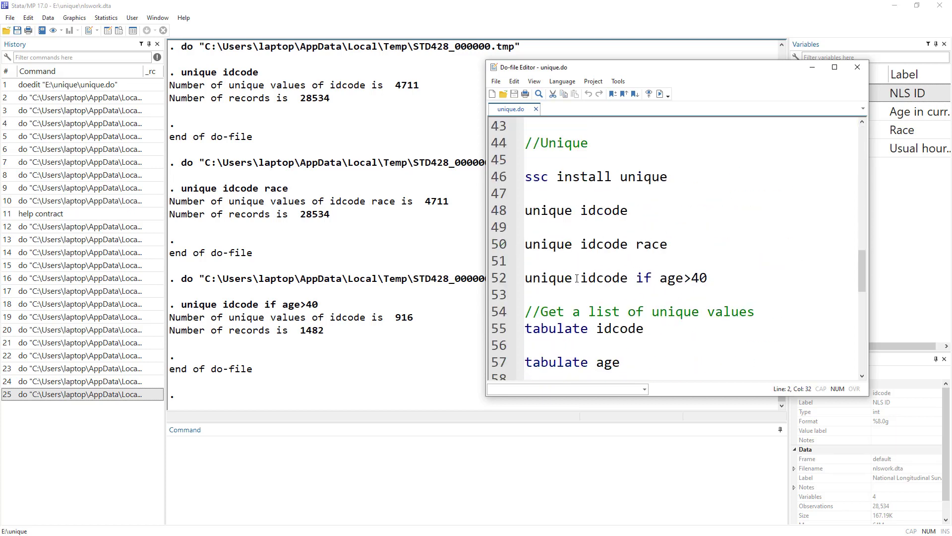
scroll(577, 278, down, 2)
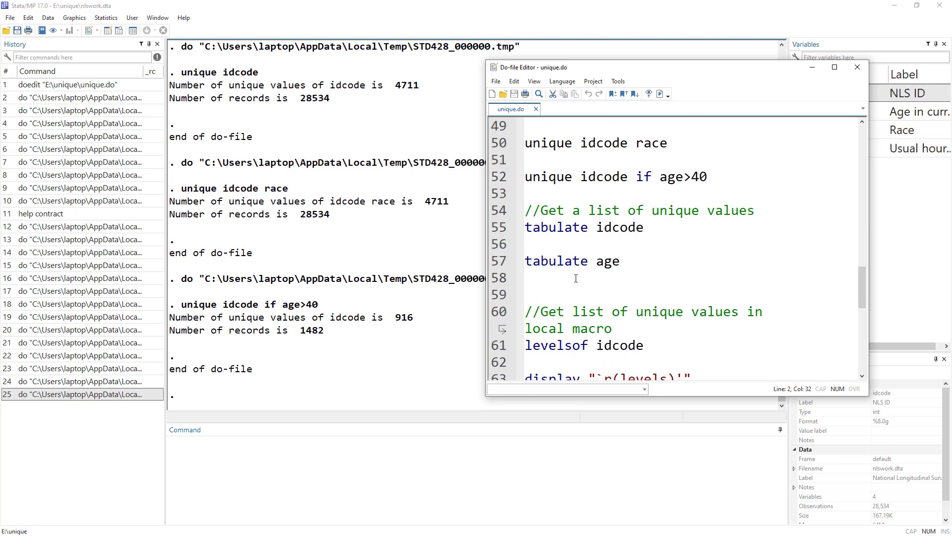
double_click(544, 232)
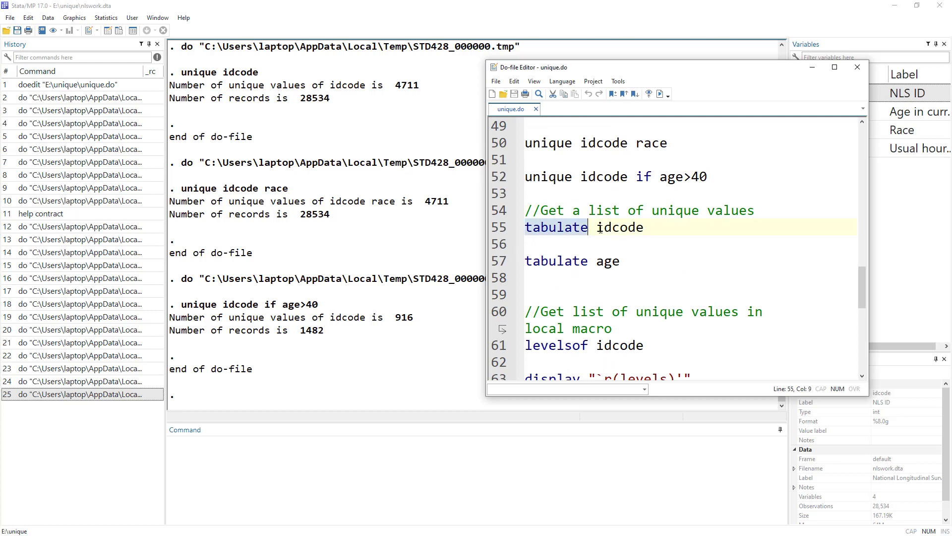
click(495, 231)
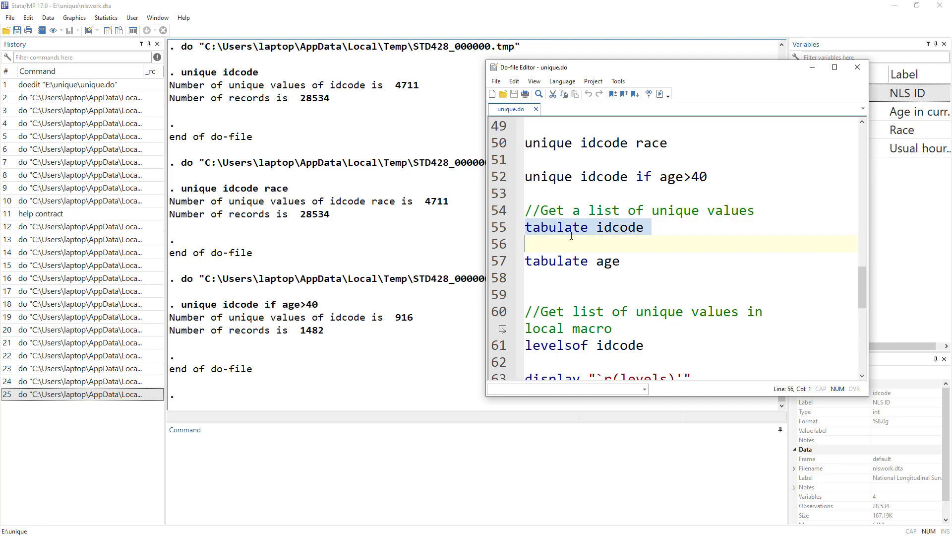
click(660, 93)
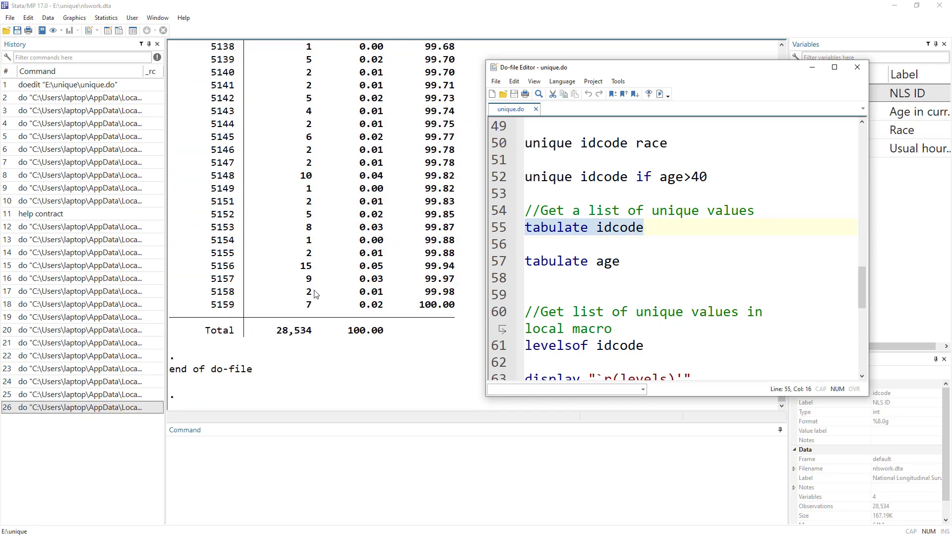
scroll(296, 282, up, 15)
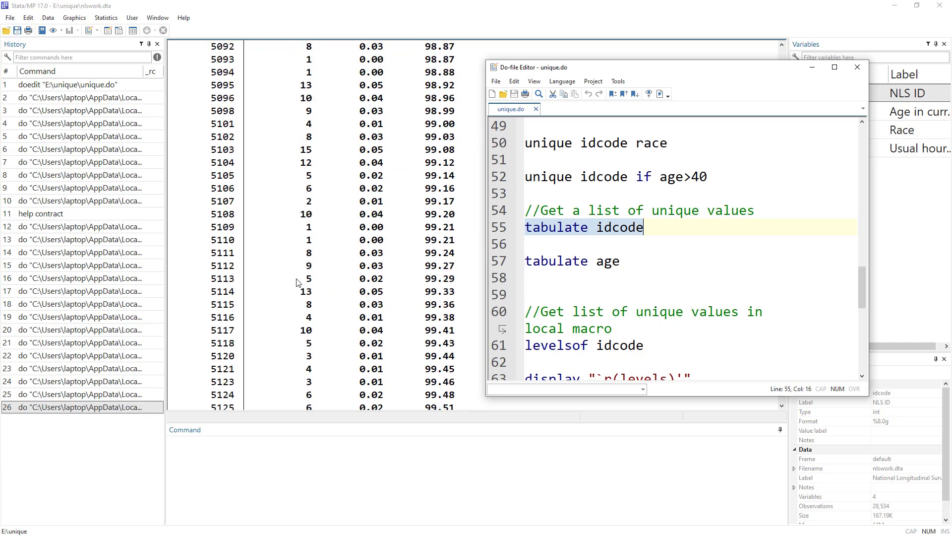
scroll(299, 293, down, 13)
scroll(298, 305, down, 3)
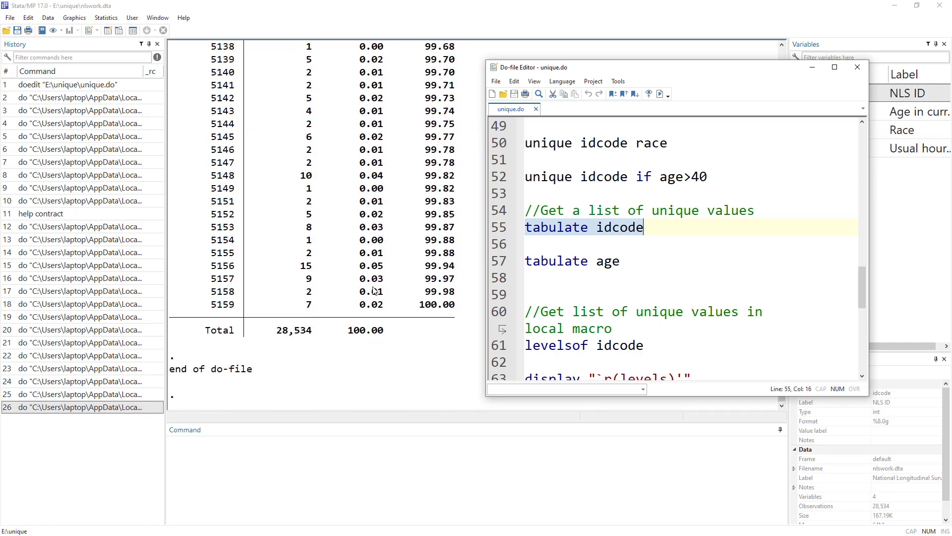
Step: Run the "tabulate age" line and bring the results window forward at the start of the age table
click(500, 259)
click(660, 94)
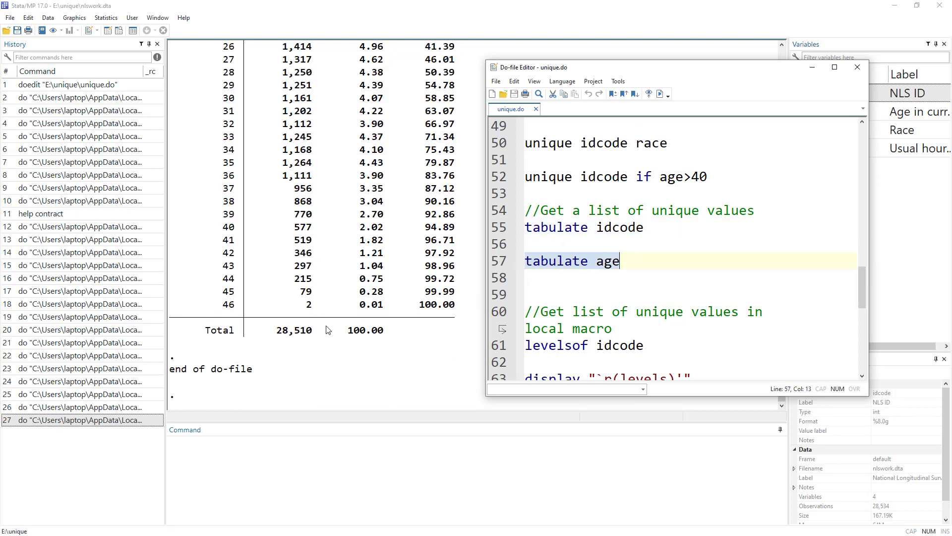
click(308, 318)
scroll(308, 322, up, 7)
scroll(309, 323, up, 3)
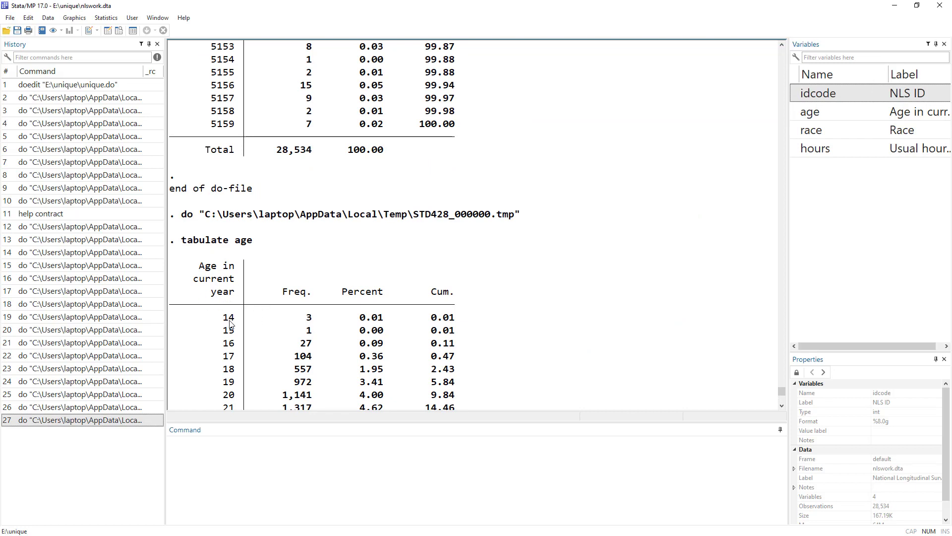
Step: Examine the distinct ages and their frequencies in the age table, returning to the Do-file Editor with the table still in view
scroll(223, 277, down, 2)
double_click(229, 241)
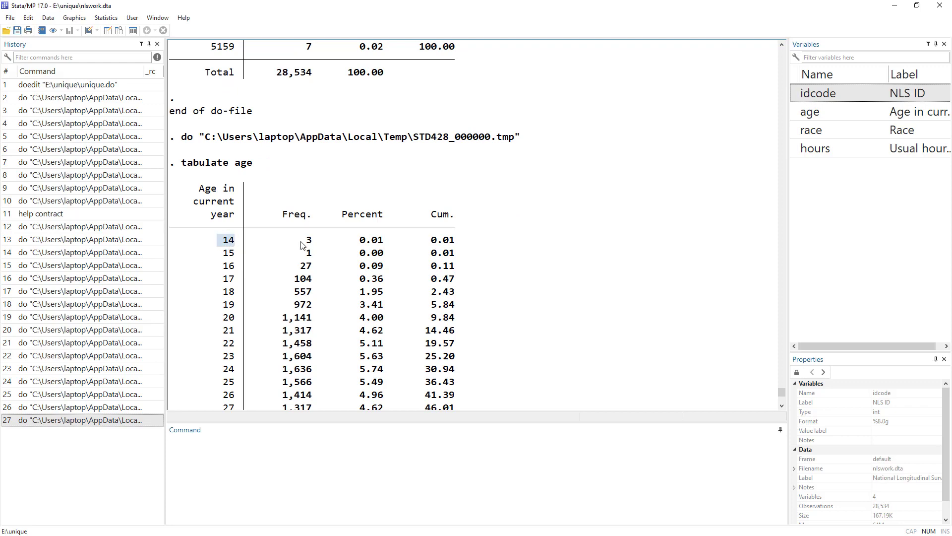
double_click(309, 241)
scroll(276, 312, down, 9)
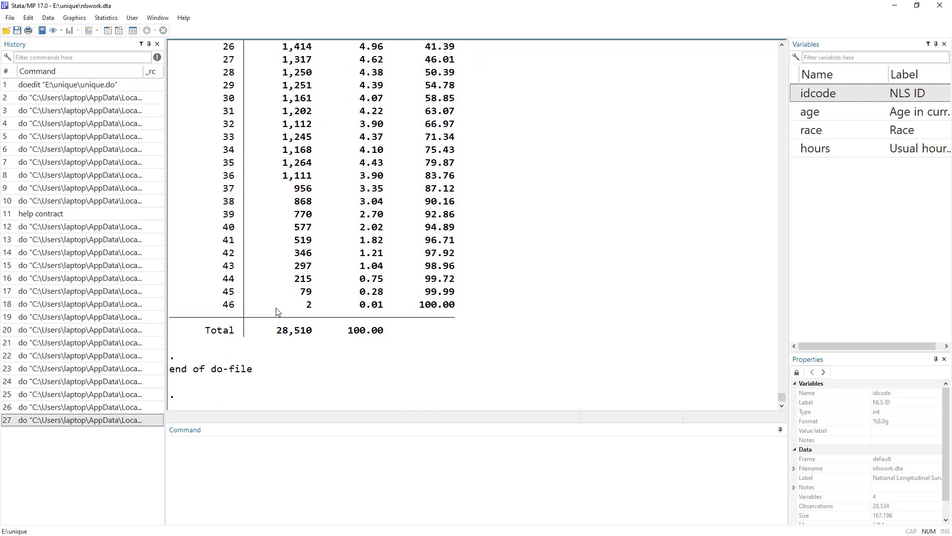
scroll(213, 282, up, 6)
scroll(212, 281, up, 3)
scroll(226, 302, down, 10)
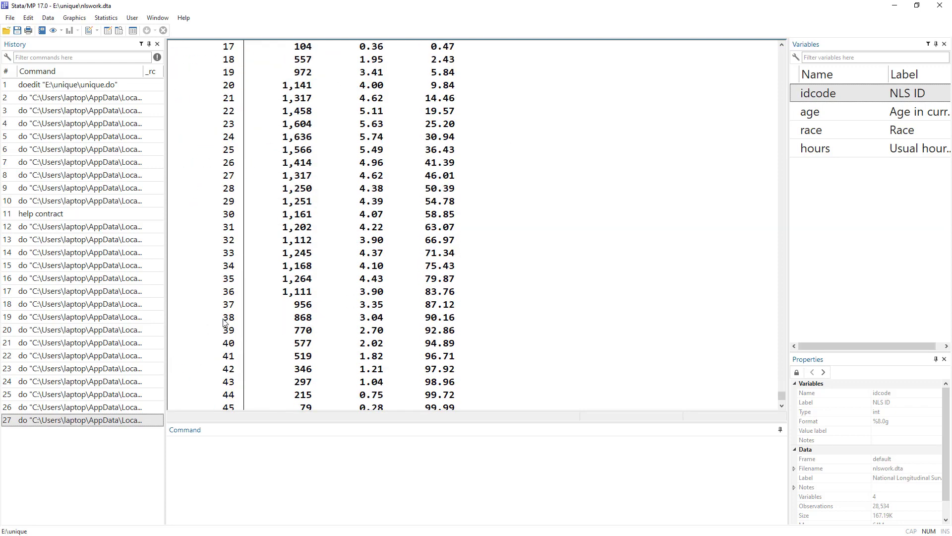
scroll(230, 314, up, 12)
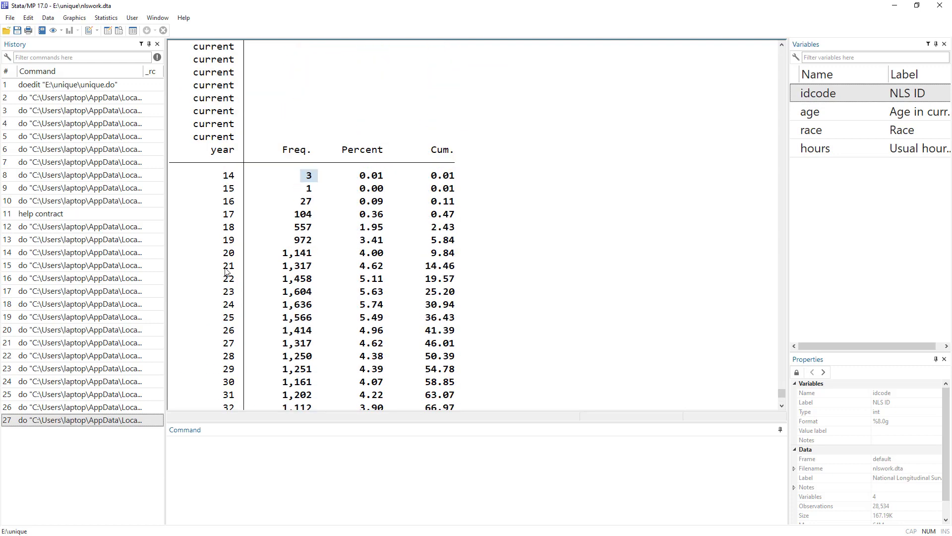
scroll(224, 340, down, 7)
scroll(224, 341, down, 6)
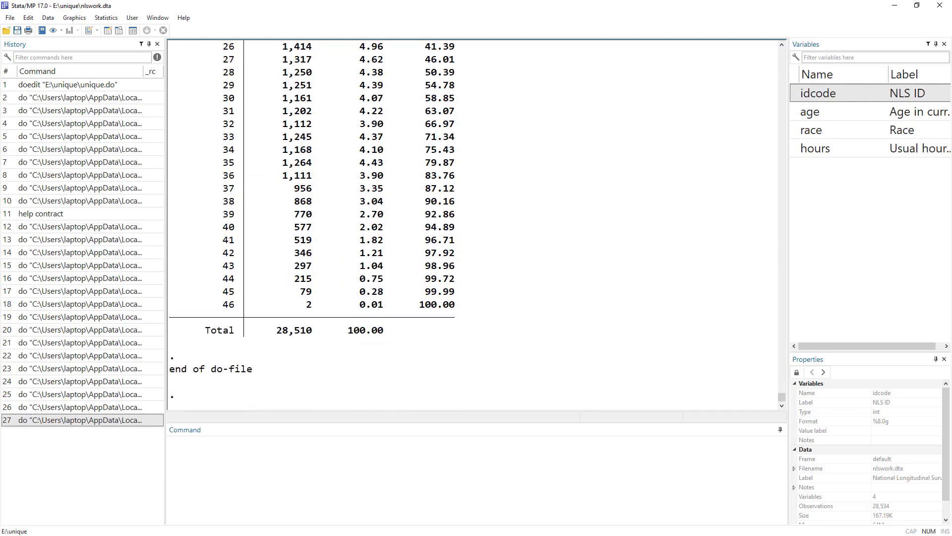
key(alt+Tab)
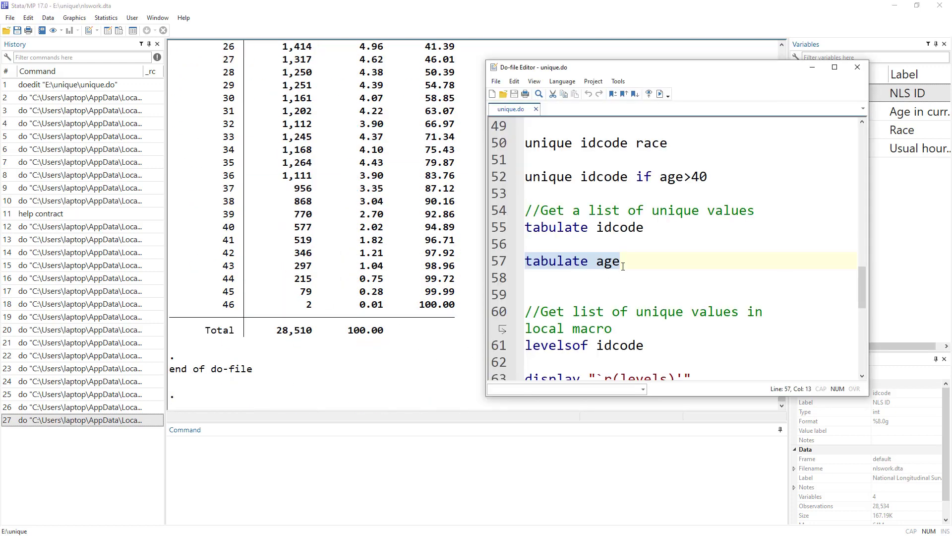
click(627, 261)
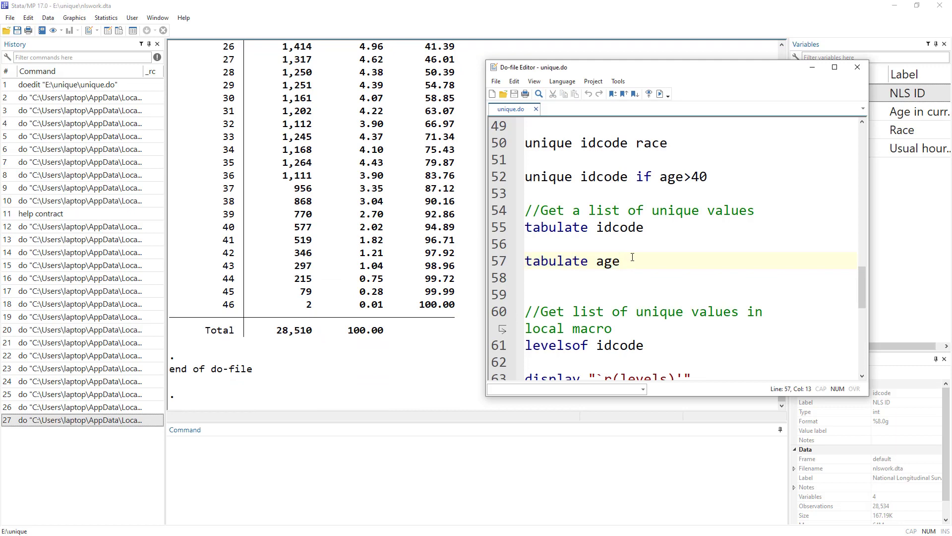
scroll(585, 284, down, 2)
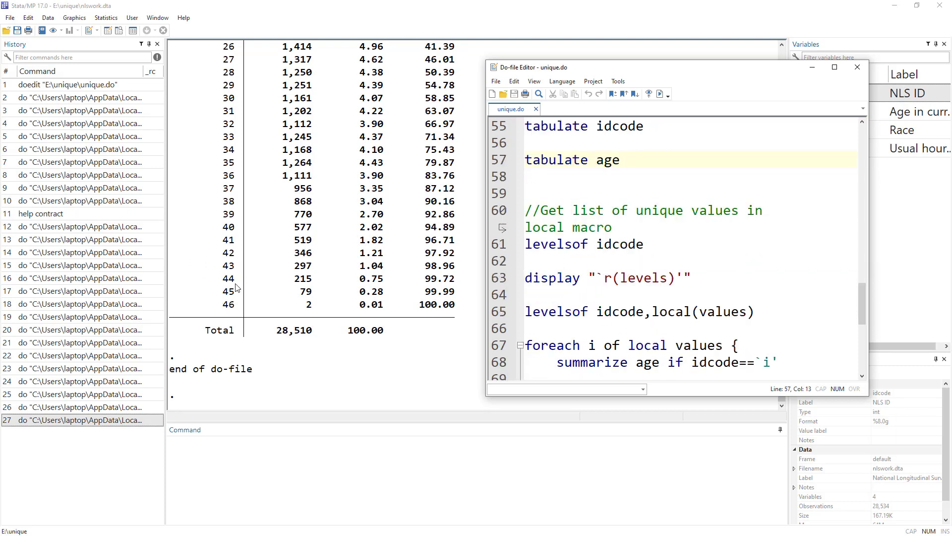
scroll(245, 271, up, 3)
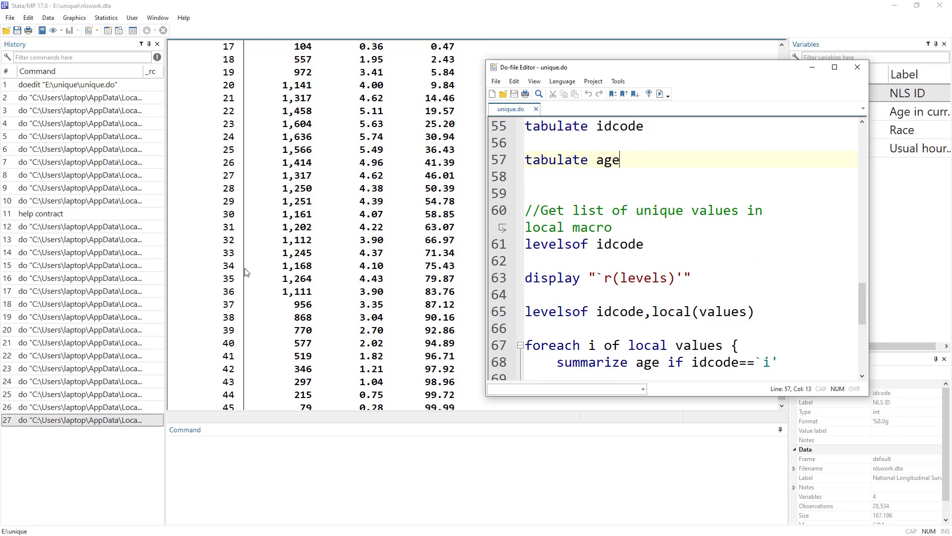
scroll(246, 271, up, 3)
scroll(246, 271, down, 4)
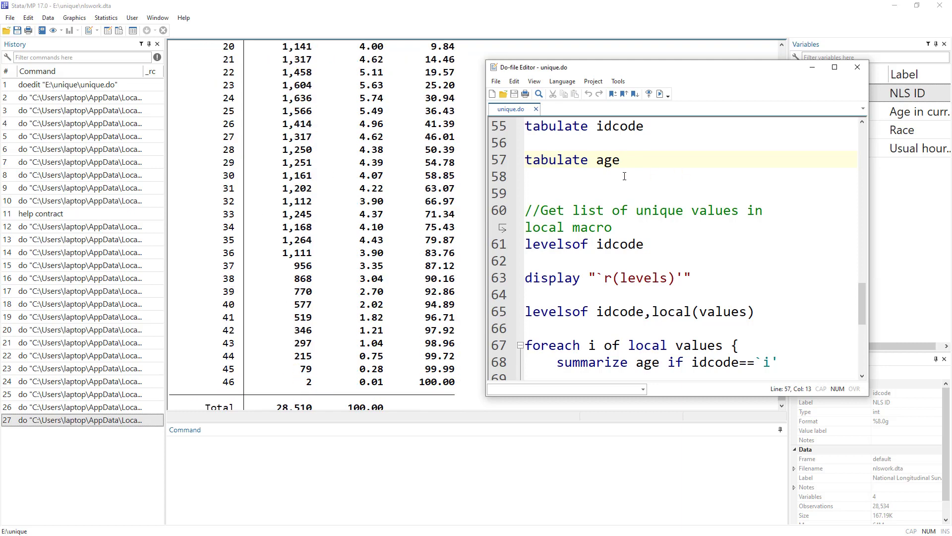
scroll(246, 313, down, 2)
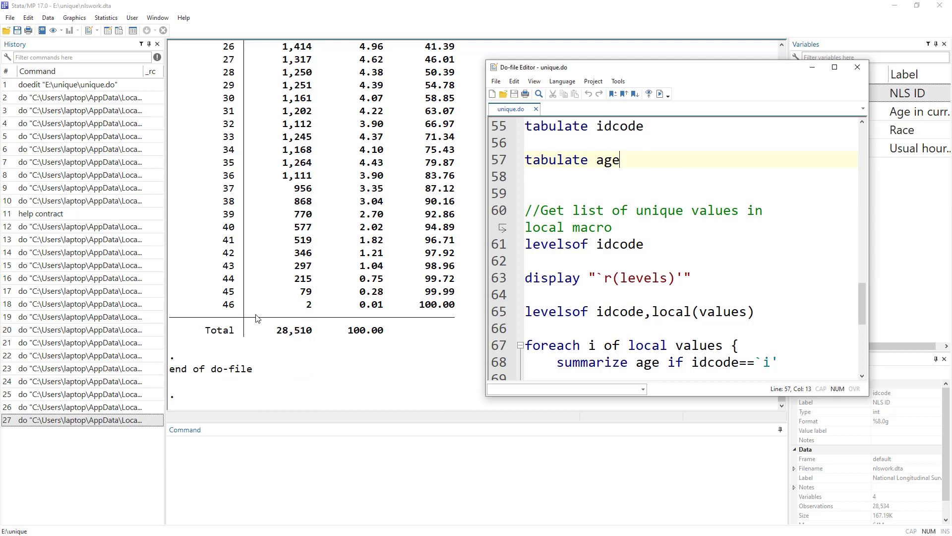
Step: Run the "levelsof idcode" line under the comment about getting unique values in a local macro
double_click(541, 248)
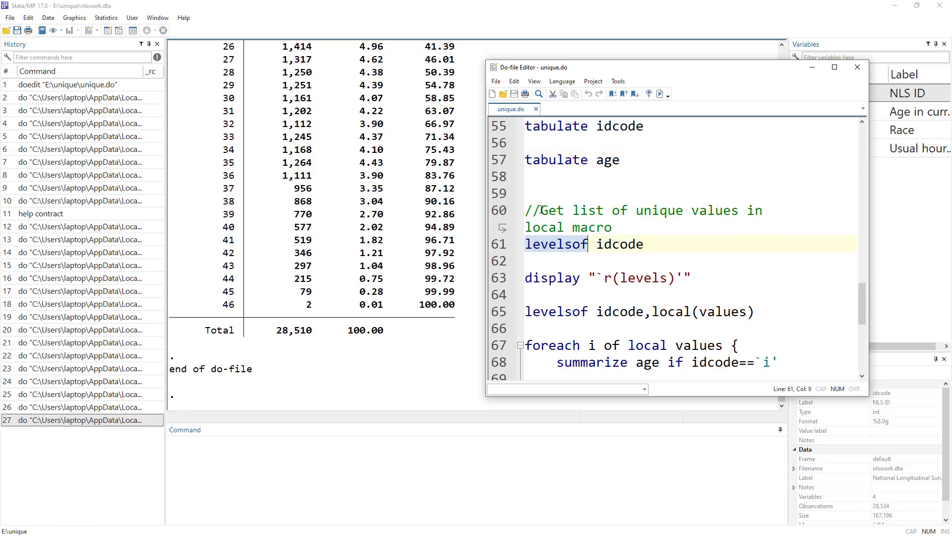
drag(541, 210, 762, 210)
drag(614, 228, 526, 228)
scroll(544, 260, down, 1)
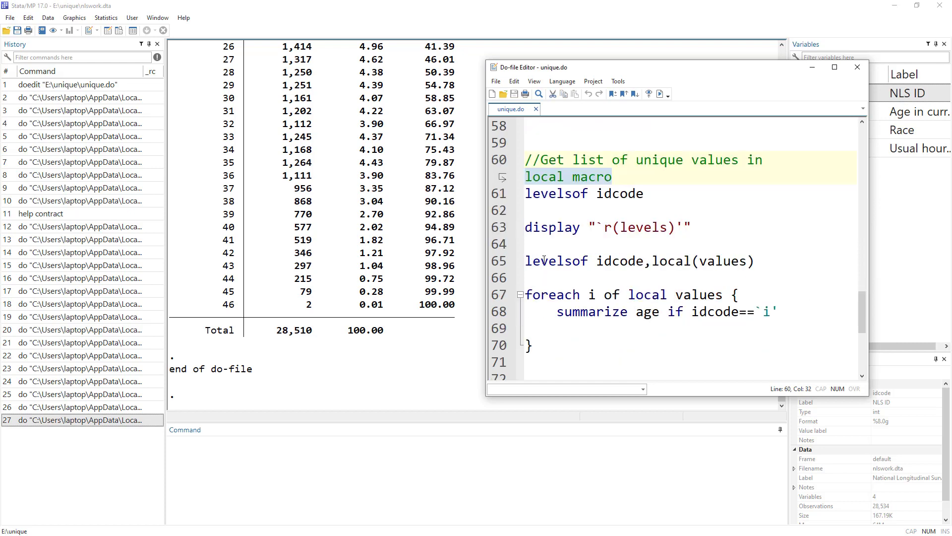
click(497, 194)
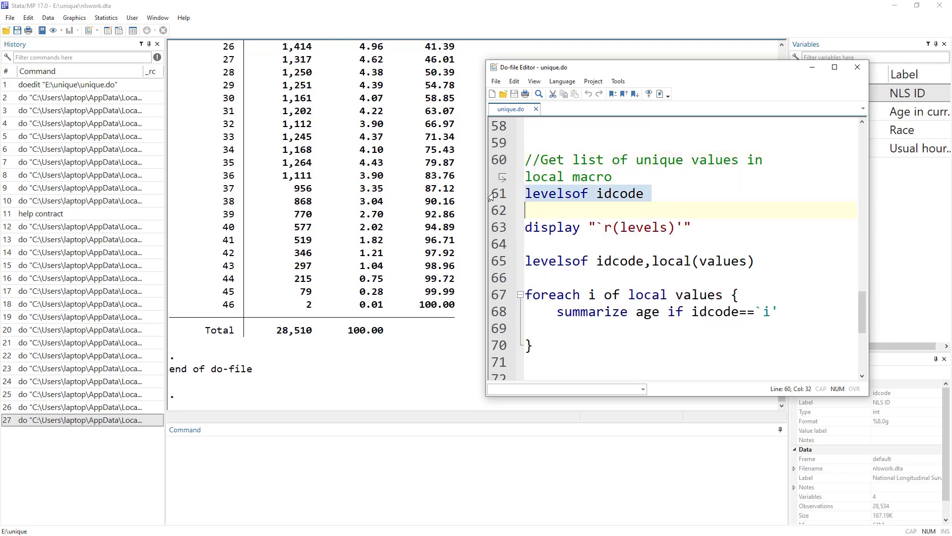
click(660, 93)
Step: Review the list of distinct idcode values produced by levelsof through to its end
scroll(301, 300, up, 14)
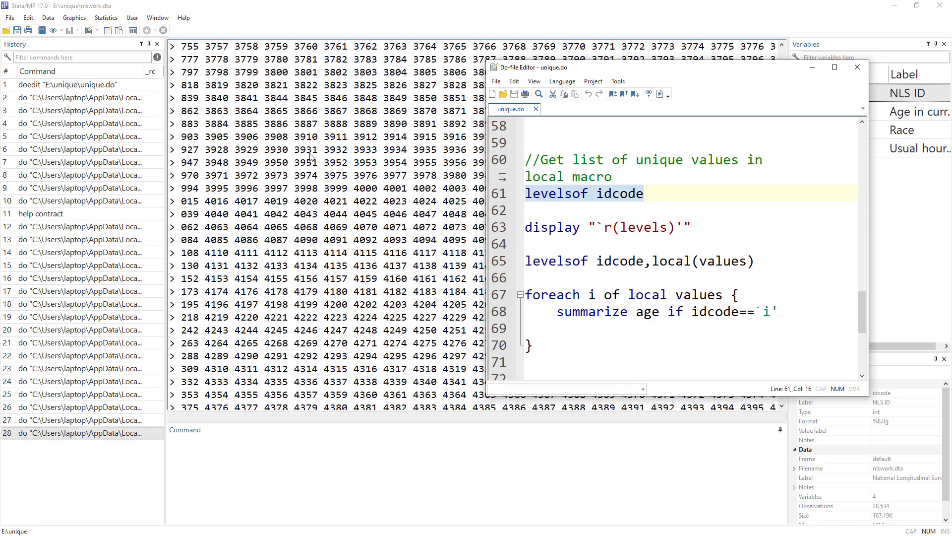
scroll(309, 158, up, 15)
scroll(310, 157, up, 7)
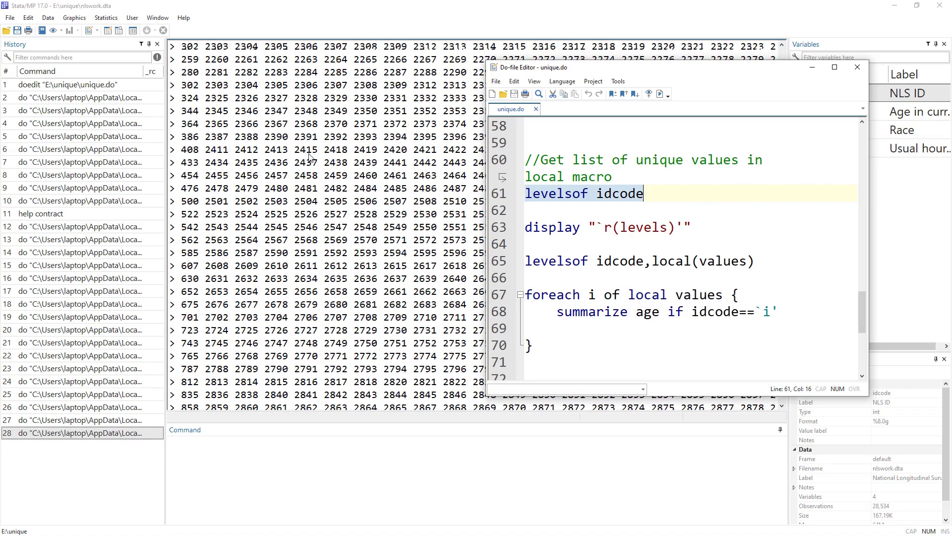
scroll(309, 157, up, 1)
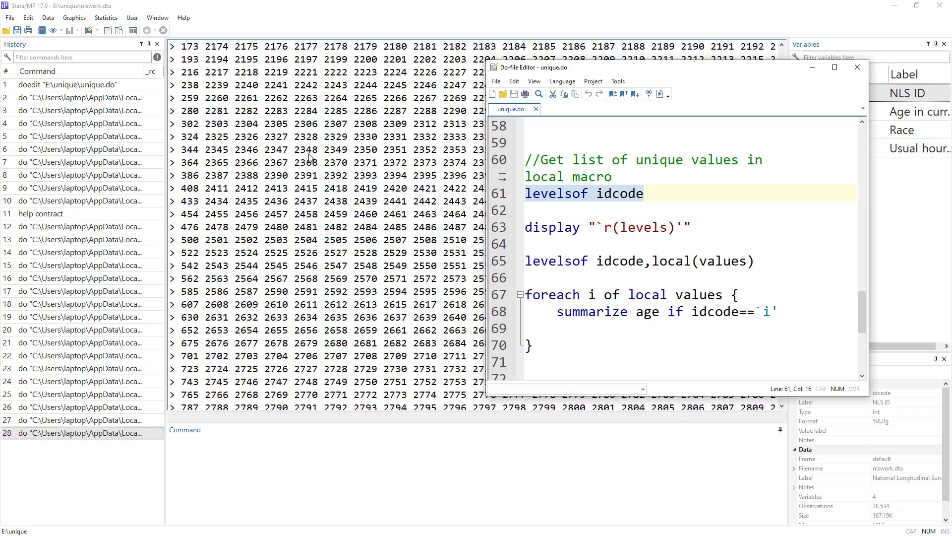
scroll(313, 162, down, 17)
scroll(317, 166, down, 19)
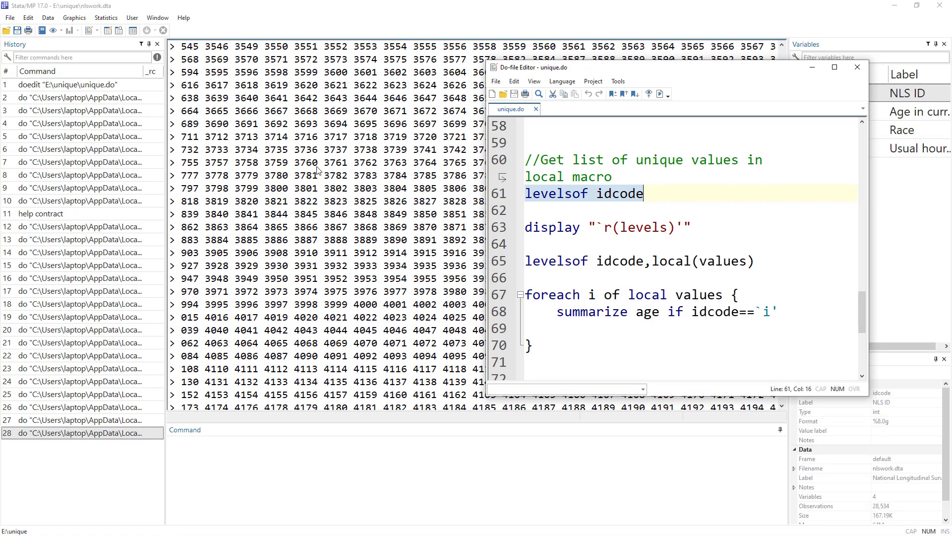
scroll(408, 217, down, 4)
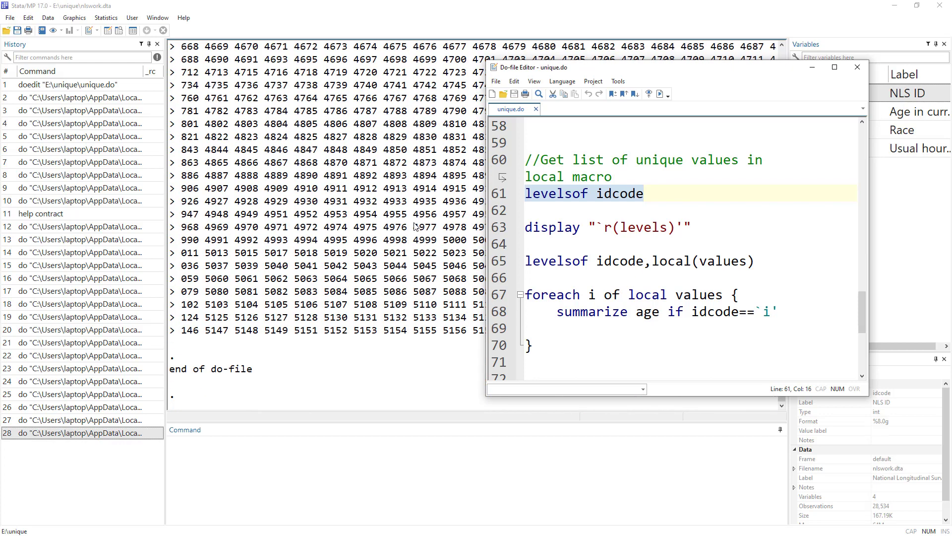
Step: Run the "display "`r(levels)'"" line to display the stored idcode levels
click(500, 228)
click(669, 96)
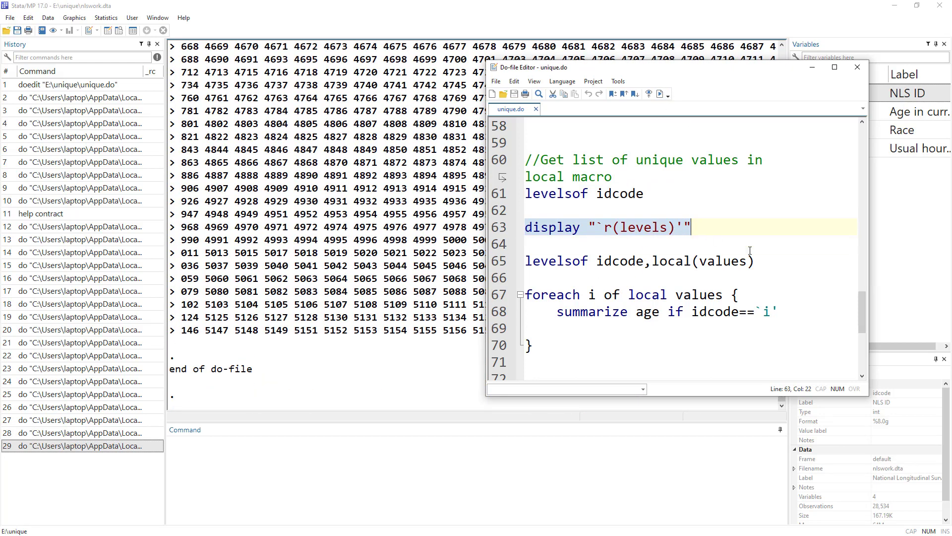
Step: Read the parts of the "levelsof idcode,local(values)" line and bring the foreach loop below it into view
drag(653, 261, 754, 262)
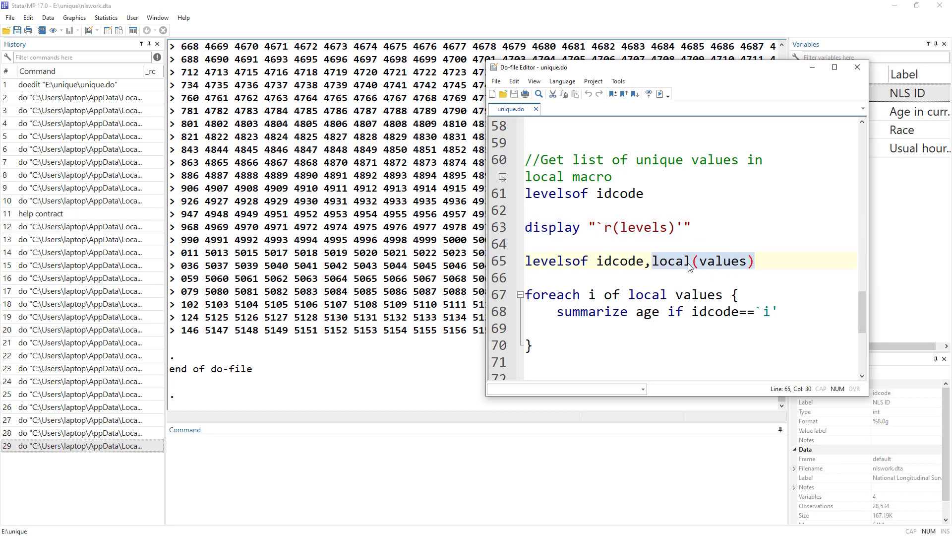
double_click(556, 265)
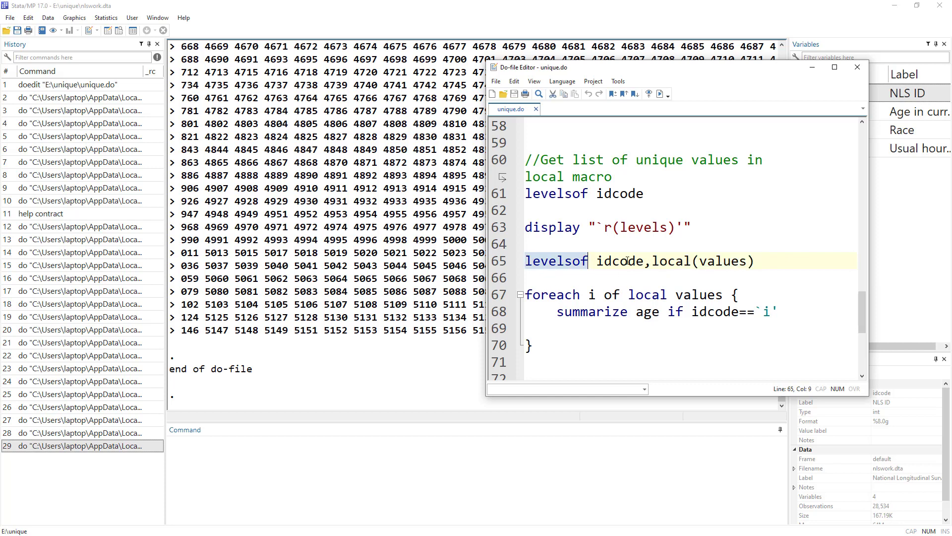
double_click(620, 262)
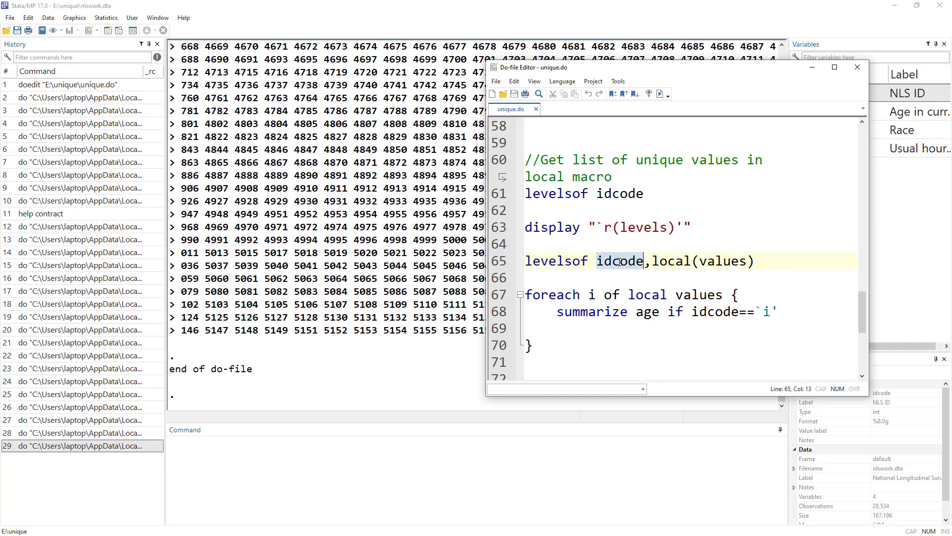
double_click(672, 262)
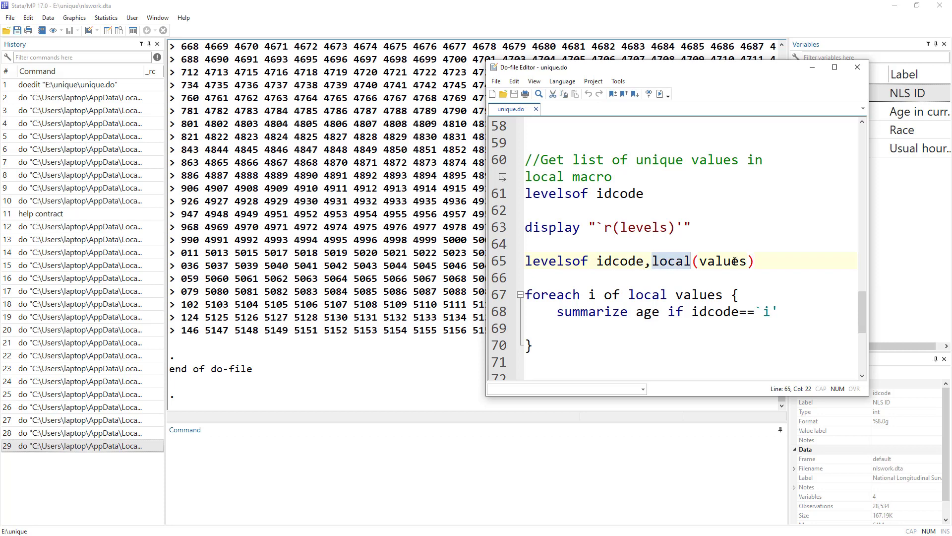
double_click(726, 262)
scroll(567, 210, down, 2)
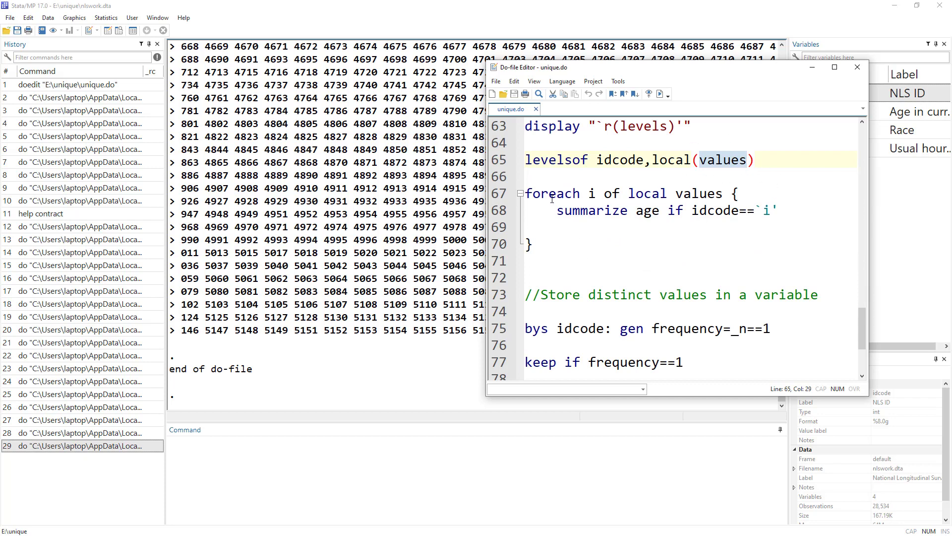
Step: Read the foreach loop over the local values and its summarize line, comparing it with the local(values) option of levelsof
double_click(552, 195)
double_click(593, 193)
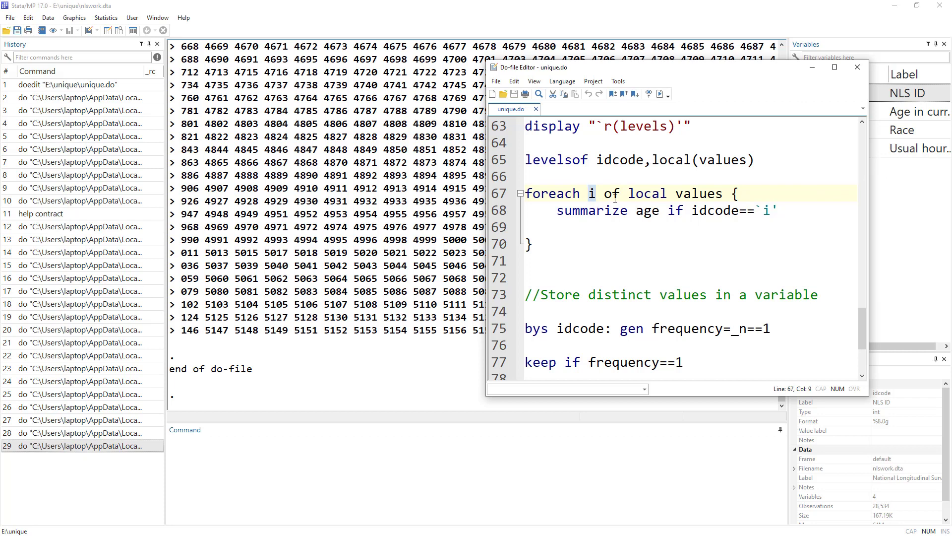
double_click(611, 194)
double_click(645, 195)
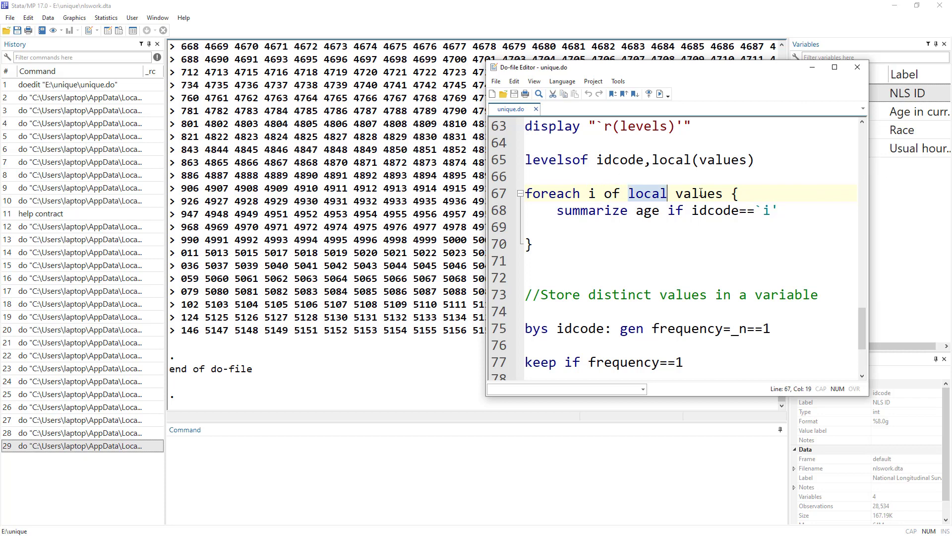
click(700, 195)
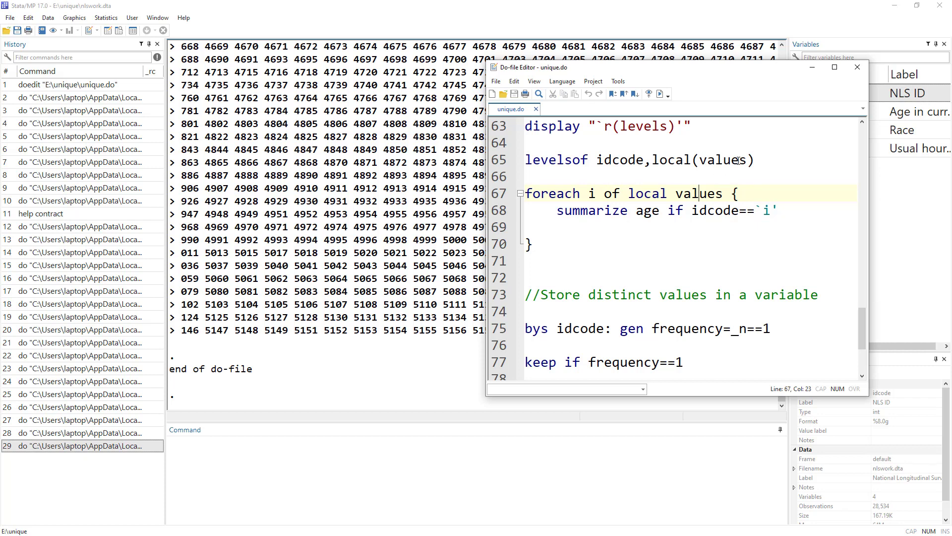
double_click(595, 195)
double_click(718, 160)
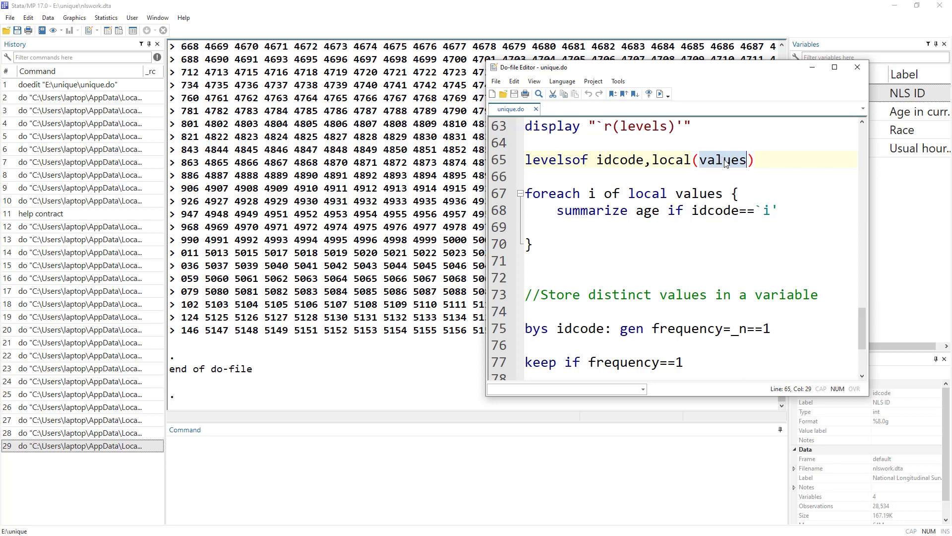
double_click(647, 193)
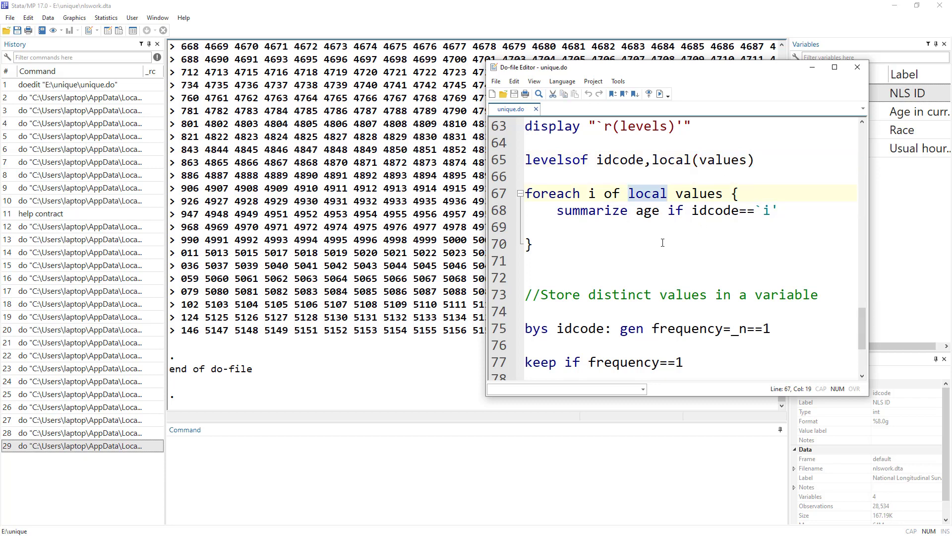
double_click(563, 209)
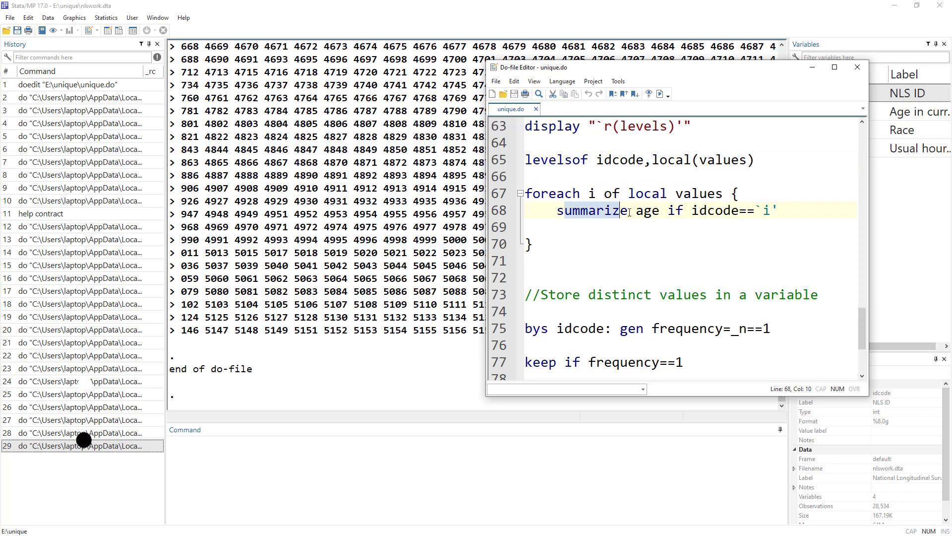
double_click(714, 210)
drag(779, 211, 754, 210)
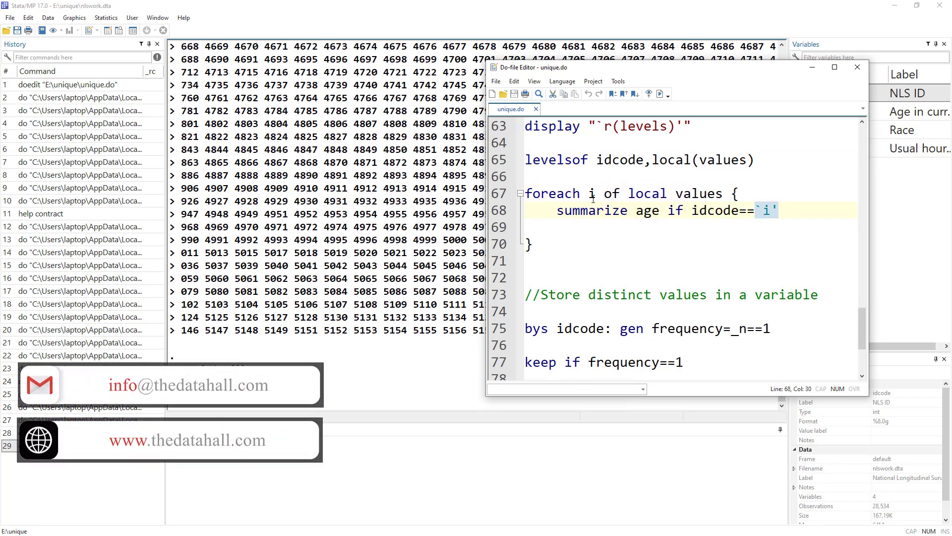
Step: Run the "levelsof idcode,local(values)" line together with the foreach loop, break off the run and return to the do-file
drag(548, 246, 490, 162)
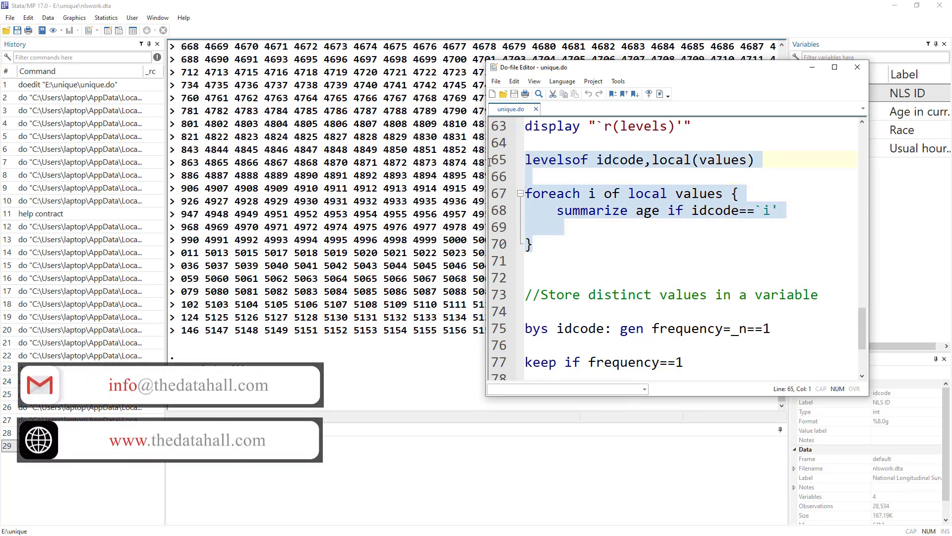
click(661, 94)
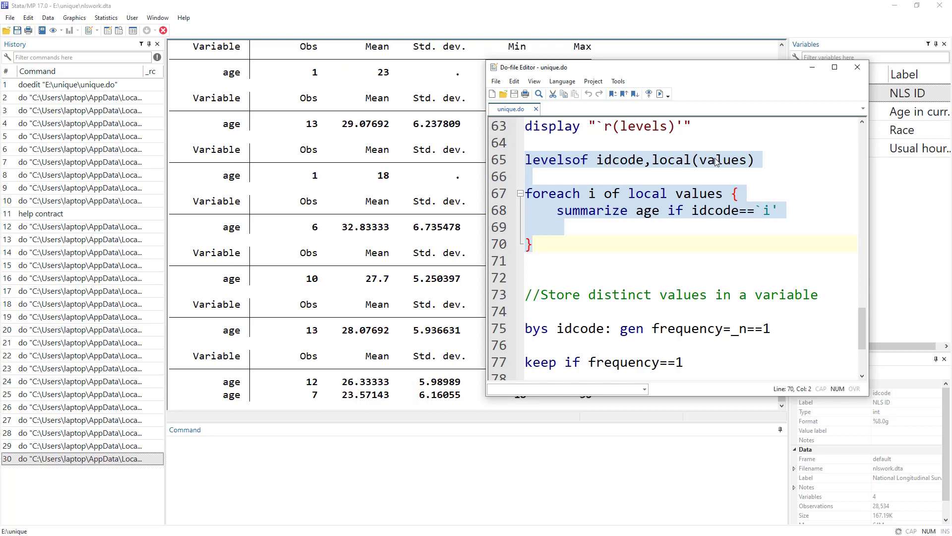
click(163, 31)
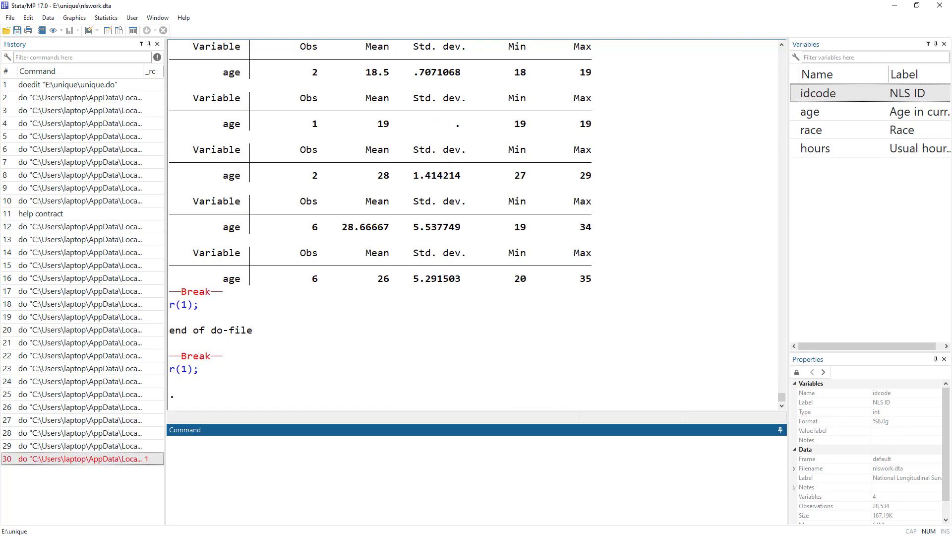
key(alt+Tab)
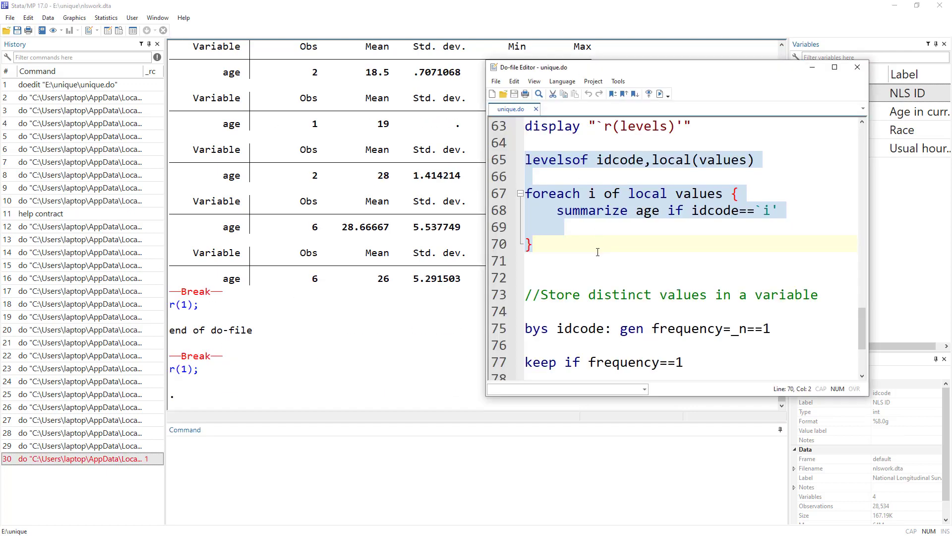
Step: Re-read the local(values) option of levelsof and bring the "Store distinct values in a variable" section into view
scroll(598, 252, down, 2)
scroll(598, 252, up, 3)
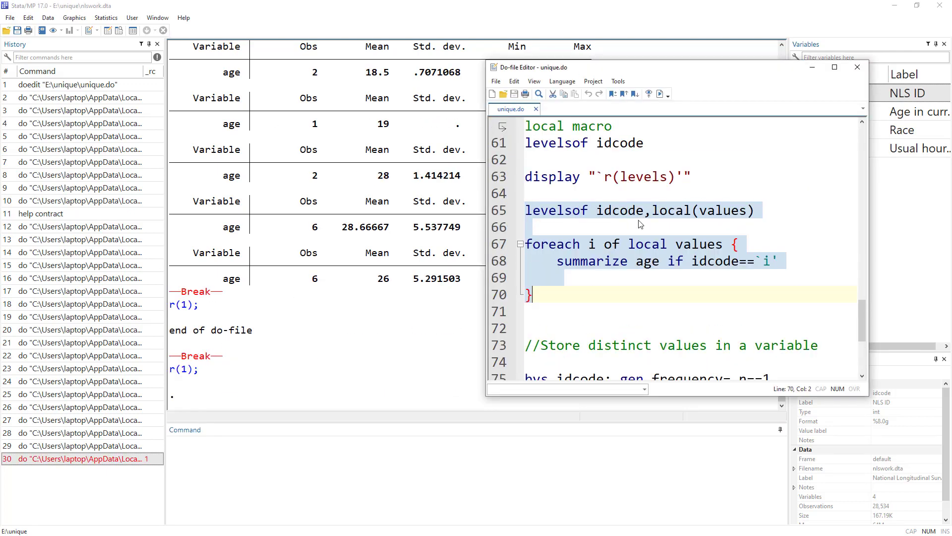
click(653, 211)
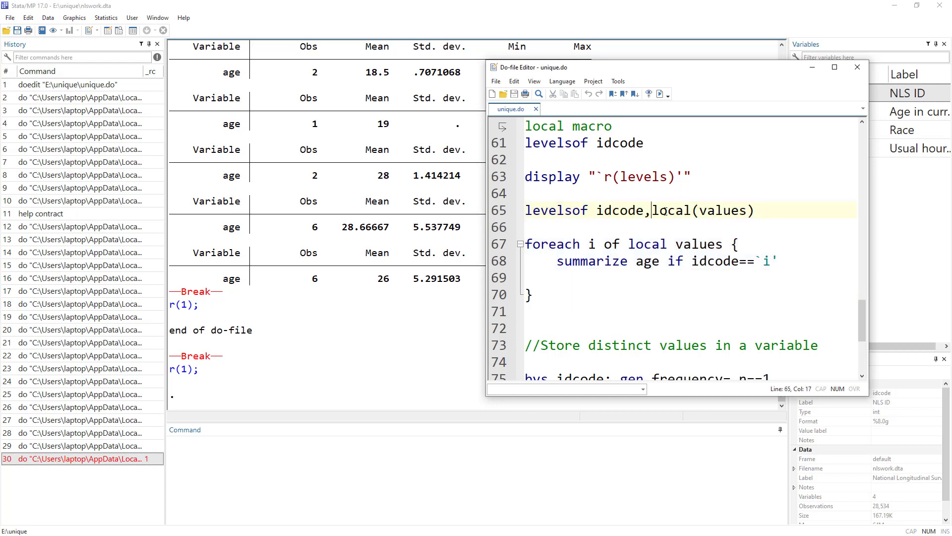
drag(665, 211, 760, 212)
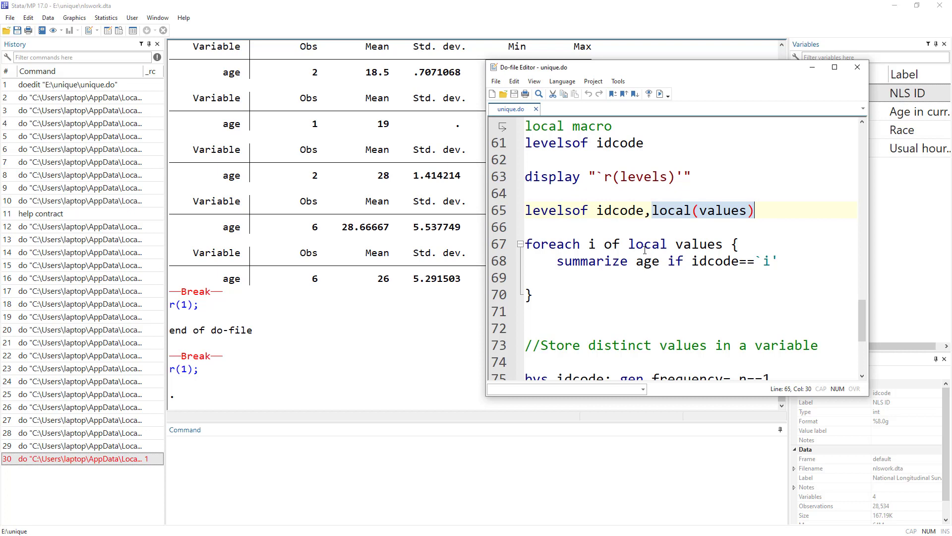
scroll(632, 261, down, 2)
drag(564, 246, 823, 245)
scroll(532, 239, down, 2)
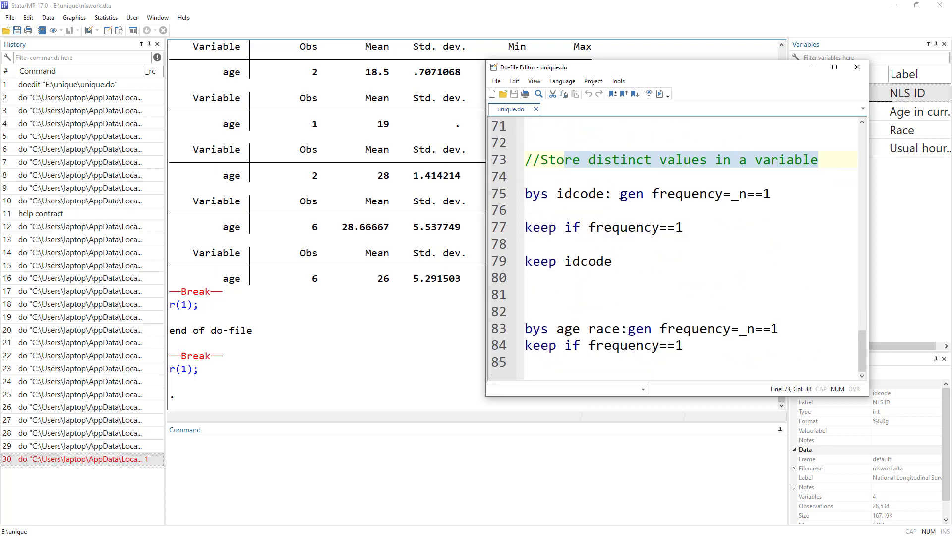
Step: Run the "bys idcode: gen frequency=_n==1" line to flag the first observation of each idcode
drag(526, 193, 611, 195)
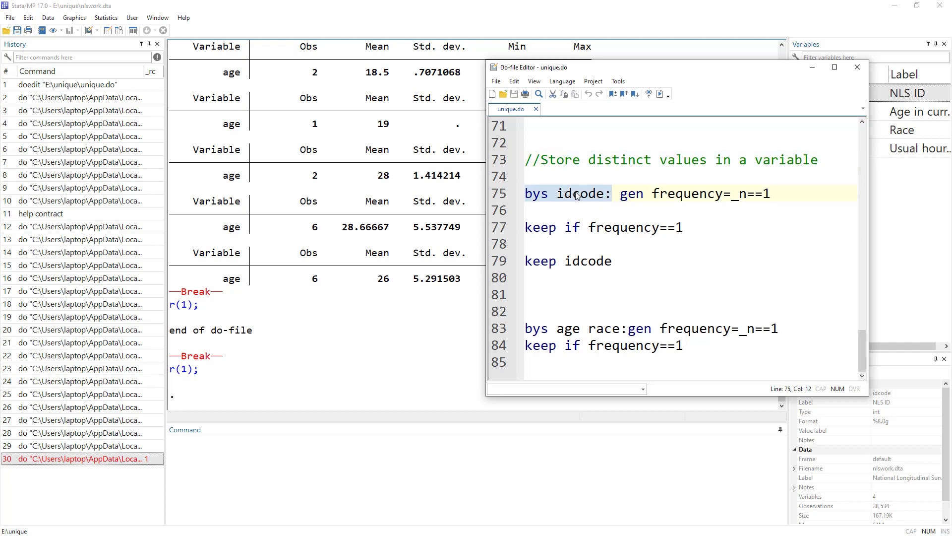
double_click(630, 194)
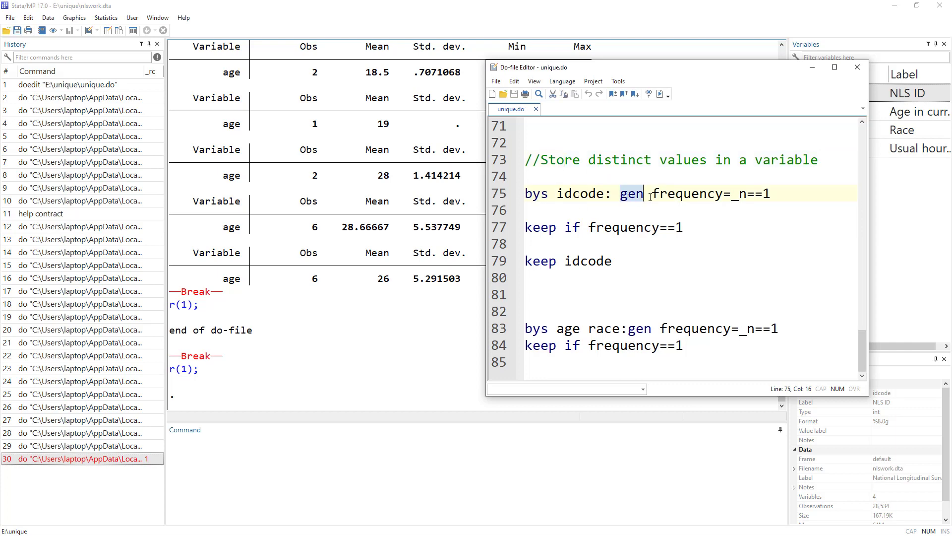
double_click(680, 193)
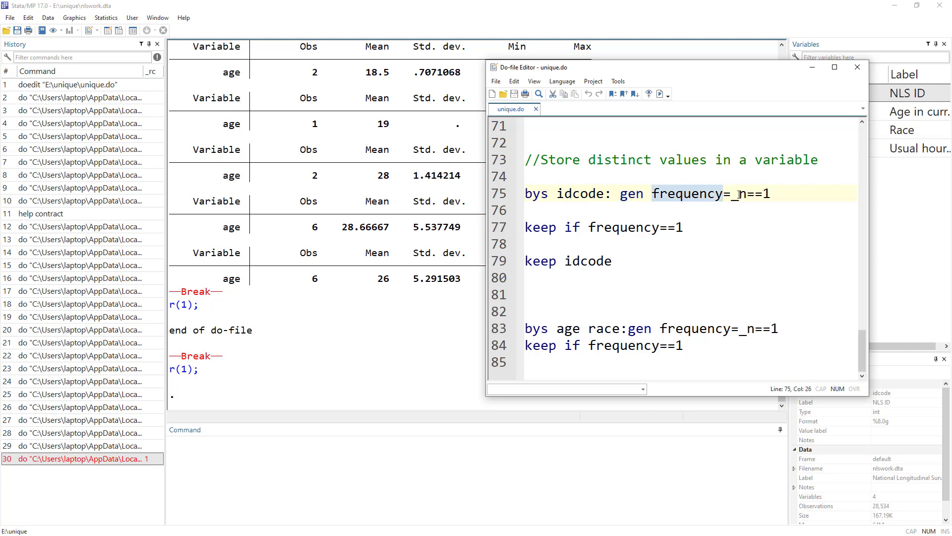
drag(731, 193, 525, 193)
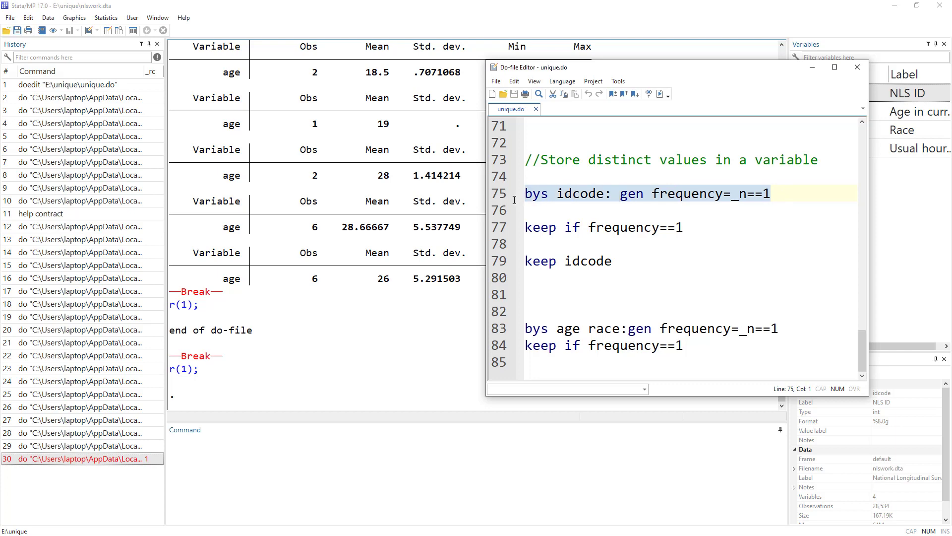
click(660, 94)
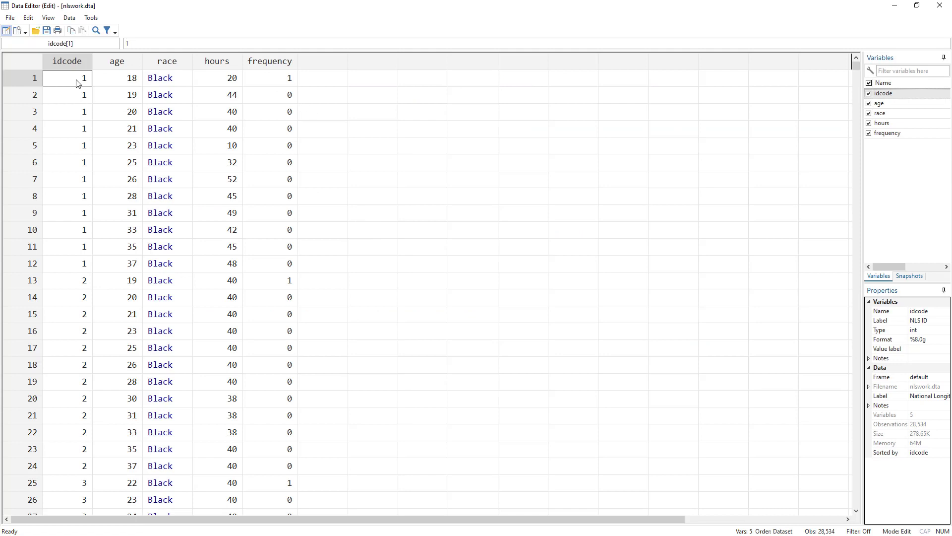
Step: Examine the frequency values for the observations of idcode 1 and idcode 2 in the Data Editor
click(287, 82)
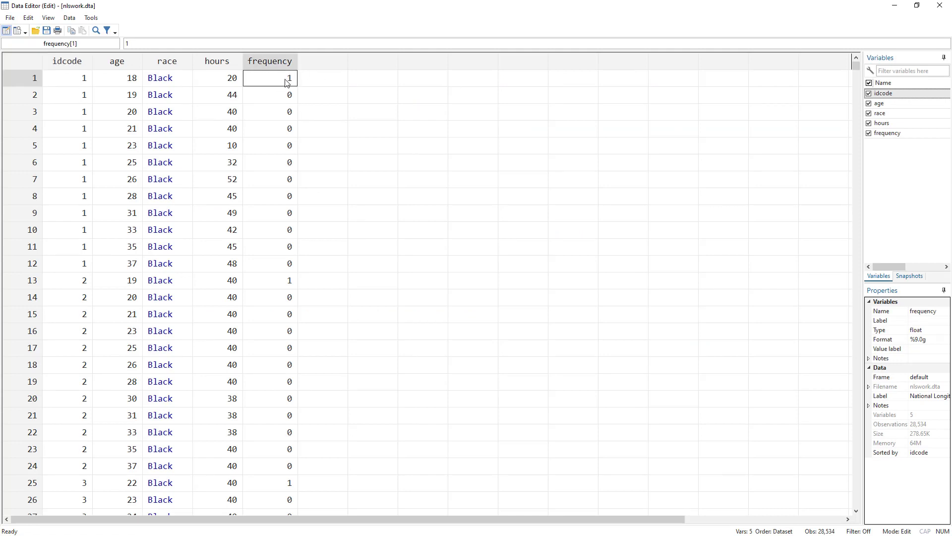
drag(289, 95, 293, 272)
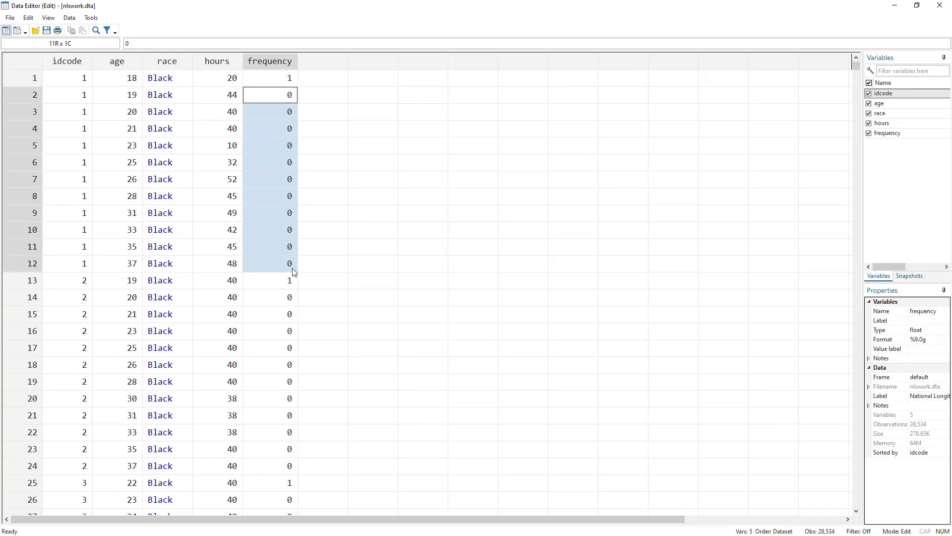
click(78, 284)
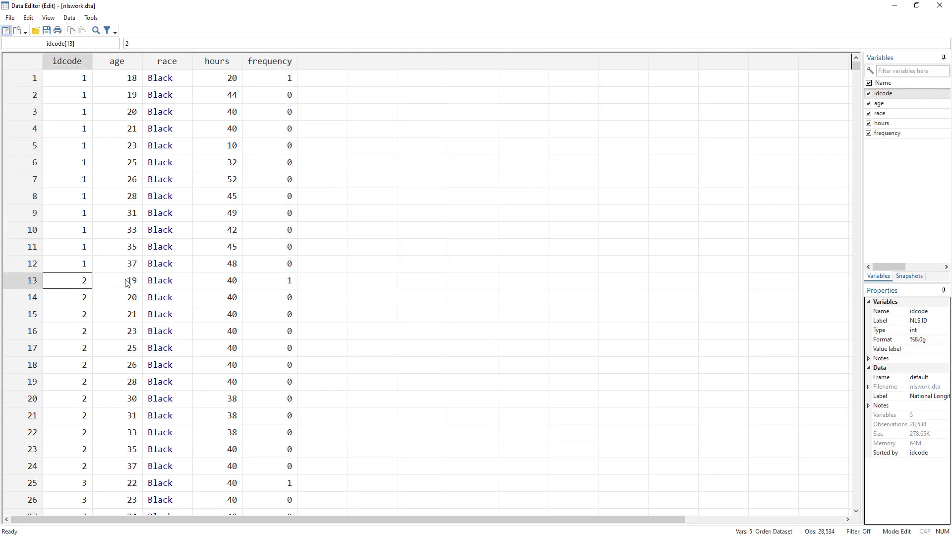
click(271, 282)
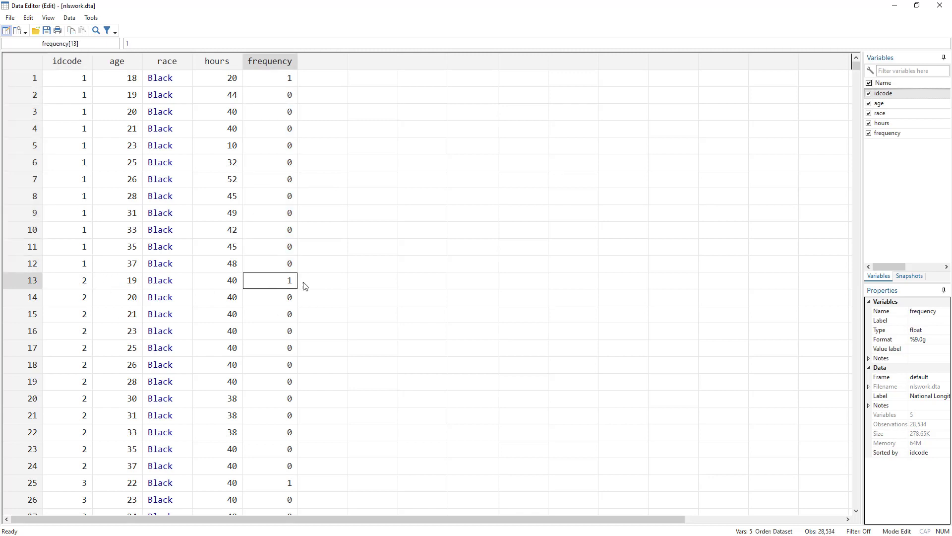
drag(291, 304, 292, 472)
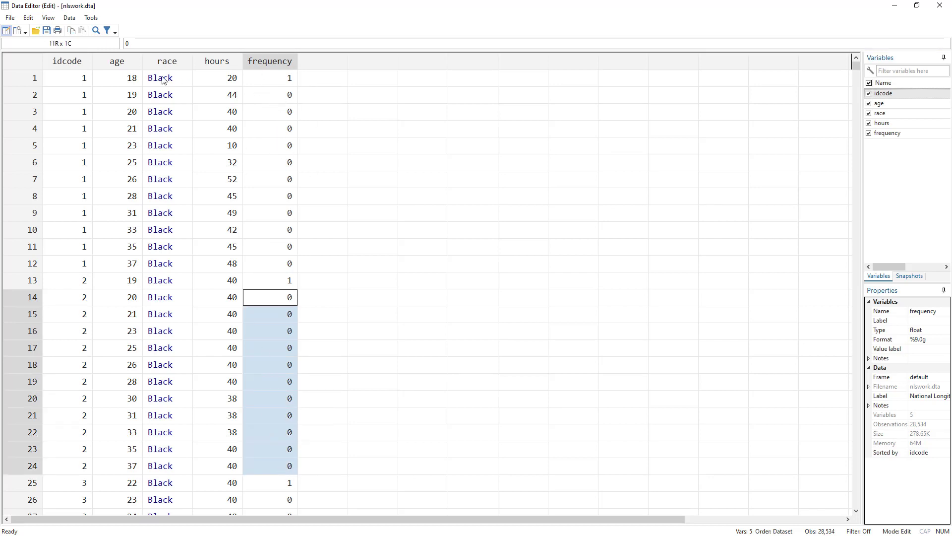
Step: Run the "keep if frequency==1" line and the "keep idcode" line from the do-file
key(alt+Tab)
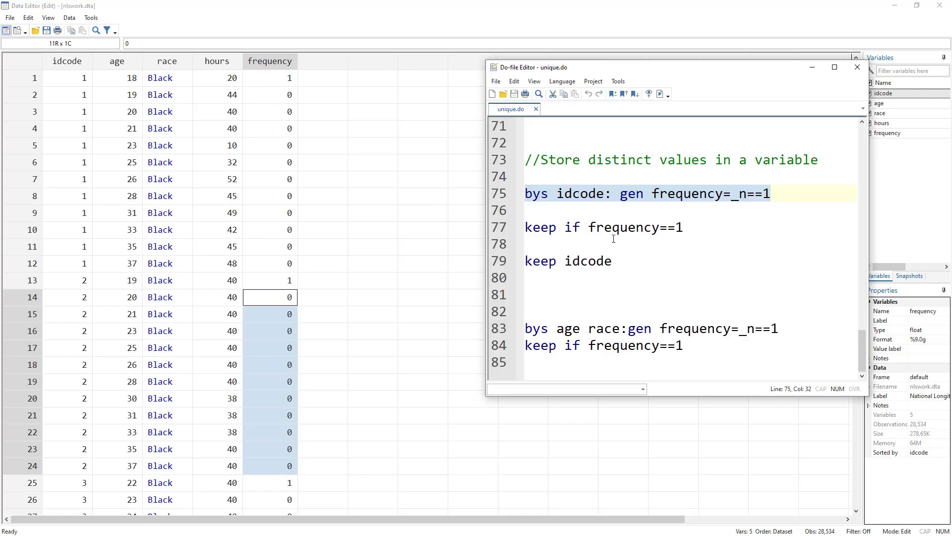
double_click(535, 228)
key(Right)
key(Right)
key(shift+Right)
key(shift+Right)
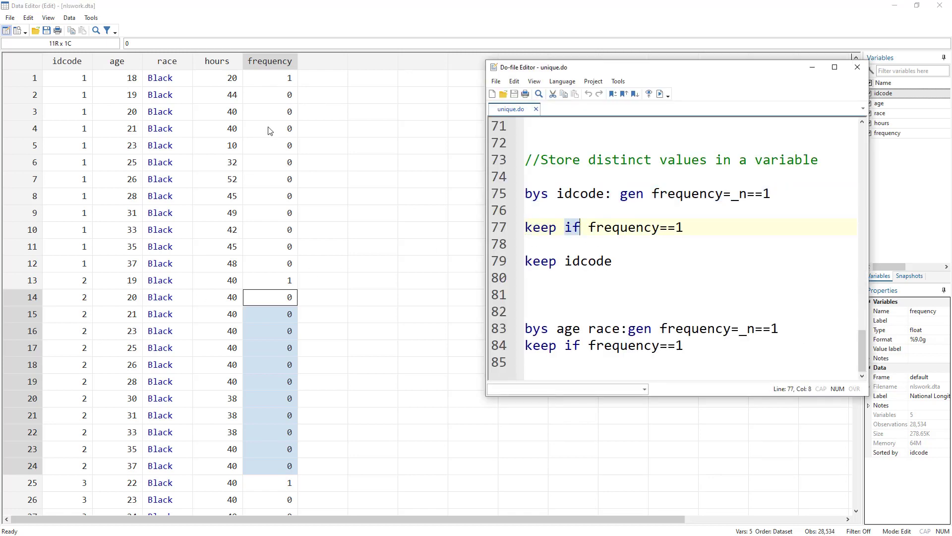
double_click(654, 222)
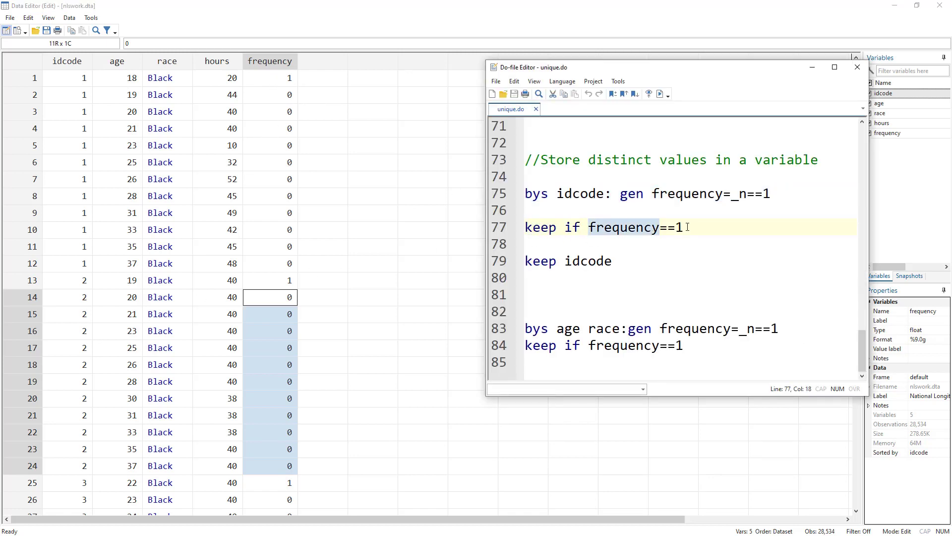
drag(687, 227, 485, 230)
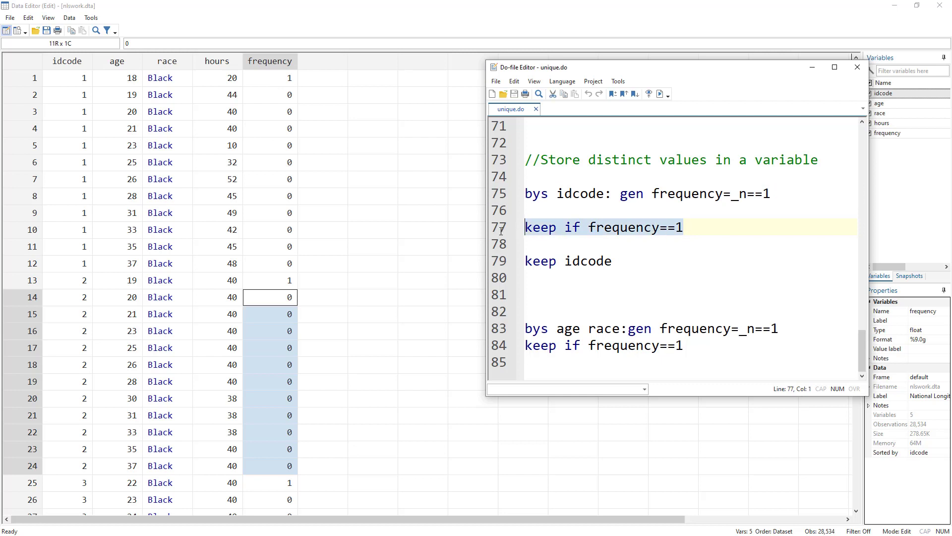
click(661, 96)
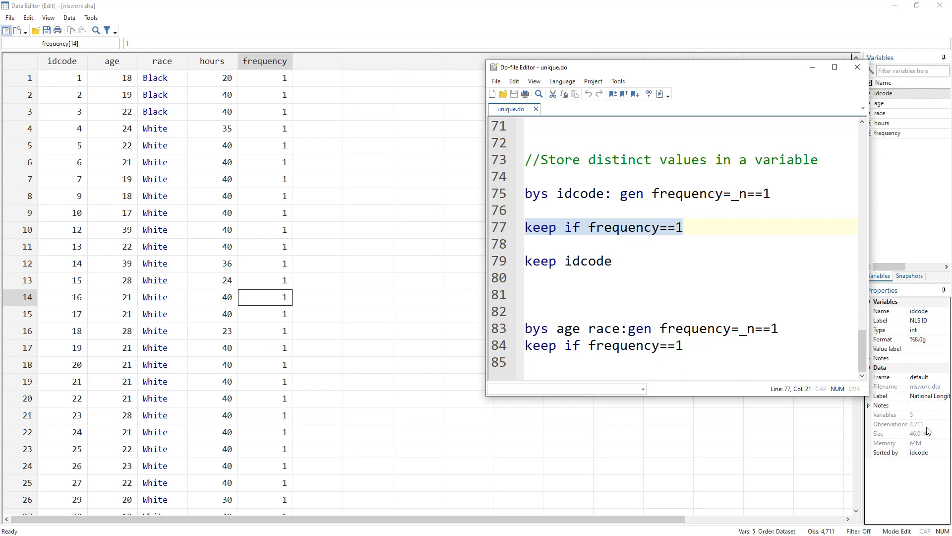
click(495, 262)
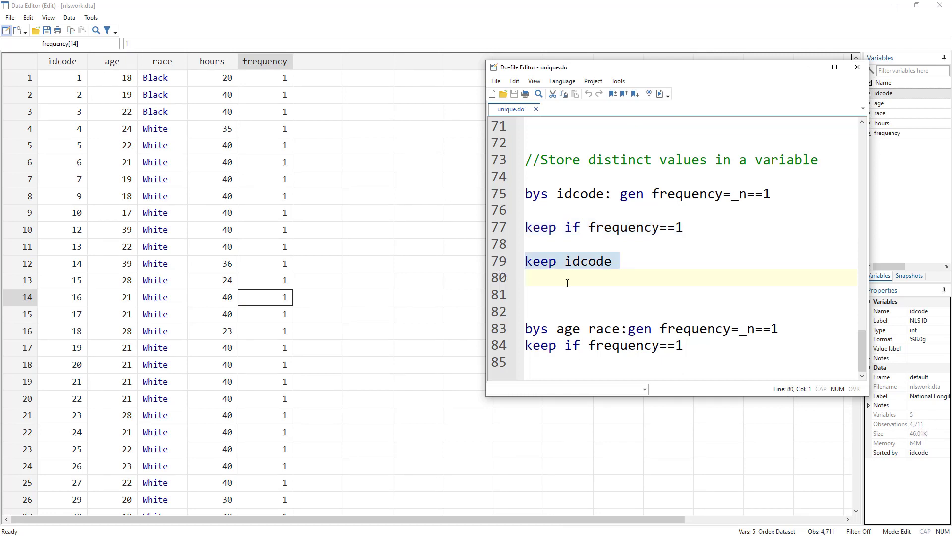
click(661, 94)
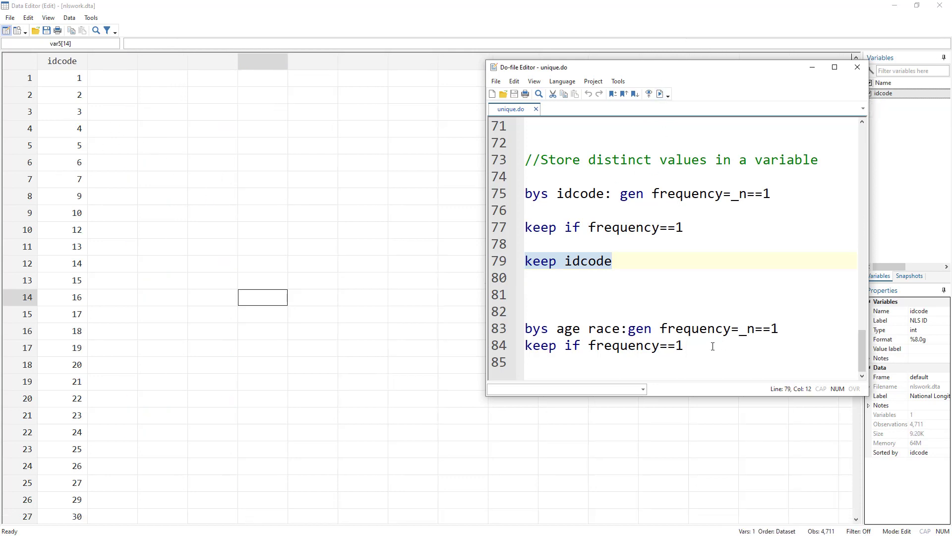
Step: Reload the original dataset by running the "use nlswork.dta,clear" line from the do-file
scroll(594, 286, up, 11)
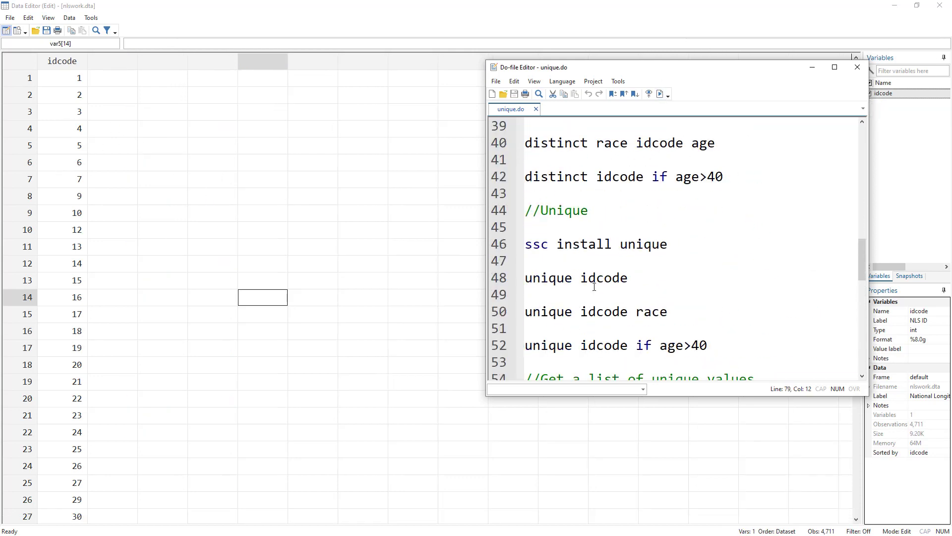
scroll(564, 276, up, 13)
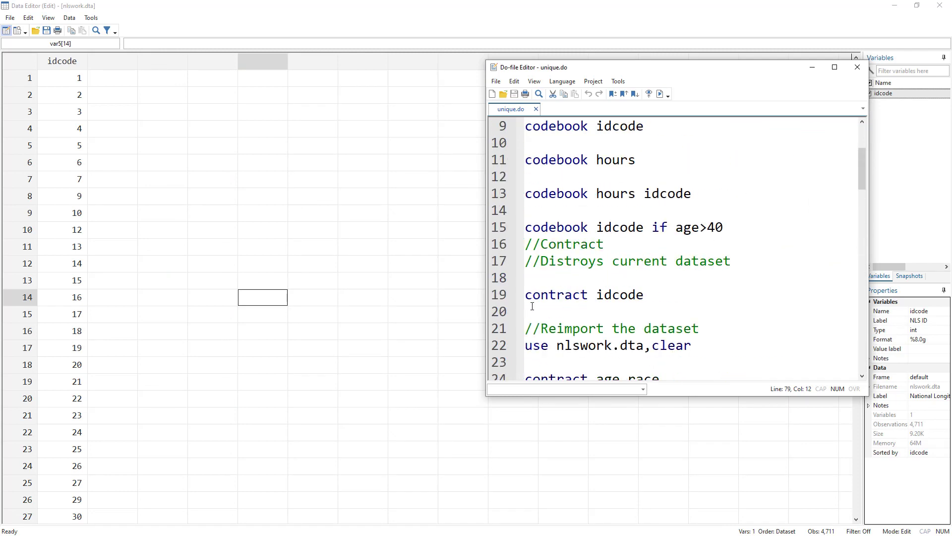
scroll(511, 263, down, 4)
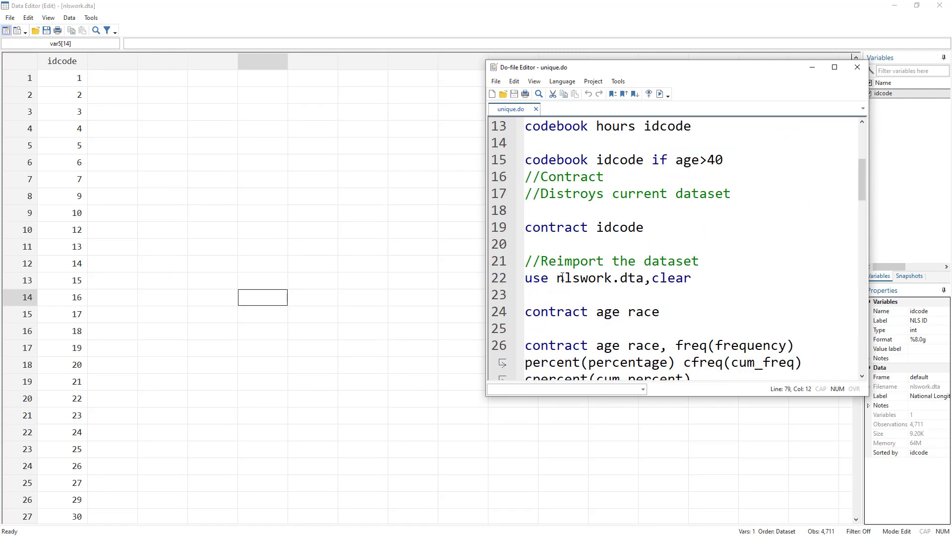
click(510, 281)
click(660, 94)
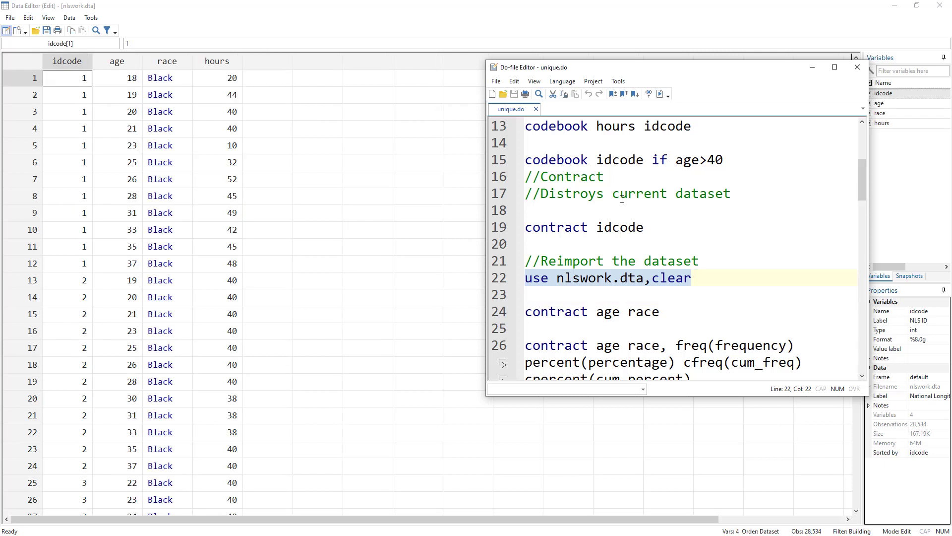
Step: Run the "bys age race:gen frequency=_n==1" line to flag the first observation of each age and race combination
scroll(597, 252, down, 13)
scroll(597, 252, down, 6)
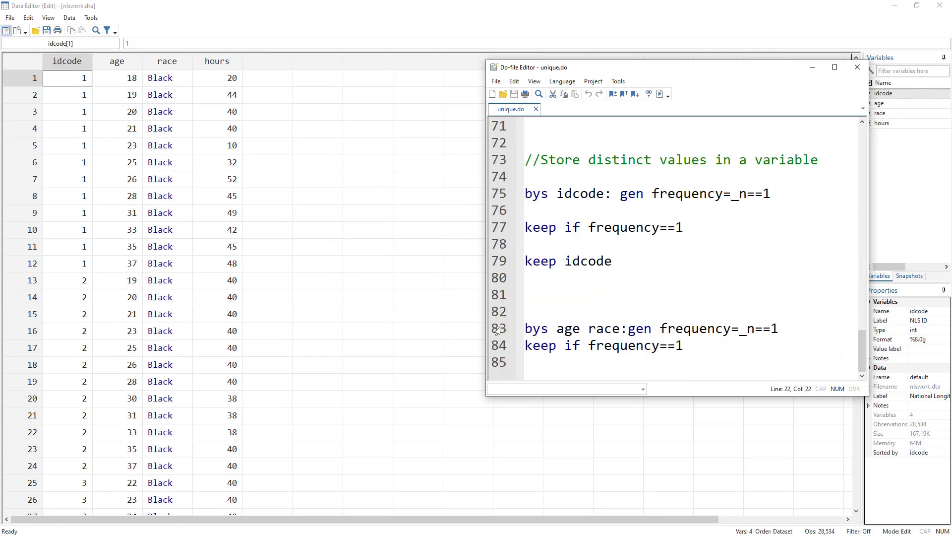
click(498, 331)
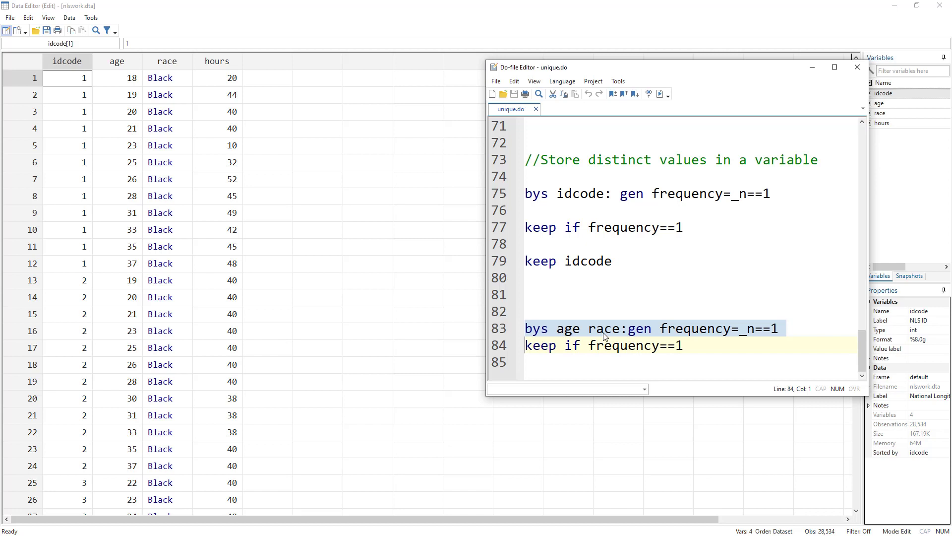
click(660, 94)
Step: Examine the frequency values for the age and race combinations in the first three observations of the Data Editor
click(119, 87)
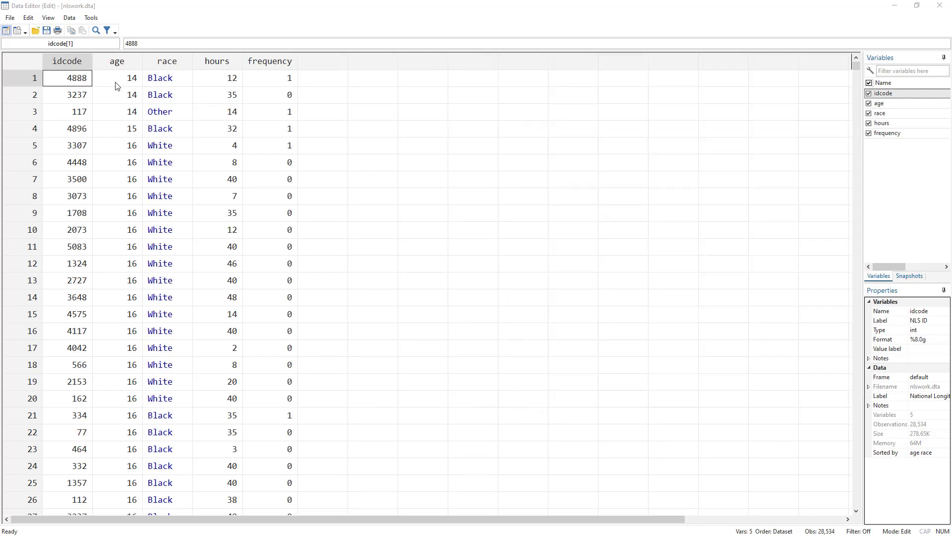
click(167, 82)
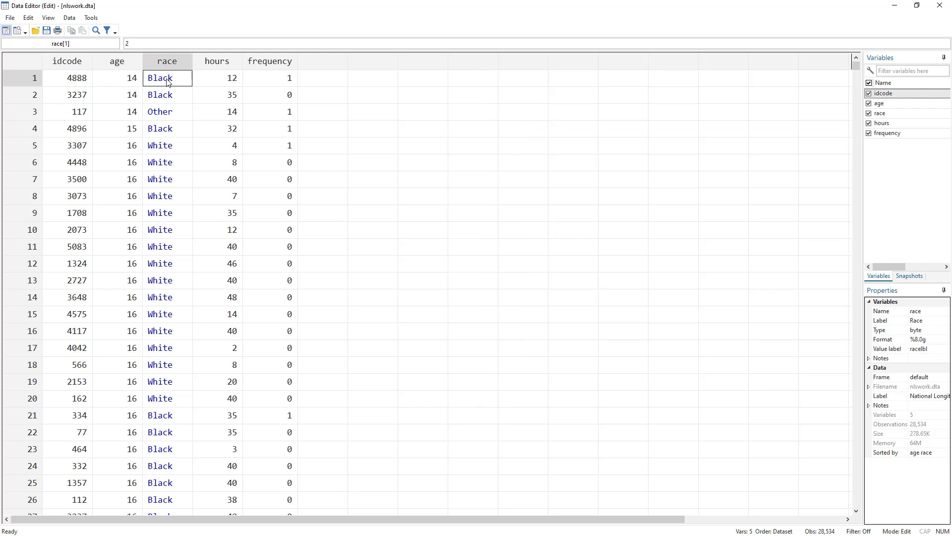
click(277, 80)
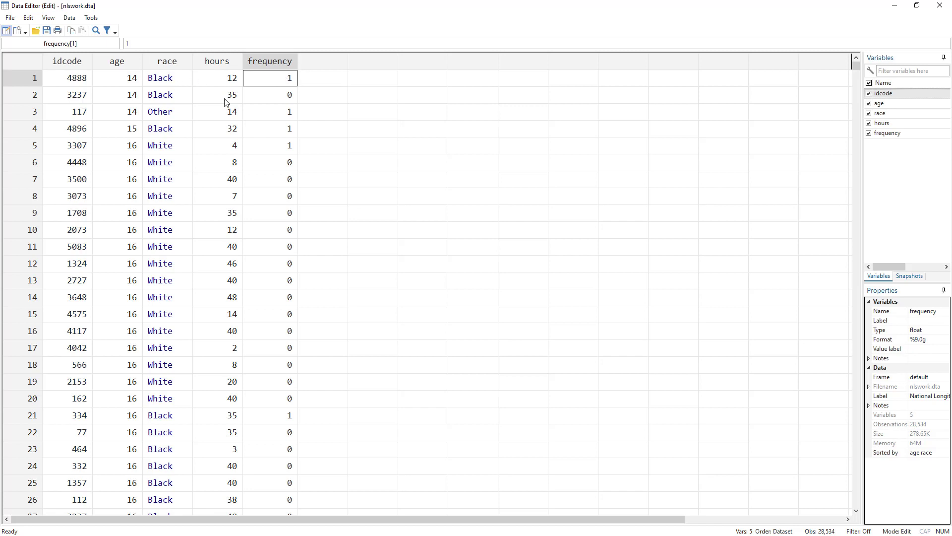
drag(139, 80, 180, 96)
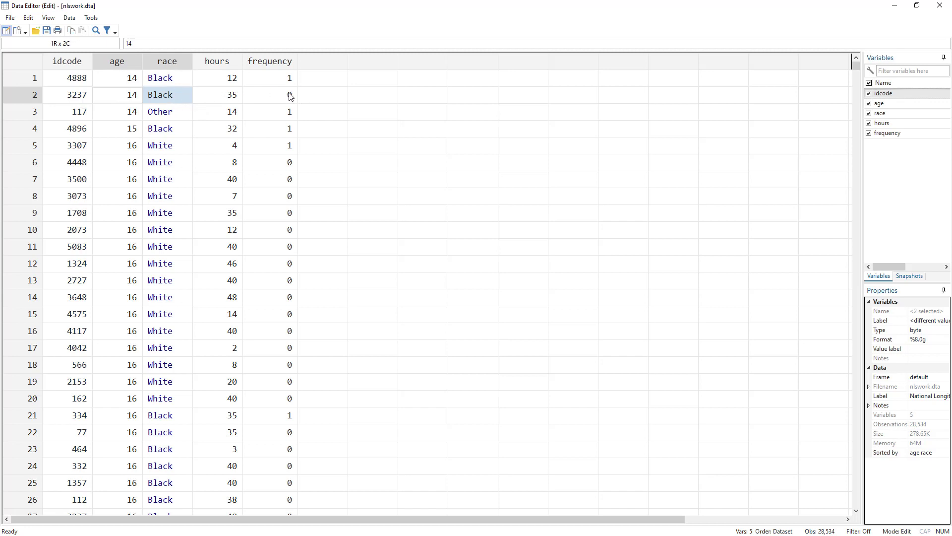
drag(128, 117, 174, 121)
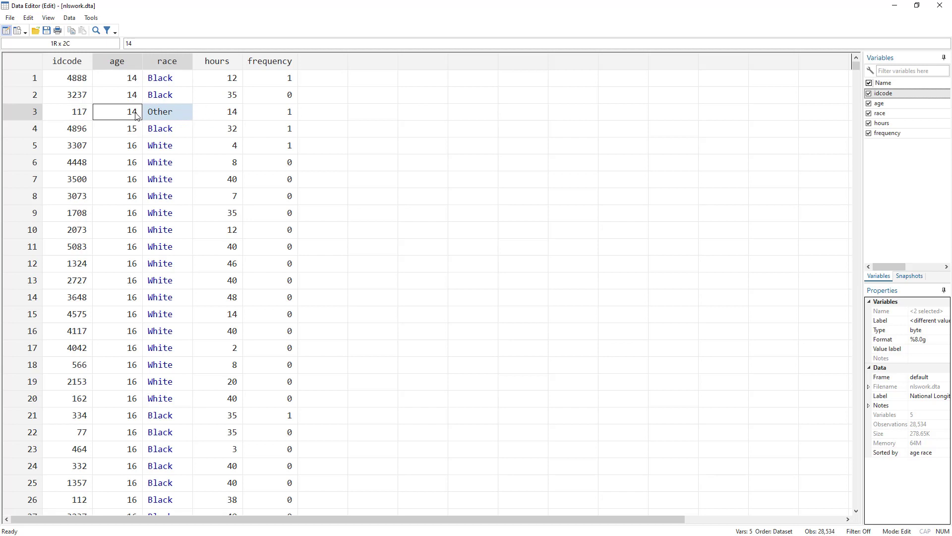
click(286, 119)
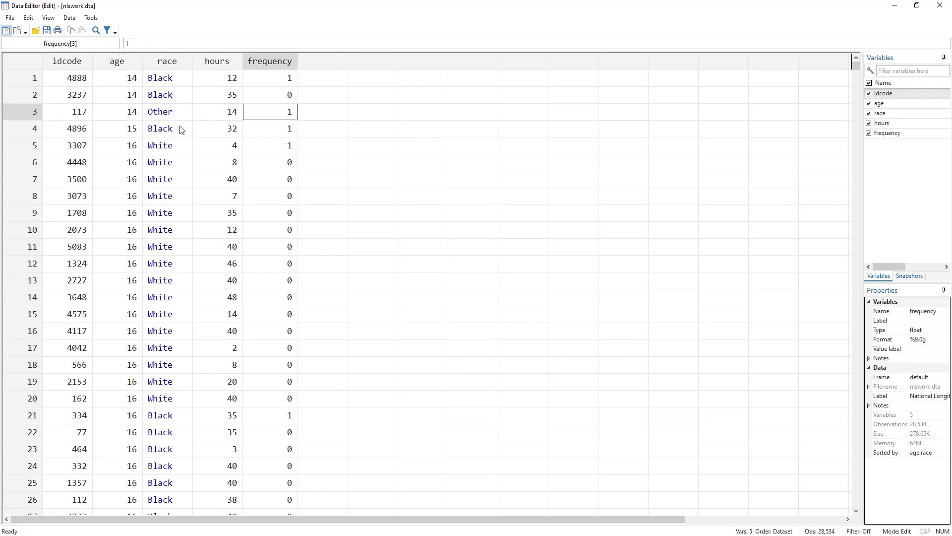
Step: Run the "keep if frequency==1" line below the age and race command to keep one observation per combination
key(alt+Tab)
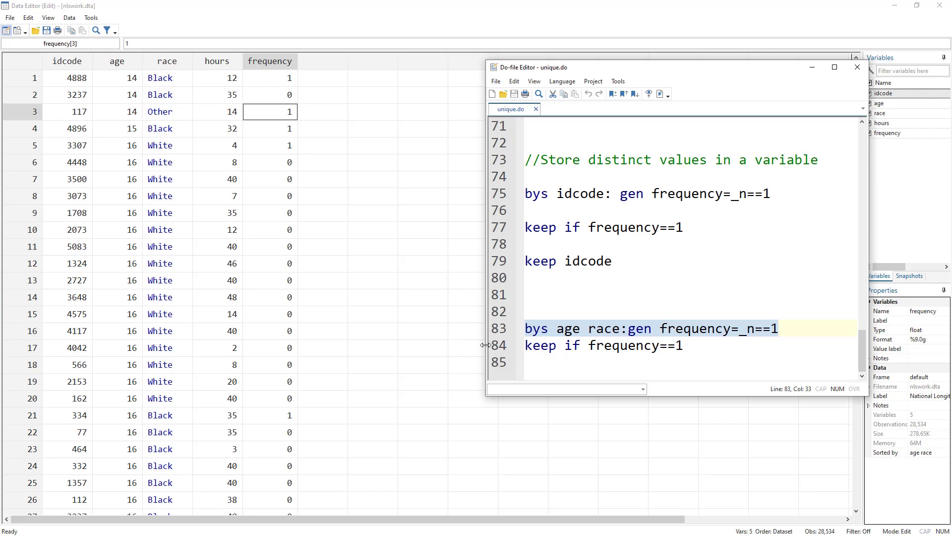
key(Down)
key(Home)
key(shift+Down)
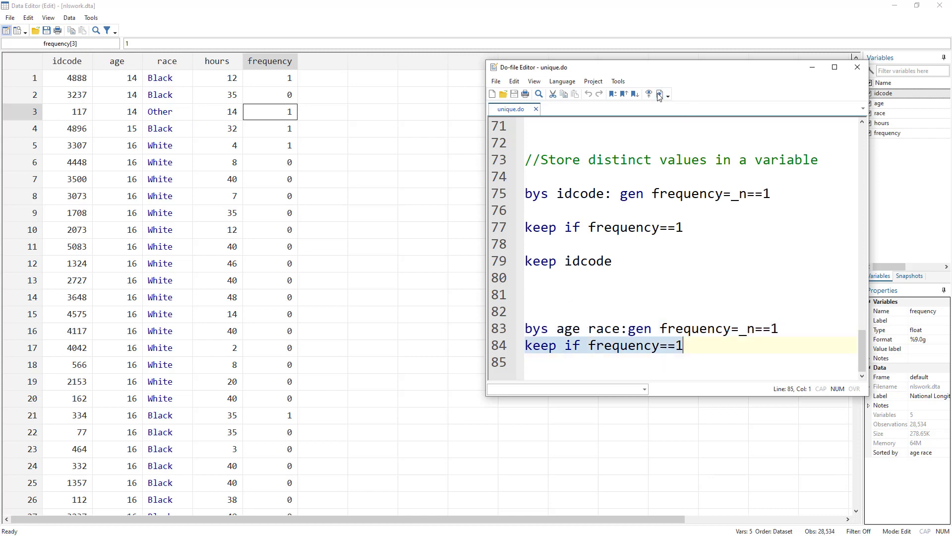
click(659, 94)
Step: Look through the remaining age and race combinations down to the last observation, and return to the first row
scroll(143, 263, down, 7)
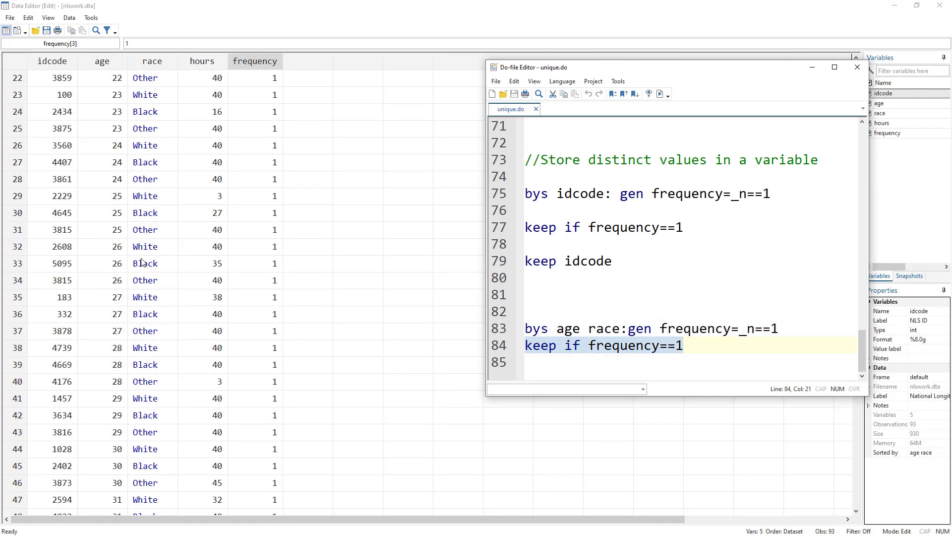
scroll(144, 273, down, 20)
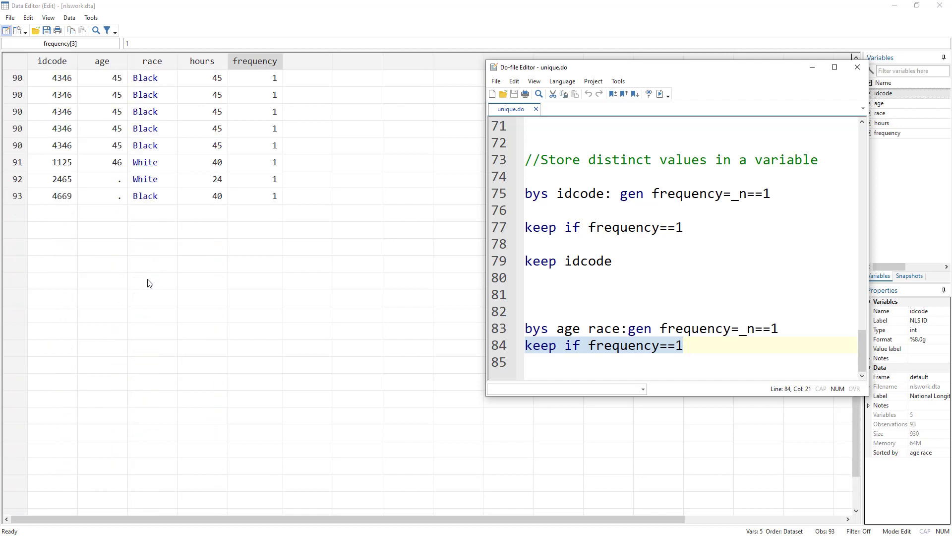
scroll(149, 281, up, 6)
drag(853, 418, 838, 128)
key(alt+Tab)
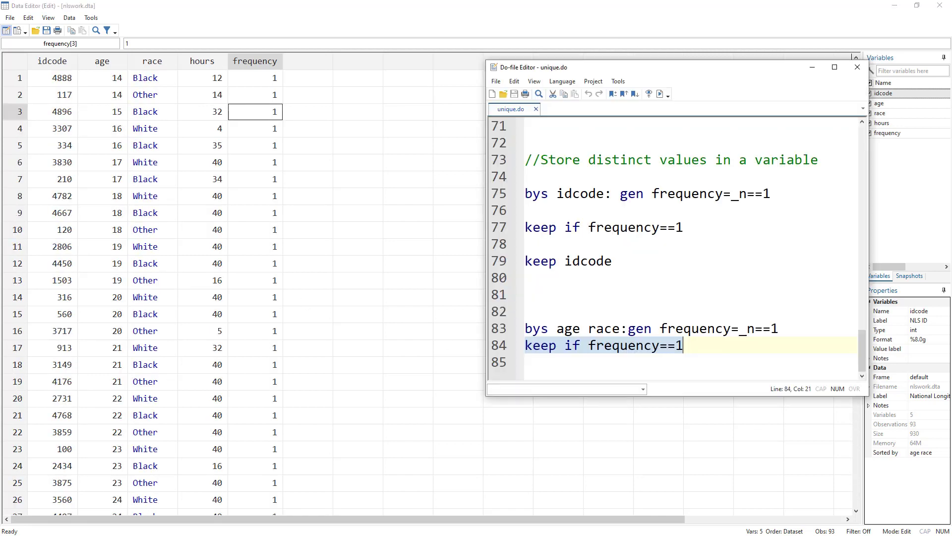